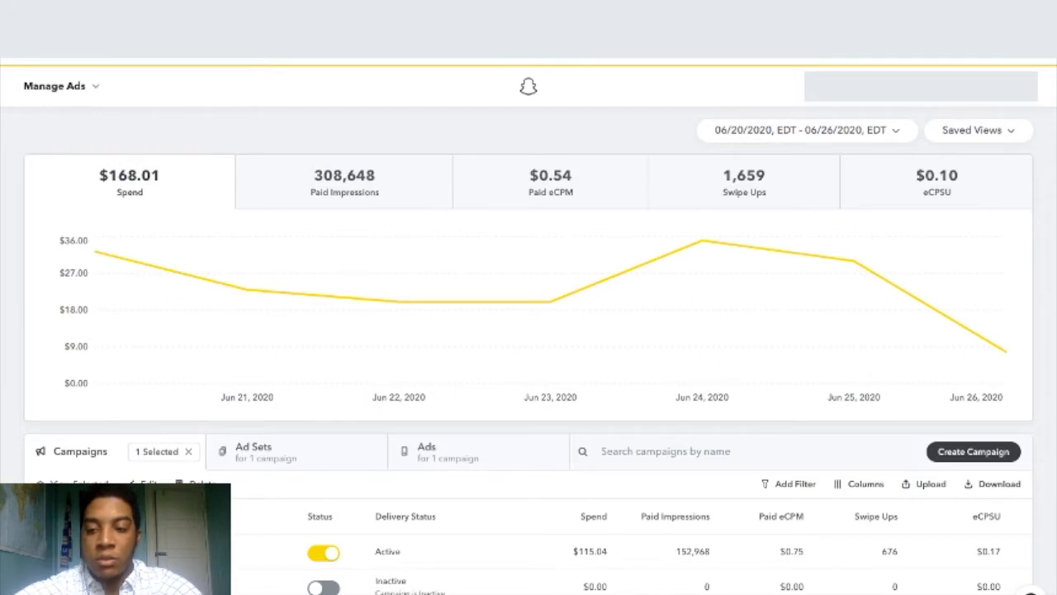
# - Start a new campaign using the Advanced Create option
pyautogui.click(1031, 592)
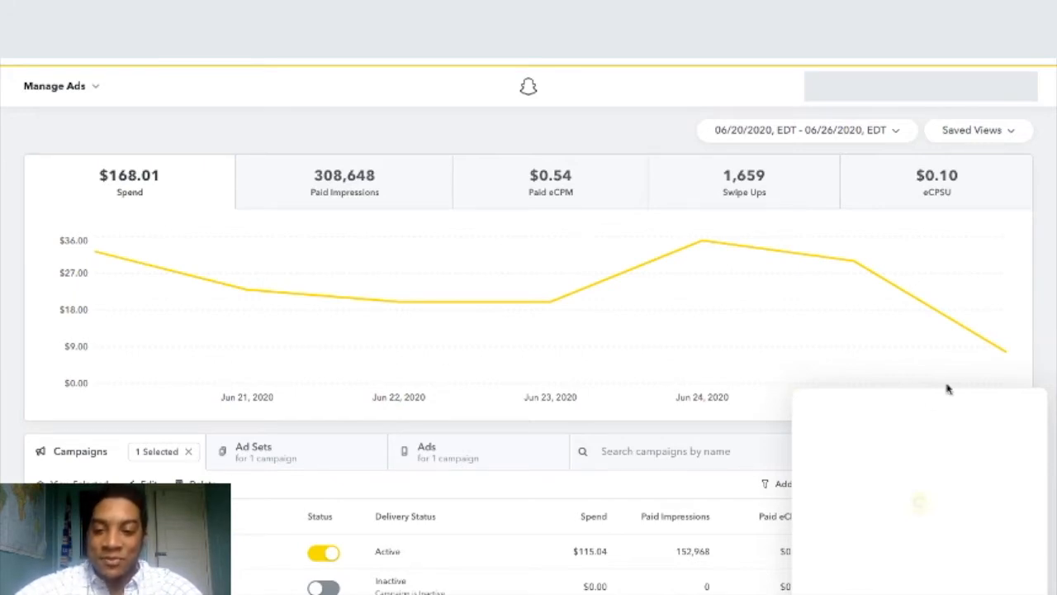
pyautogui.scroll(-3, 1043, 380)
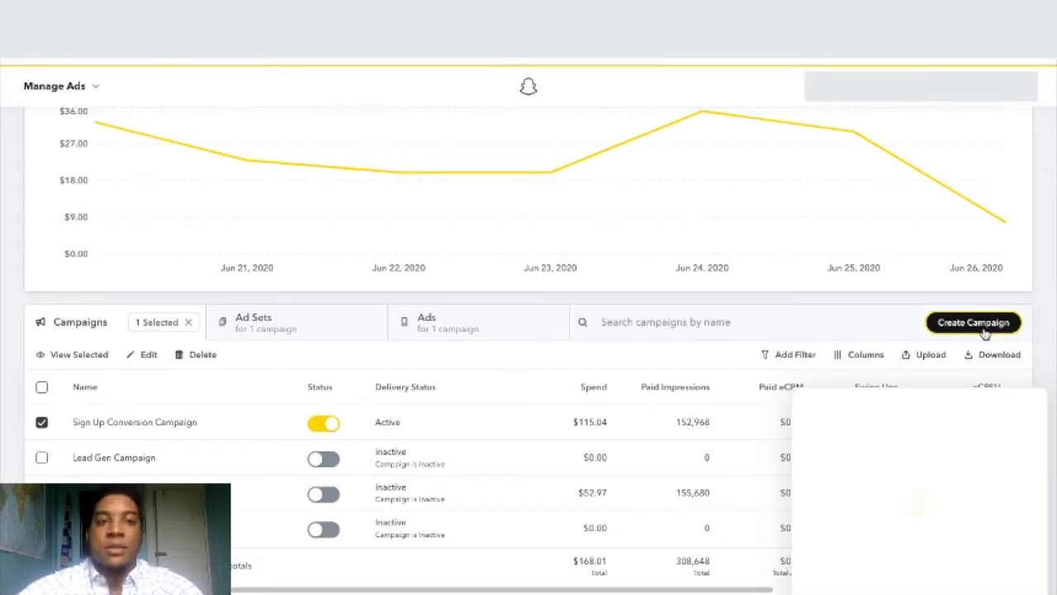
pyautogui.click(983, 329)
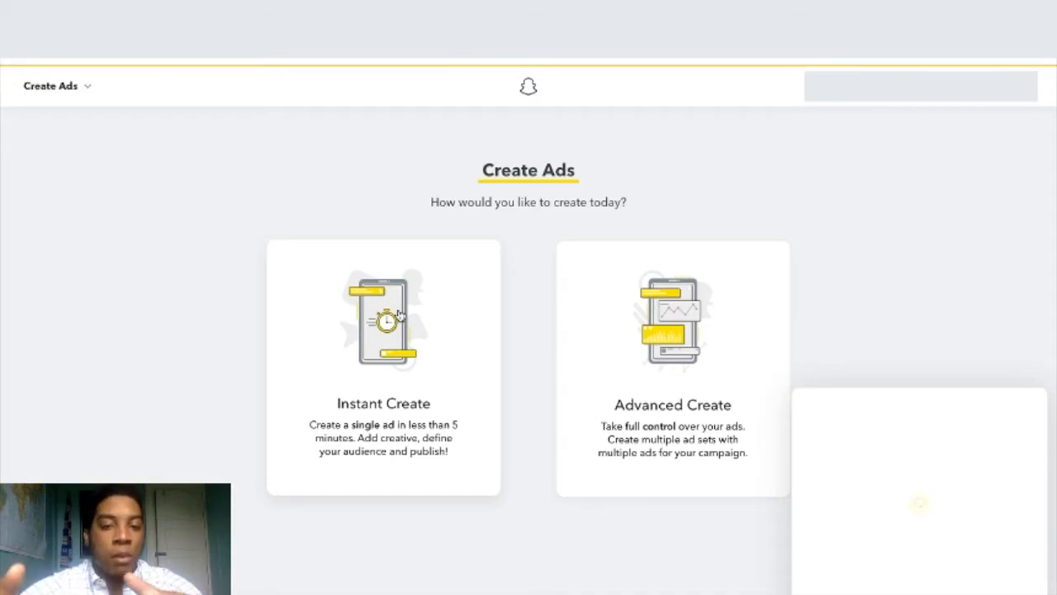
pyautogui.click(674, 388)
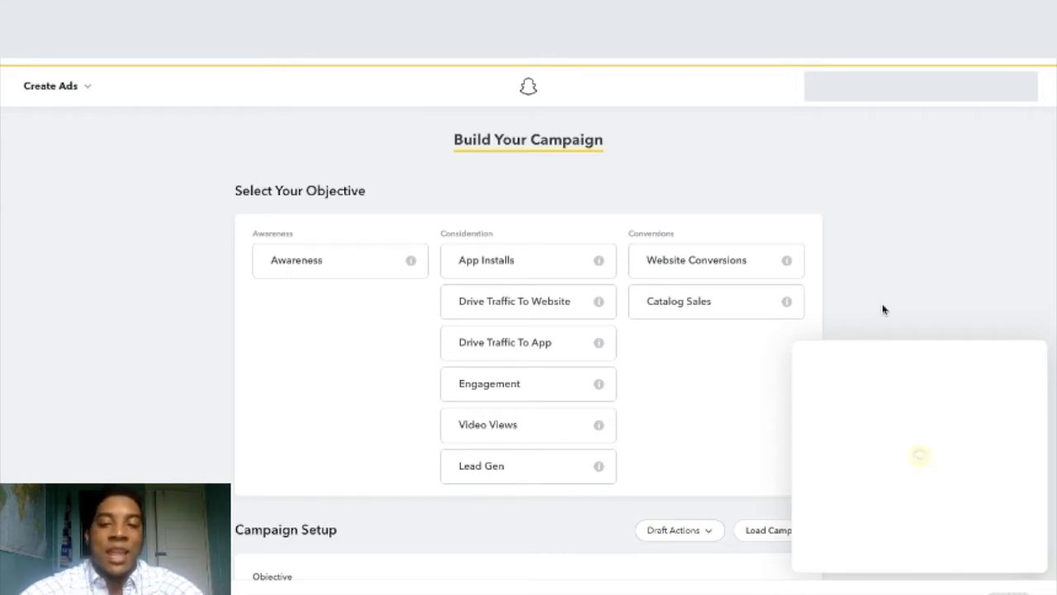
# - Reload the campaign builder page to clear the blank help pop-up, confirming the reload
pyautogui.scroll(-1, 883, 310)
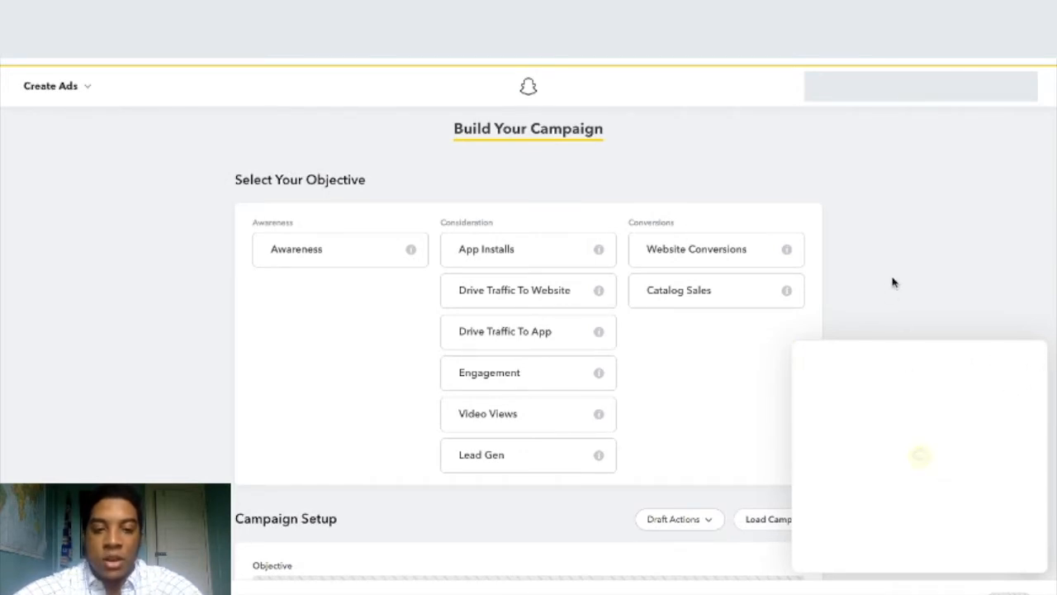
pyautogui.press('super+r')
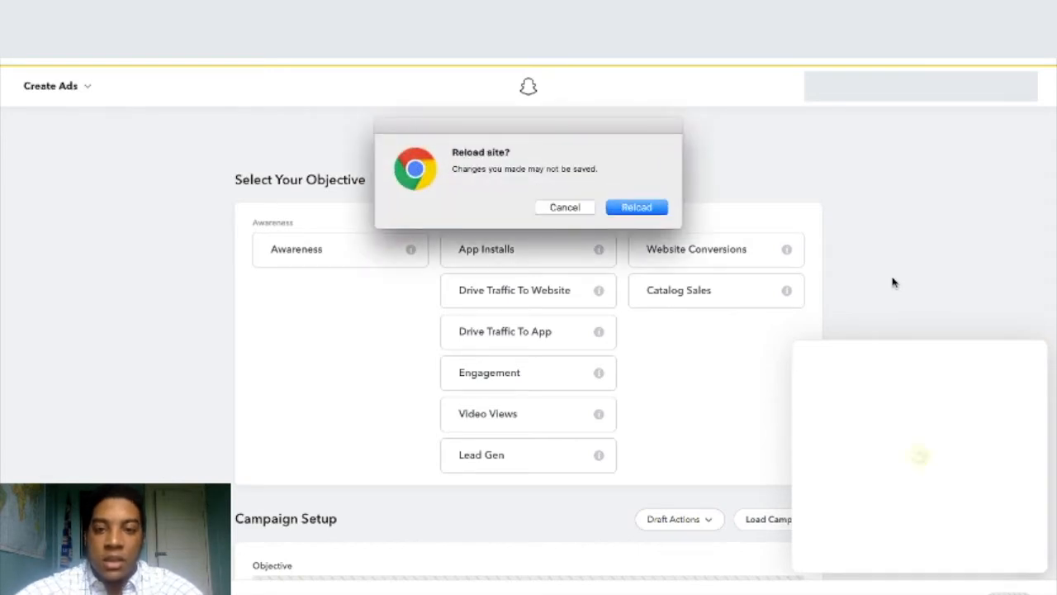
pyautogui.press('Return')
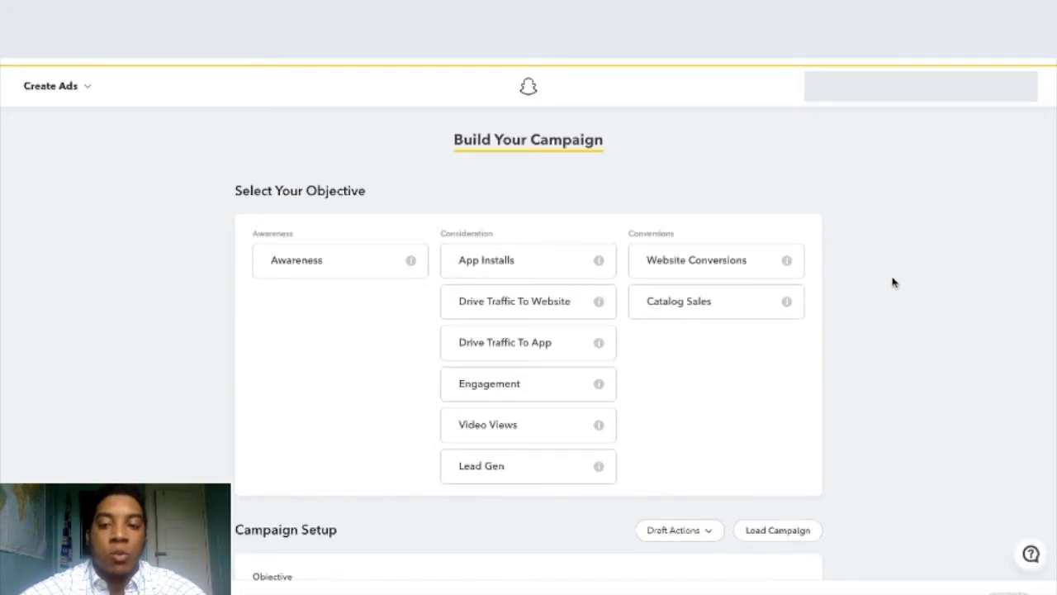
# - Choose Website Conversions as the campaign objective
pyautogui.click(725, 264)
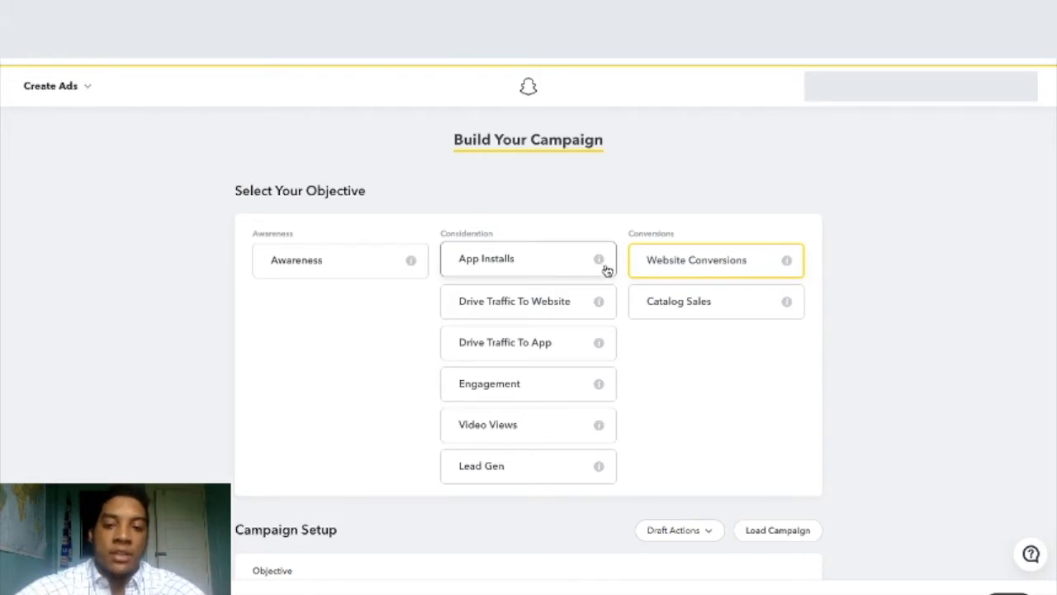
pyautogui.moveTo(602, 263)
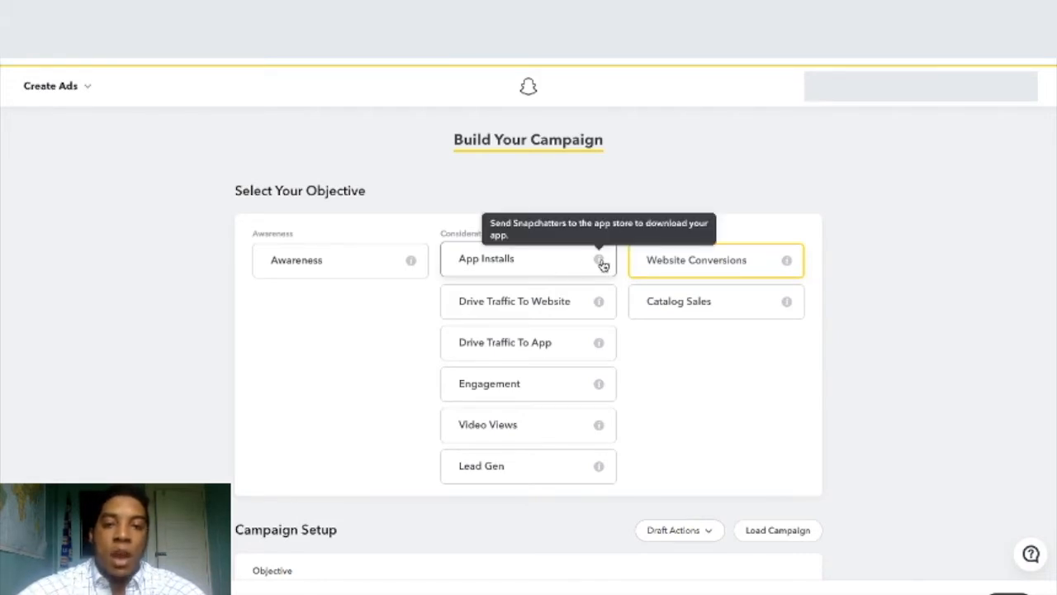
pyautogui.click(770, 266)
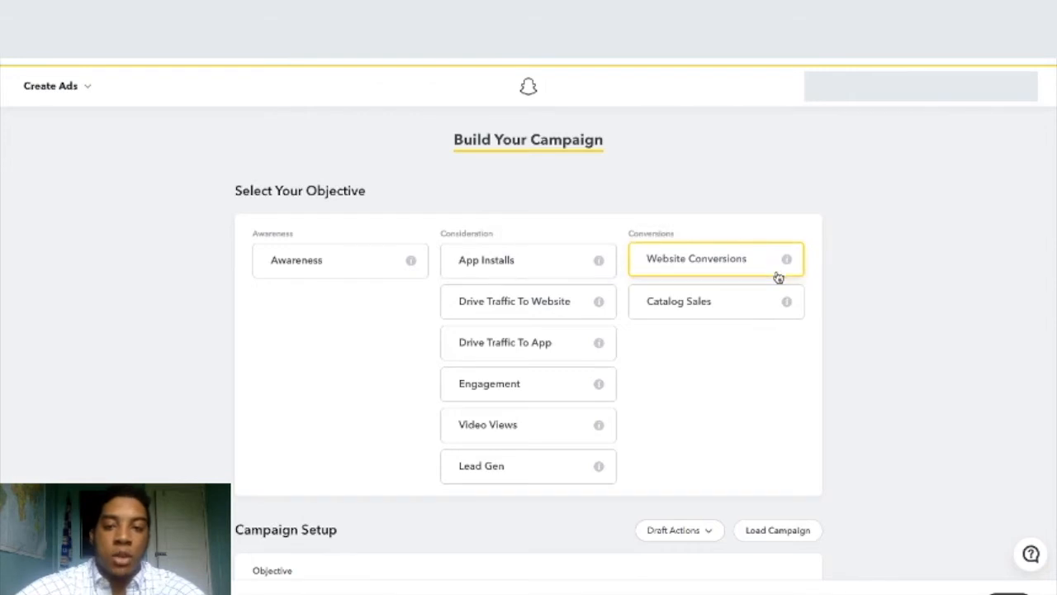
# - Examine the campaign name and the start and end date choices in the campaign setup
pyautogui.scroll(-1, 823, 326)
pyautogui.scroll(-5, 823, 327)
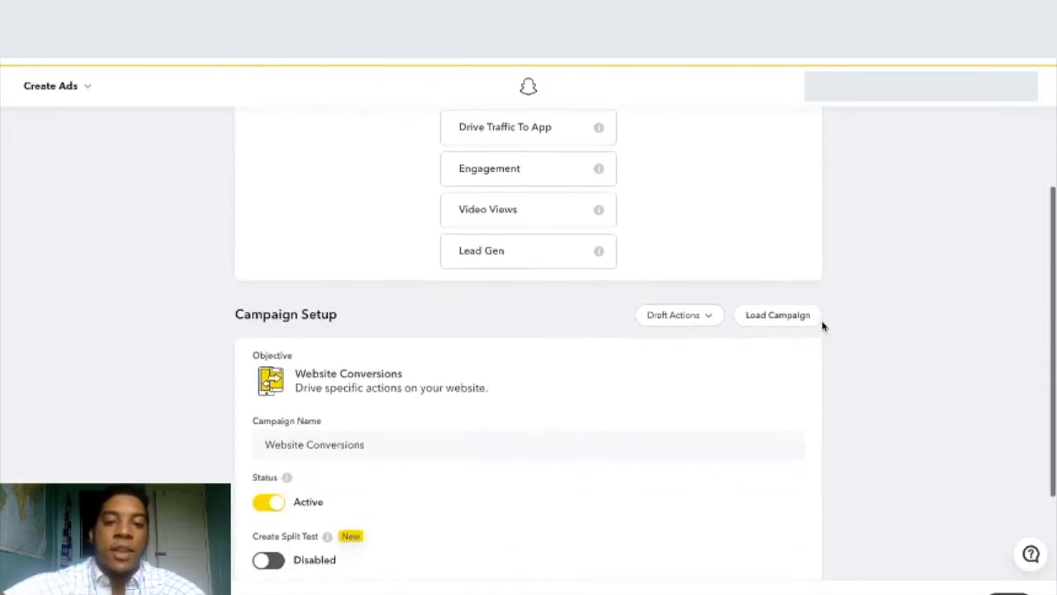
pyautogui.click(363, 210)
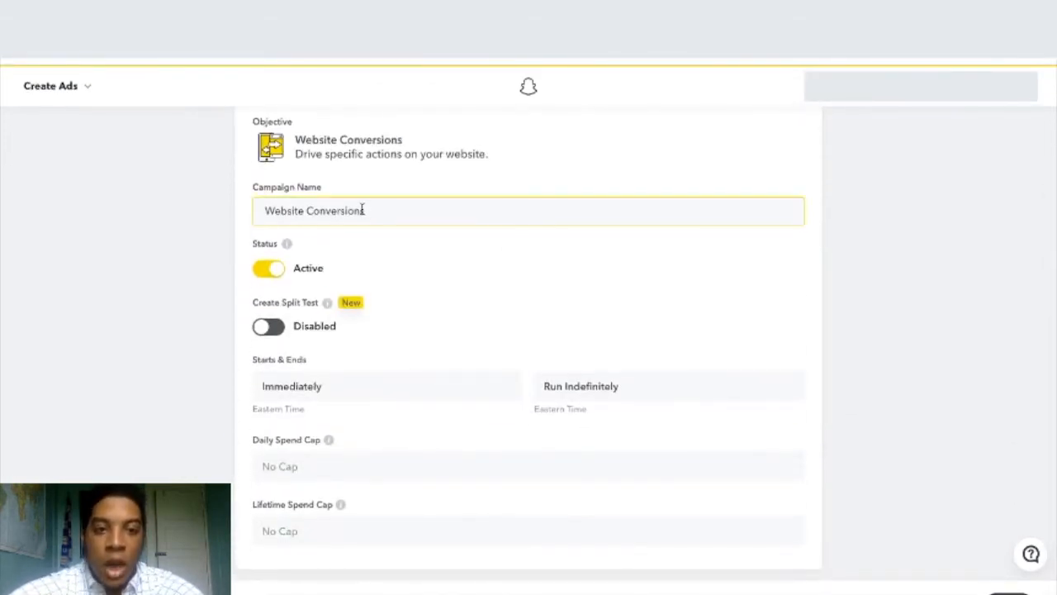
pyautogui.click(416, 239)
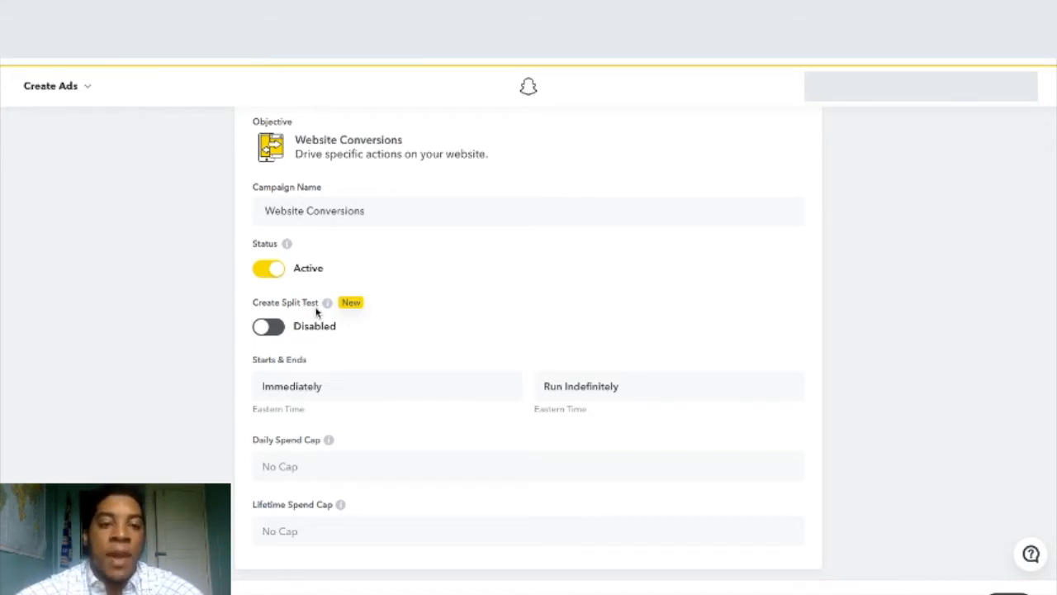
pyautogui.click(349, 389)
pyautogui.click(342, 389)
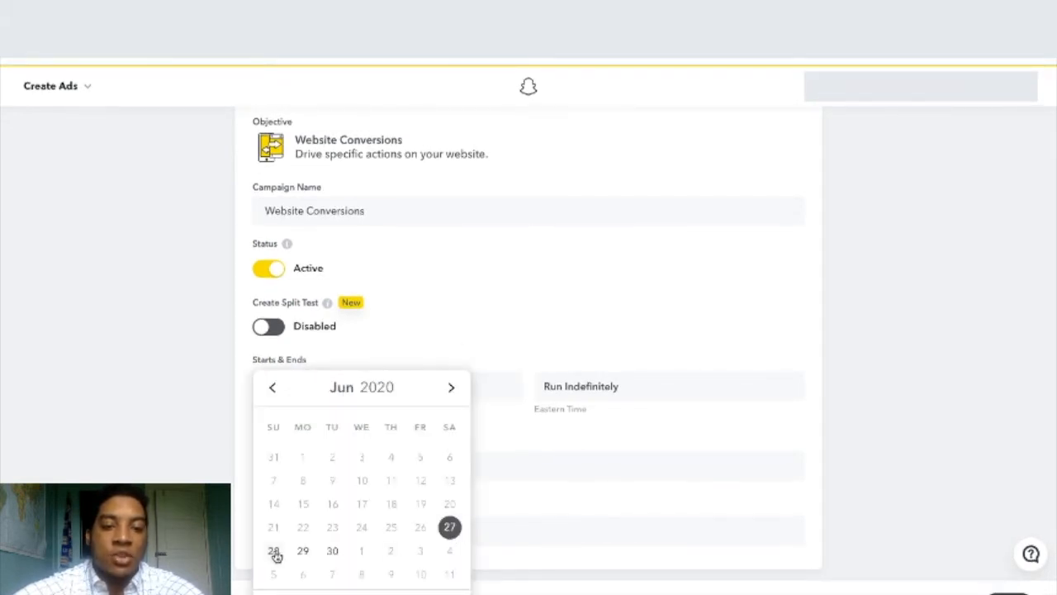
pyautogui.click(522, 342)
pyautogui.click(592, 385)
pyautogui.click(593, 385)
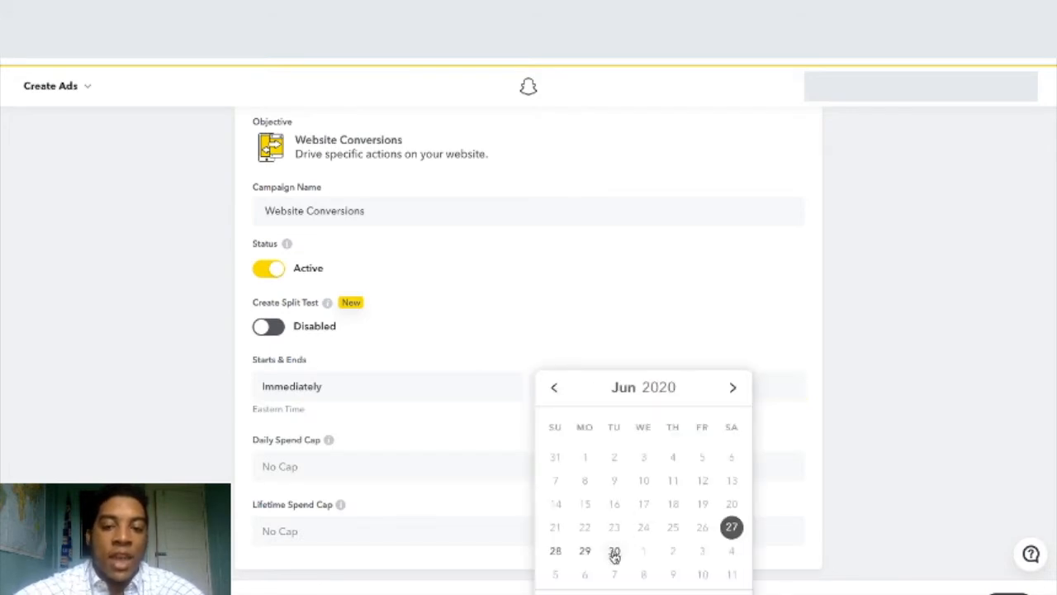
pyautogui.click(658, 283)
# - Leave the daily and lifetime spend caps empty and continue to the ad set setup
pyautogui.click(322, 458)
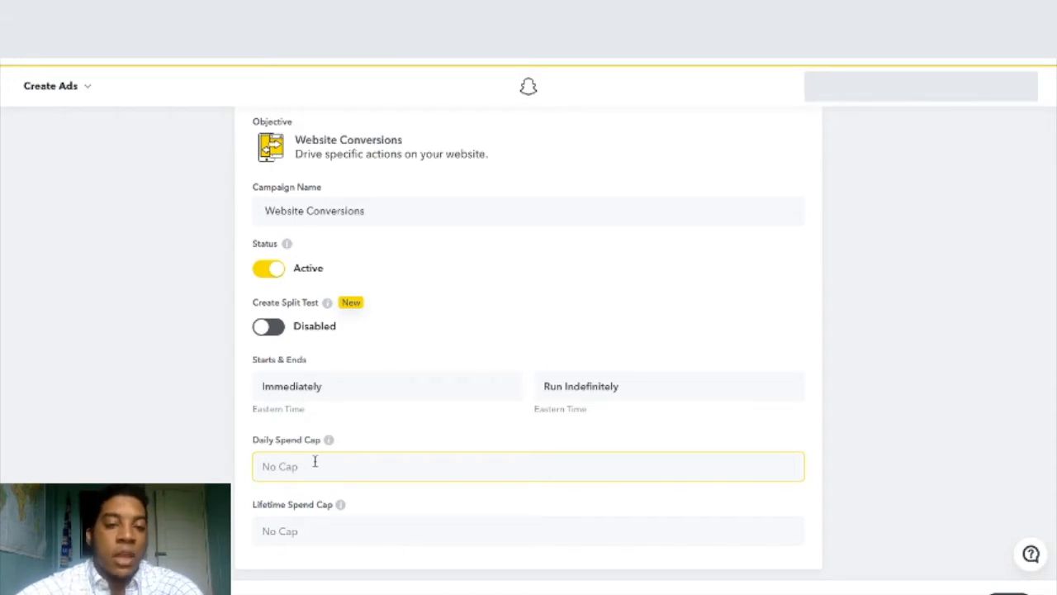
pyautogui.click(310, 533)
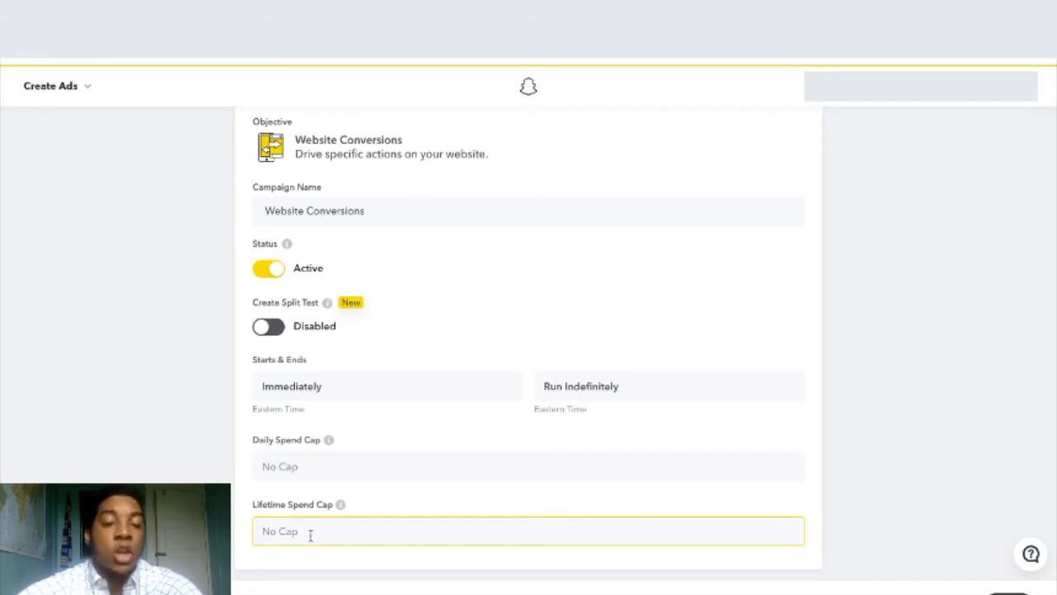
pyautogui.click(373, 456)
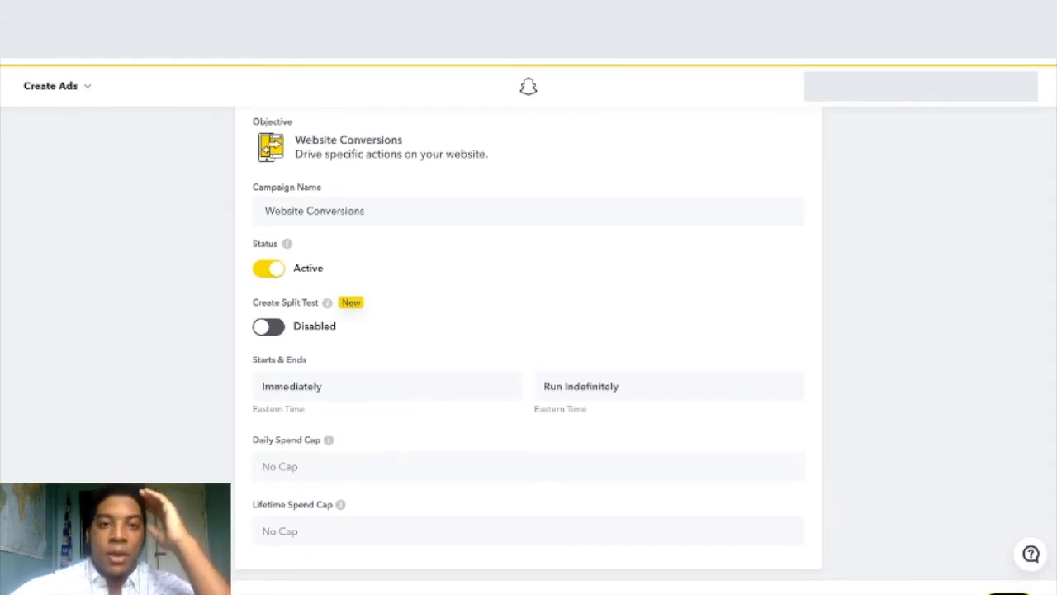
pyautogui.click(1009, 593)
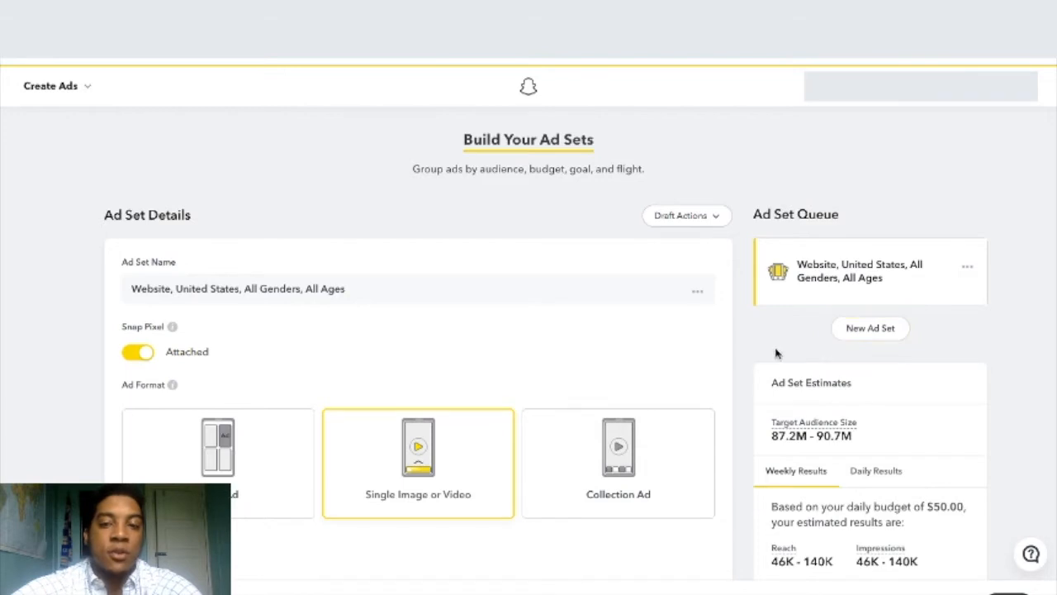
# - Switch the ad set's placement setting to Edit Placement
pyautogui.scroll(-1, 752, 347)
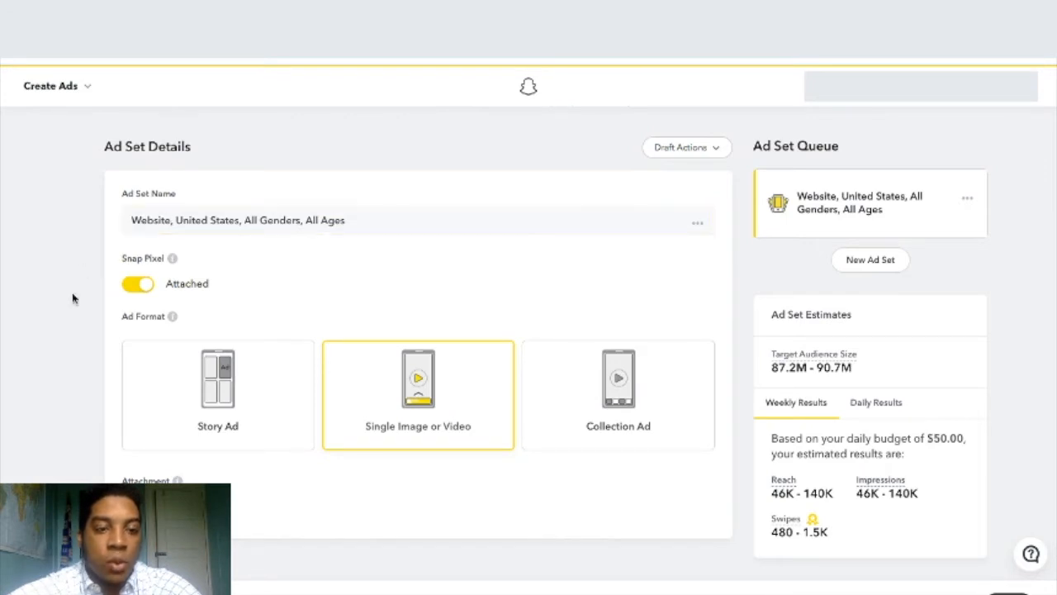
pyautogui.scroll(-1, 66, 321)
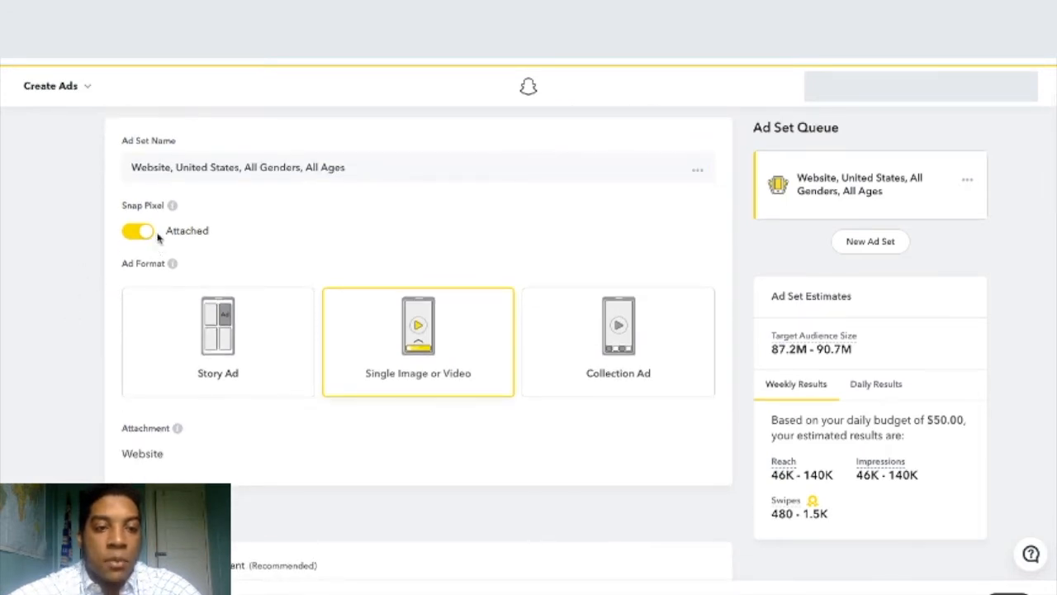
pyautogui.moveTo(171, 207)
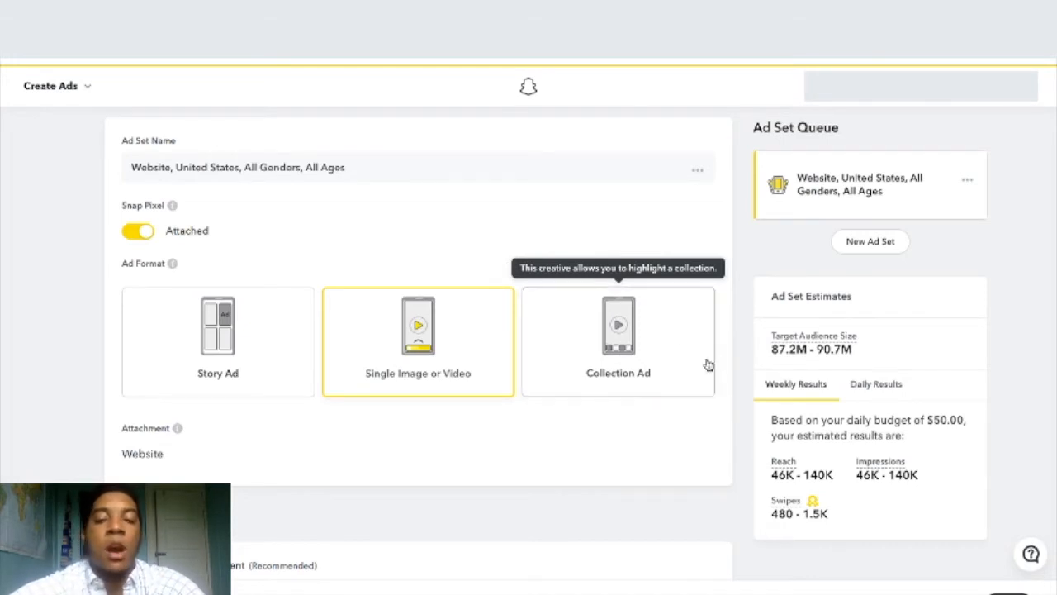
pyautogui.scroll(-3, 732, 372)
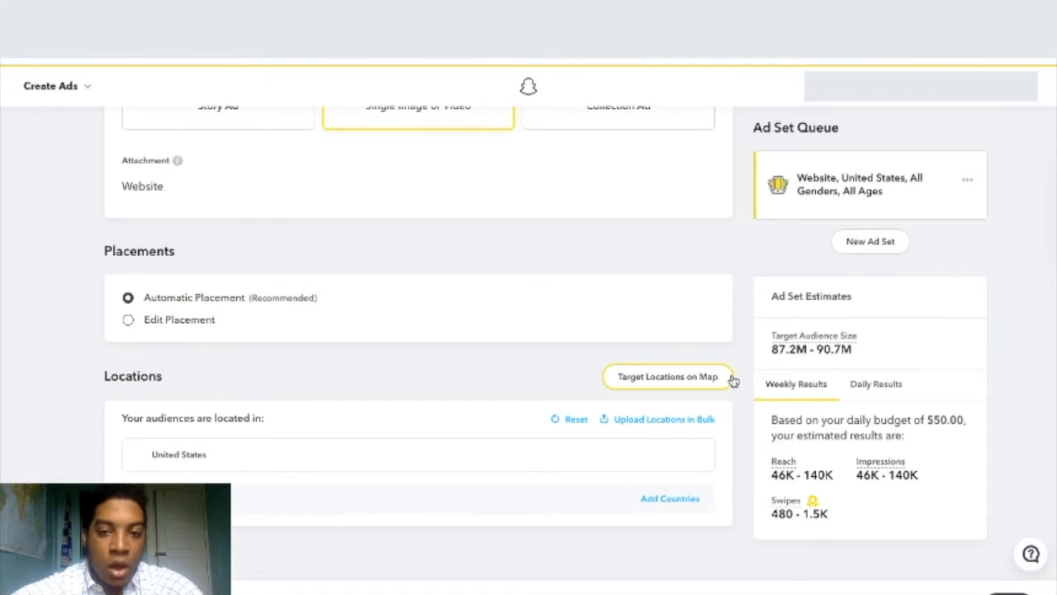
pyautogui.scroll(-1, 733, 380)
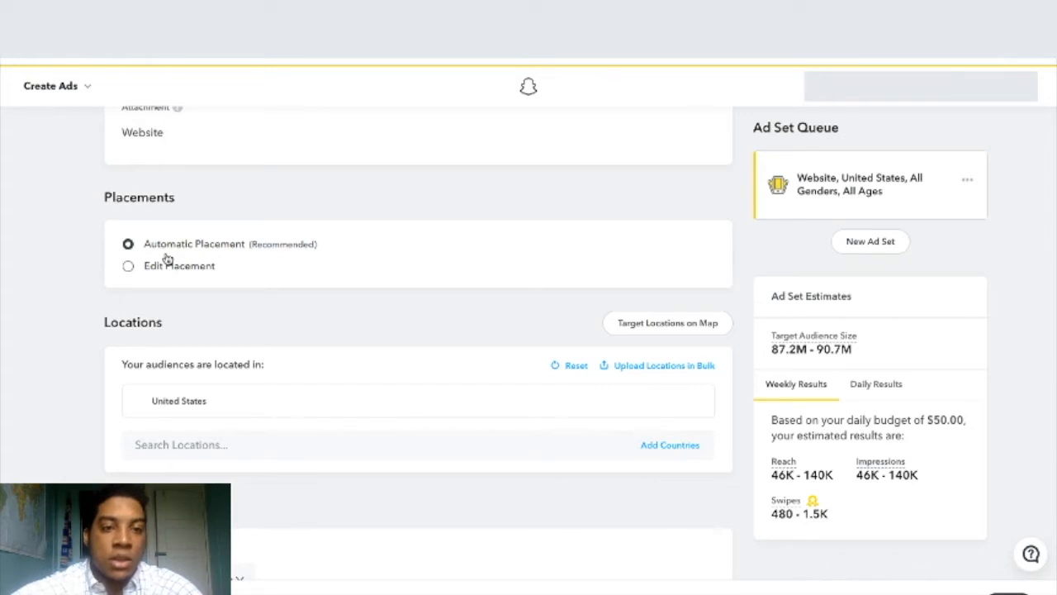
pyautogui.click(129, 269)
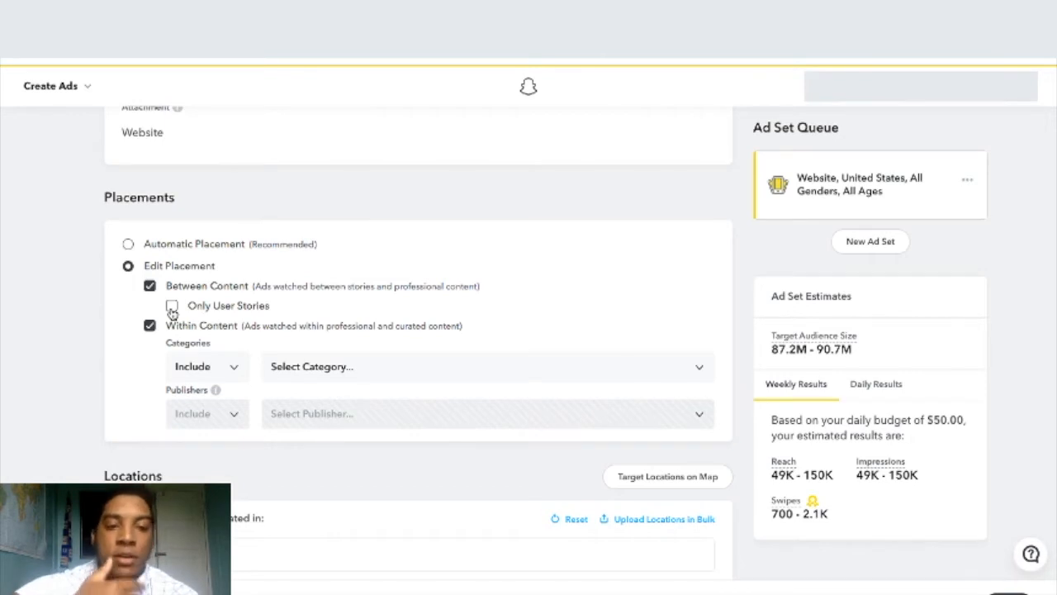
# - Examine the include and exclude options and the list of content categories for the Within Content placement
pyautogui.click(211, 365)
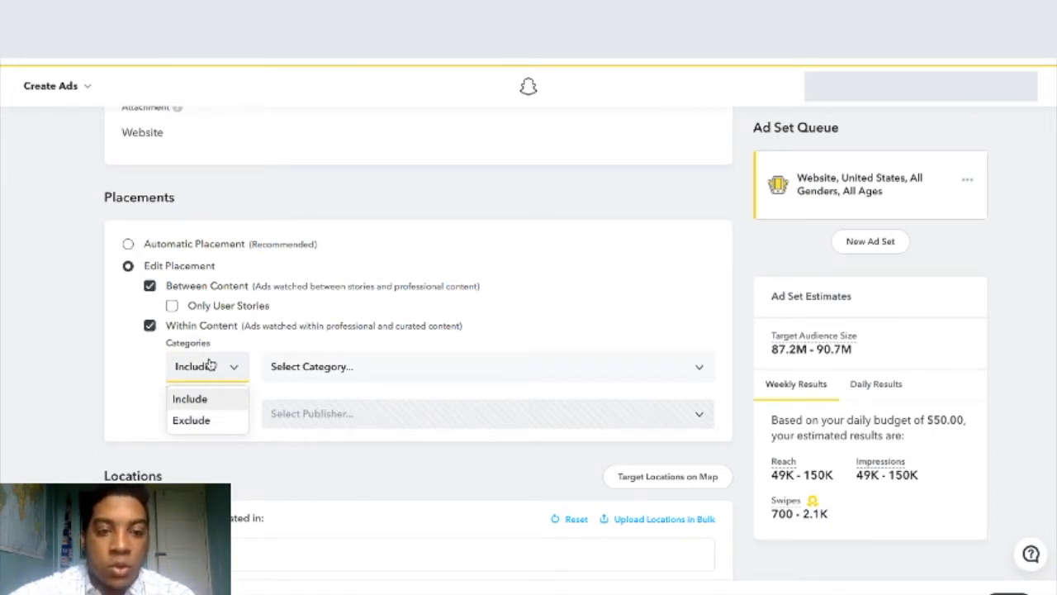
pyautogui.click(377, 370)
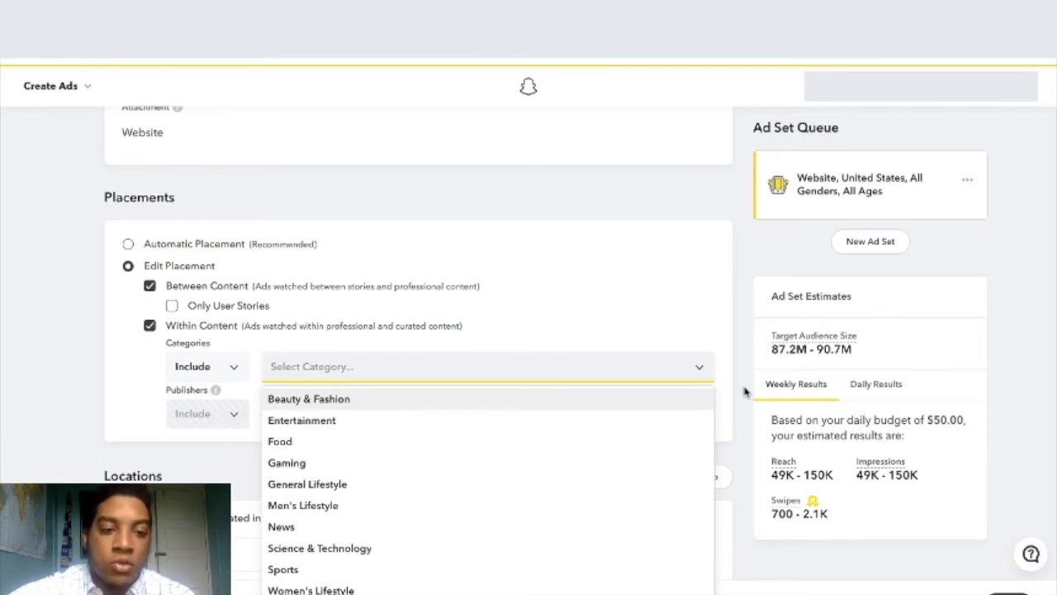
pyautogui.scroll(-1, 743, 391)
pyautogui.scroll(-1, 620, 427)
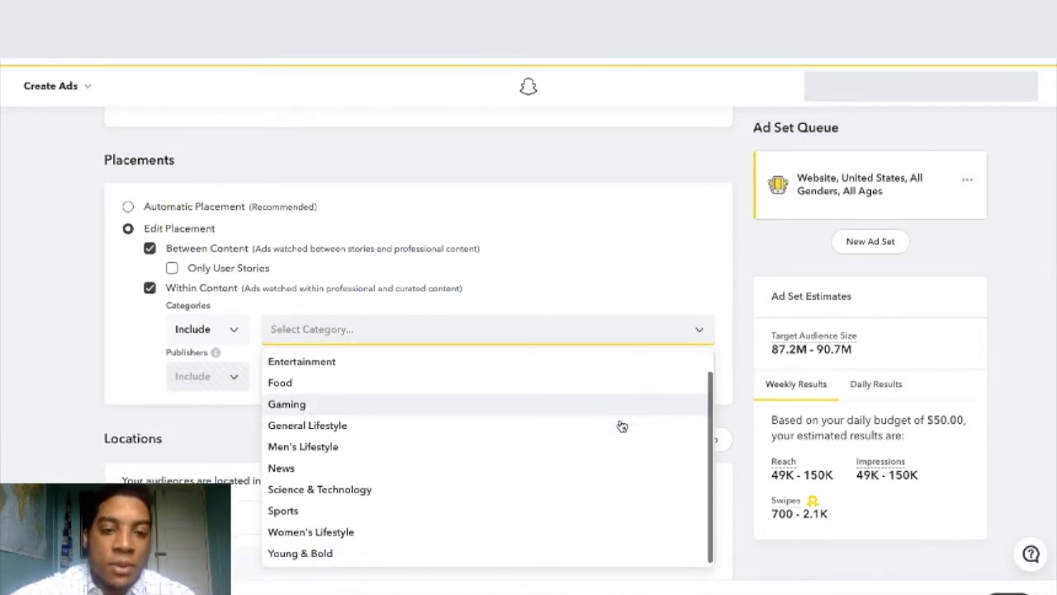
pyautogui.scroll(-3, 620, 427)
pyautogui.scroll(1, 569, 287)
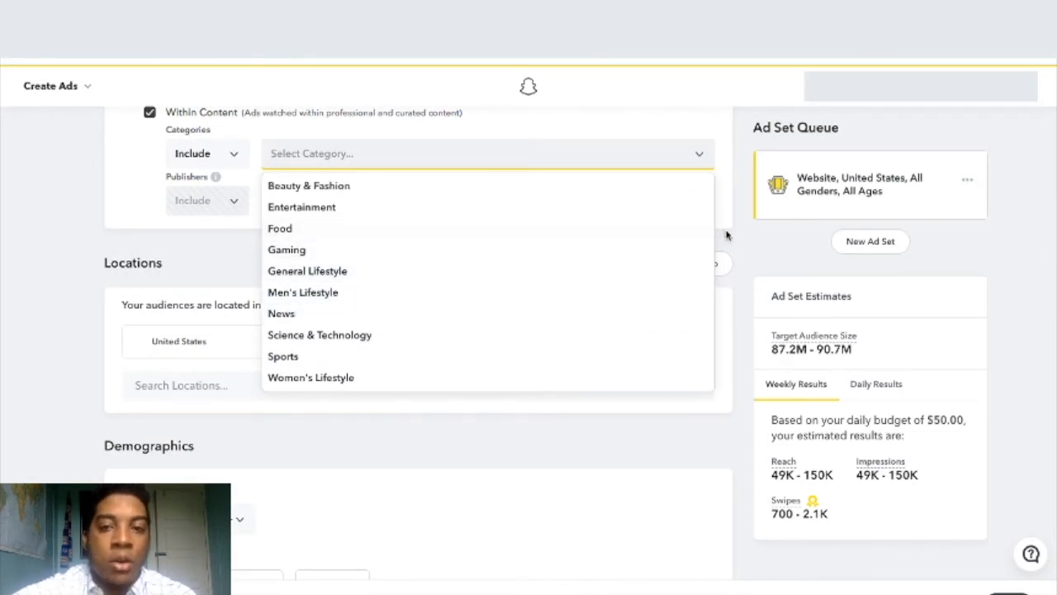
pyautogui.scroll(2, 725, 236)
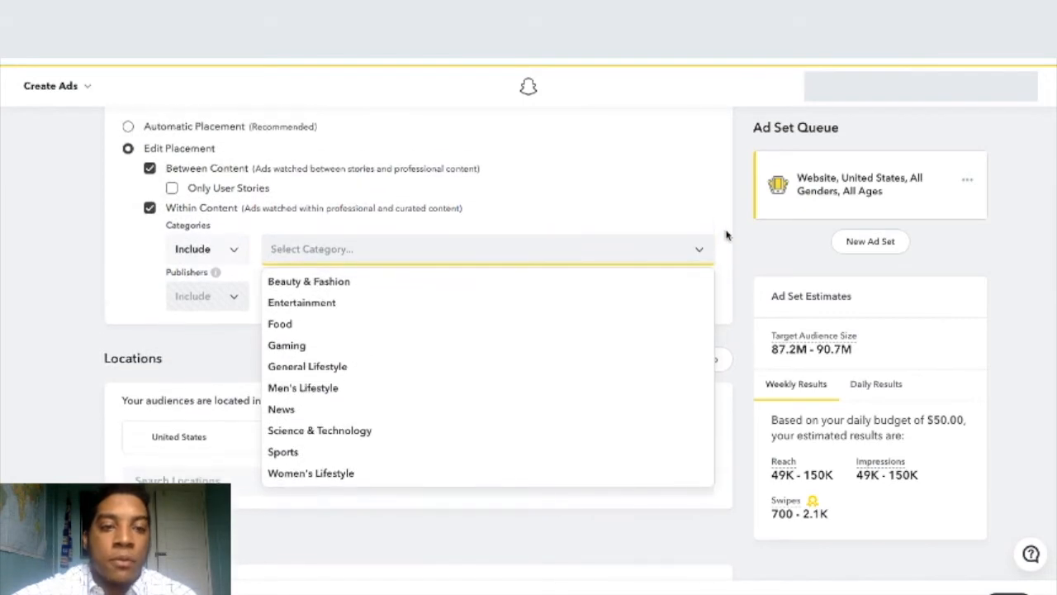
pyautogui.scroll(1, 726, 237)
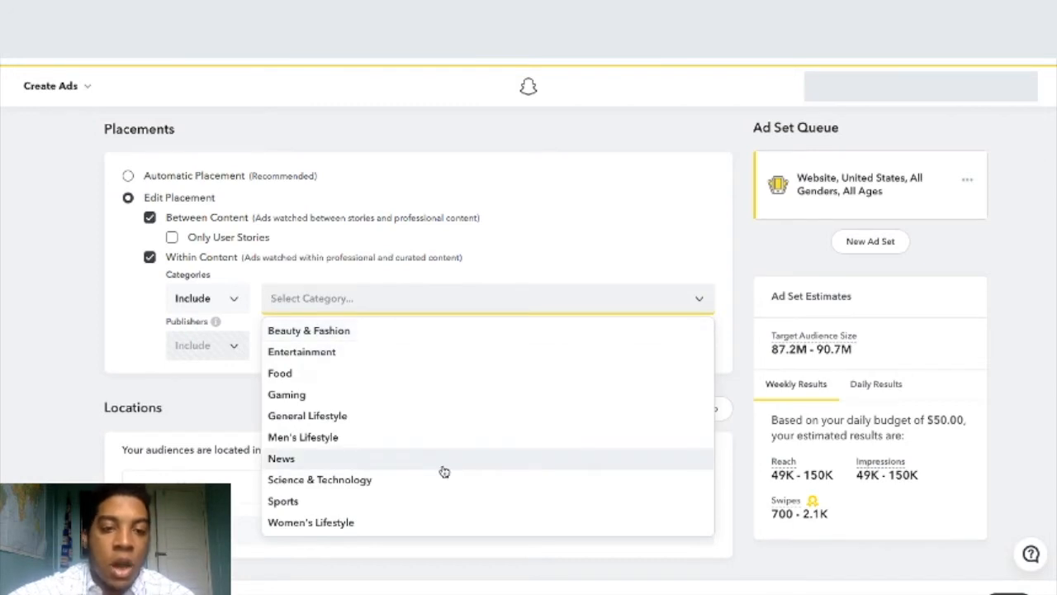
pyautogui.scroll(-1, 396, 399)
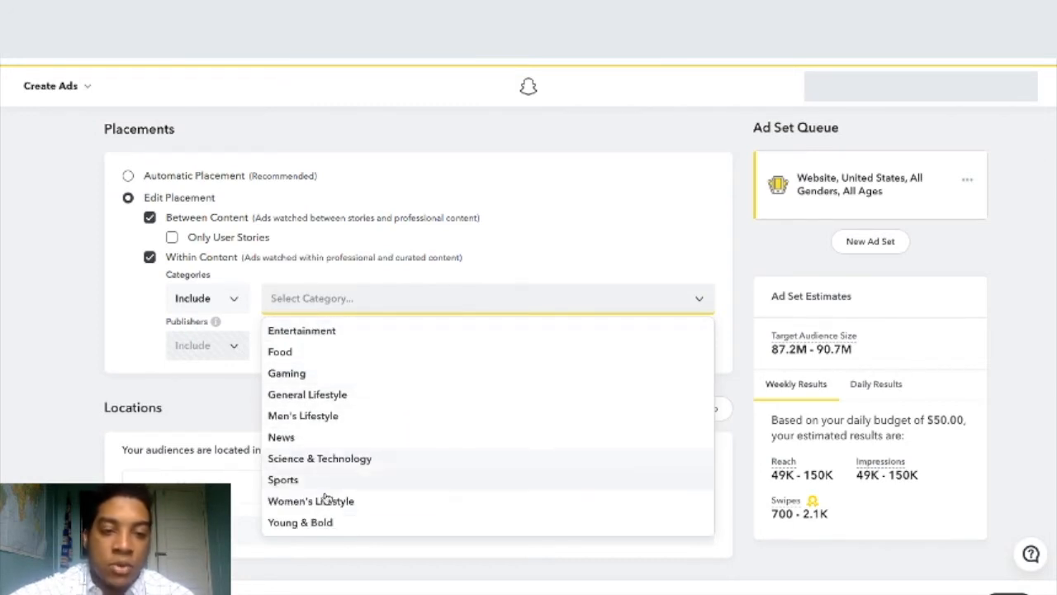
pyautogui.click(203, 414)
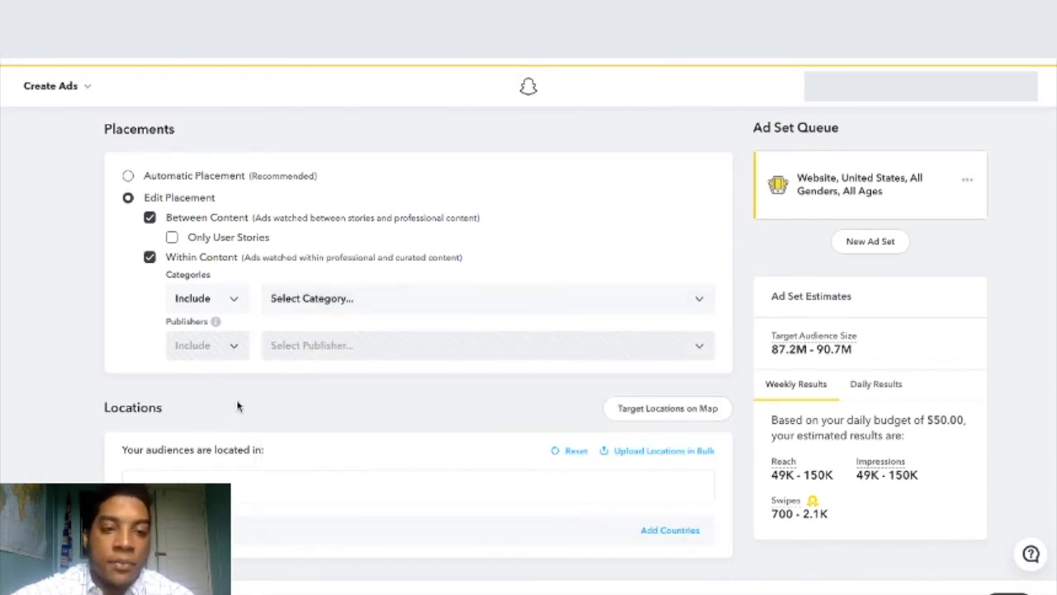
# - Search the ad set's audience locations for "new york" and dismiss the suggestions
pyautogui.scroll(-1, 218, 395)
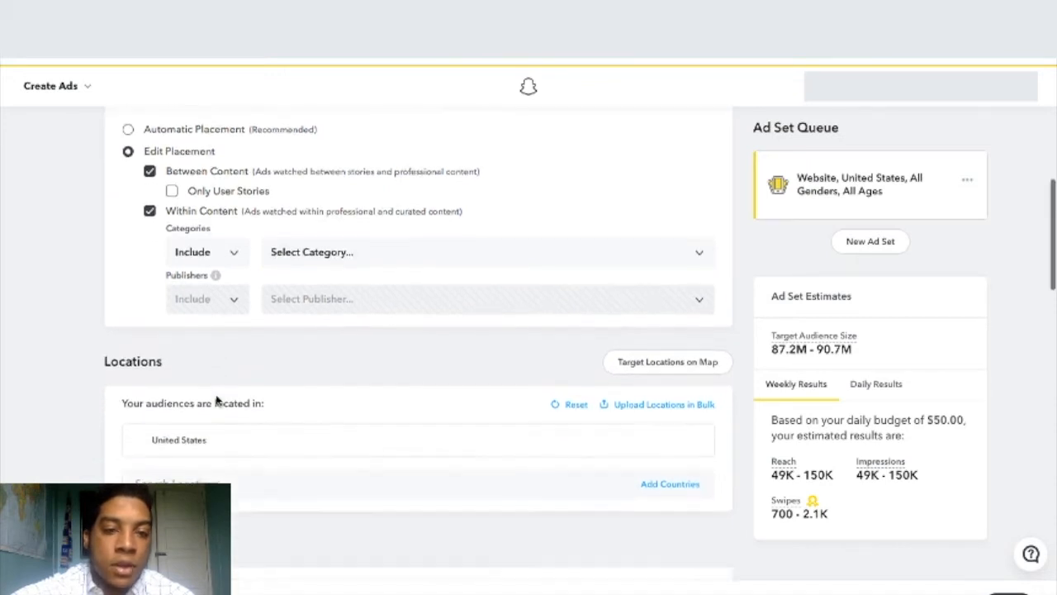
pyautogui.scroll(-1, 217, 400)
pyautogui.click(319, 415)
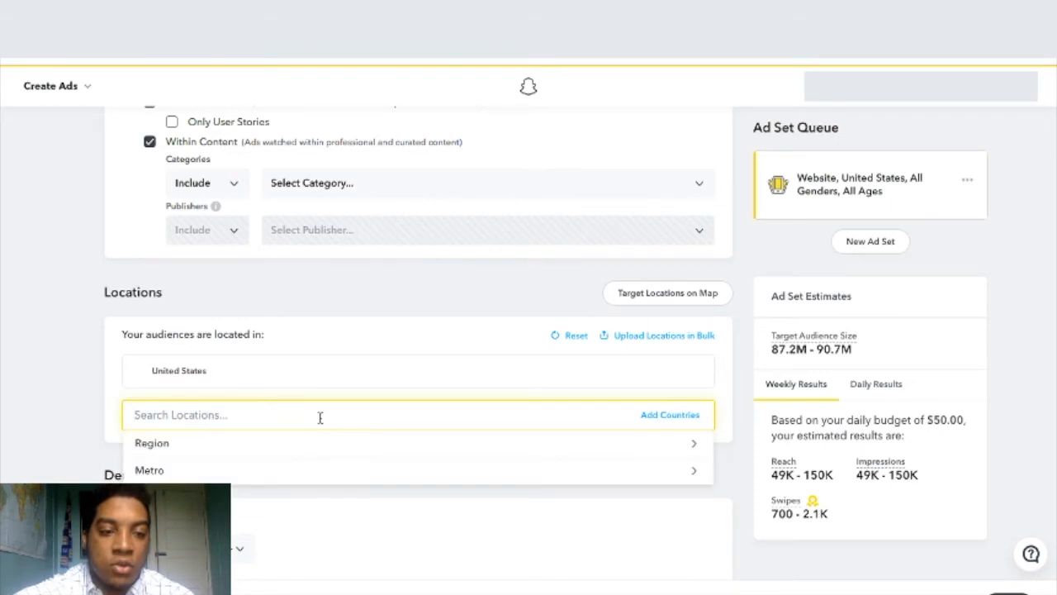
pyautogui.write('new york')
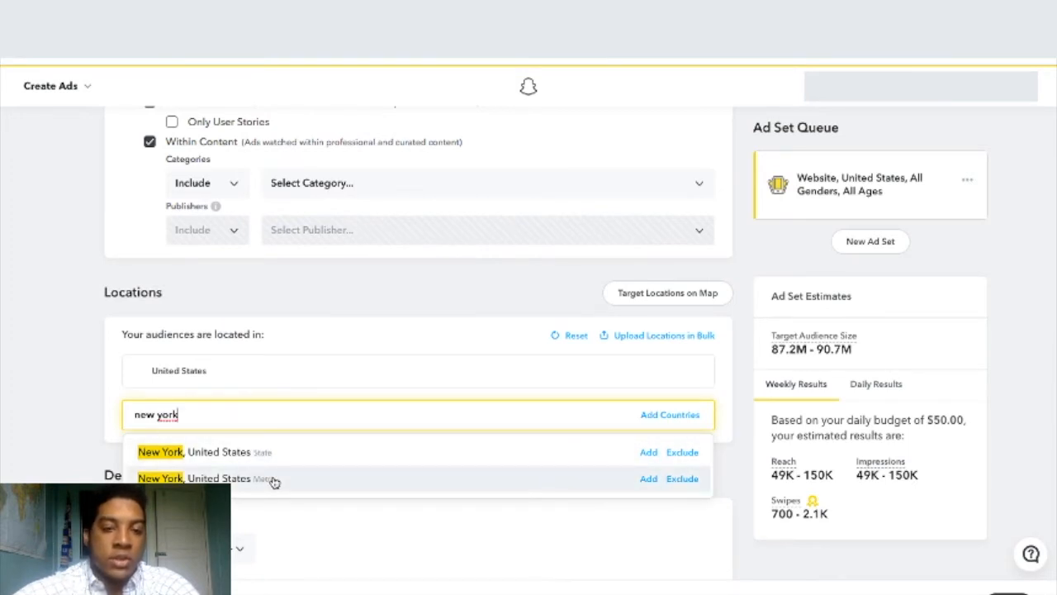
pyautogui.click(92, 413)
# - Set the ad set's demographic language targeting to English
pyautogui.scroll(-4, 85, 450)
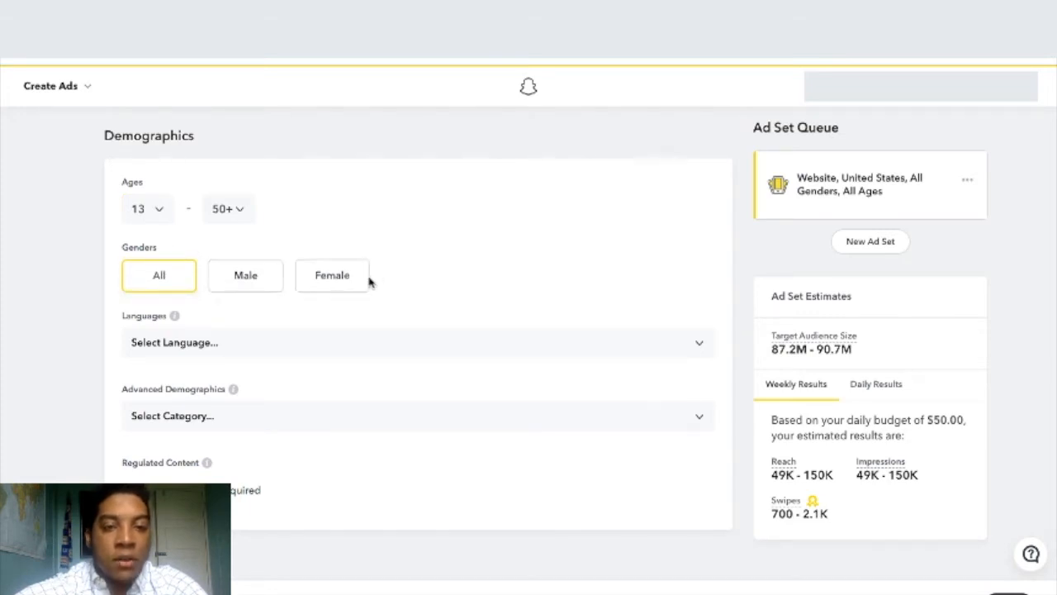
pyautogui.click(216, 341)
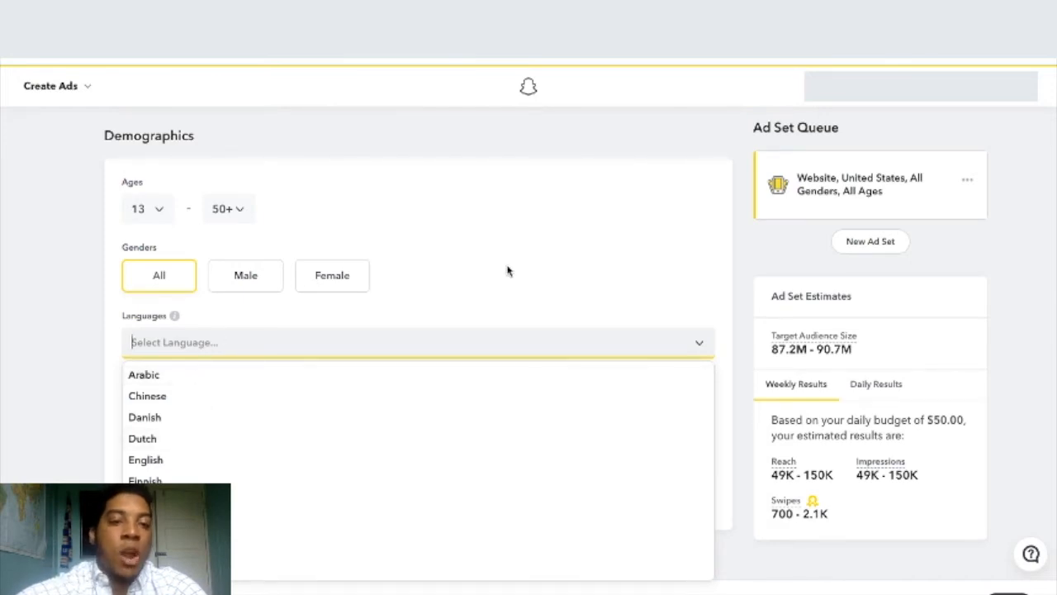
pyautogui.write('en')
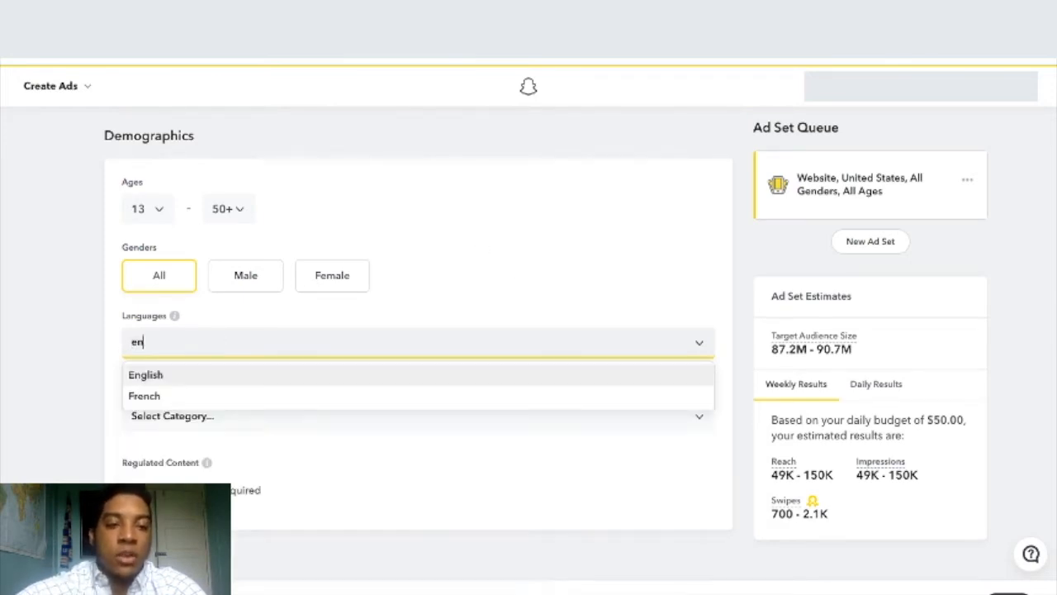
pyautogui.write('gl')
pyautogui.press('BackSpace')
pyautogui.write('gl')
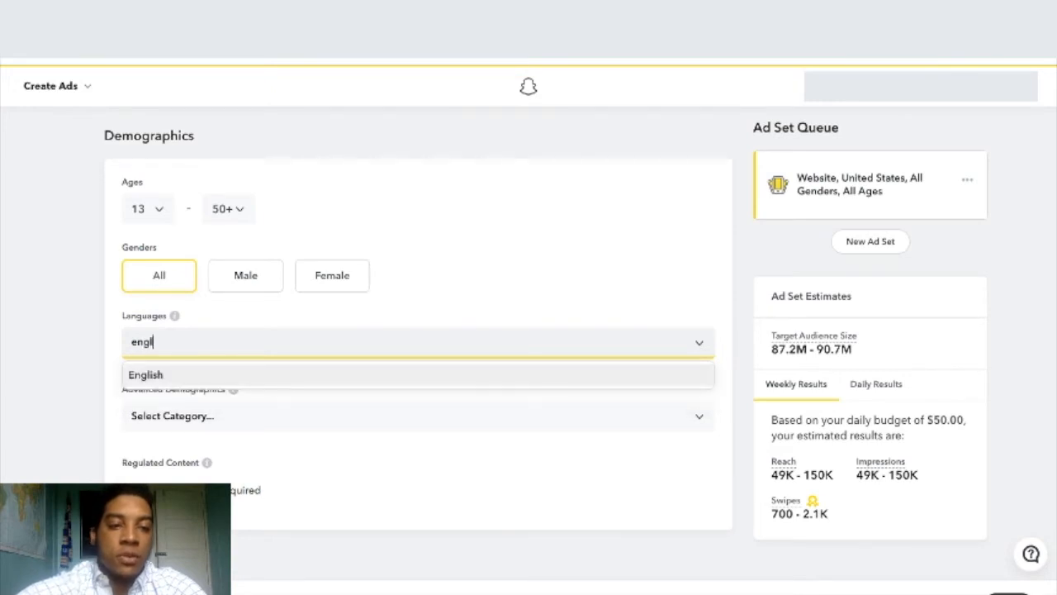
pyautogui.click(446, 382)
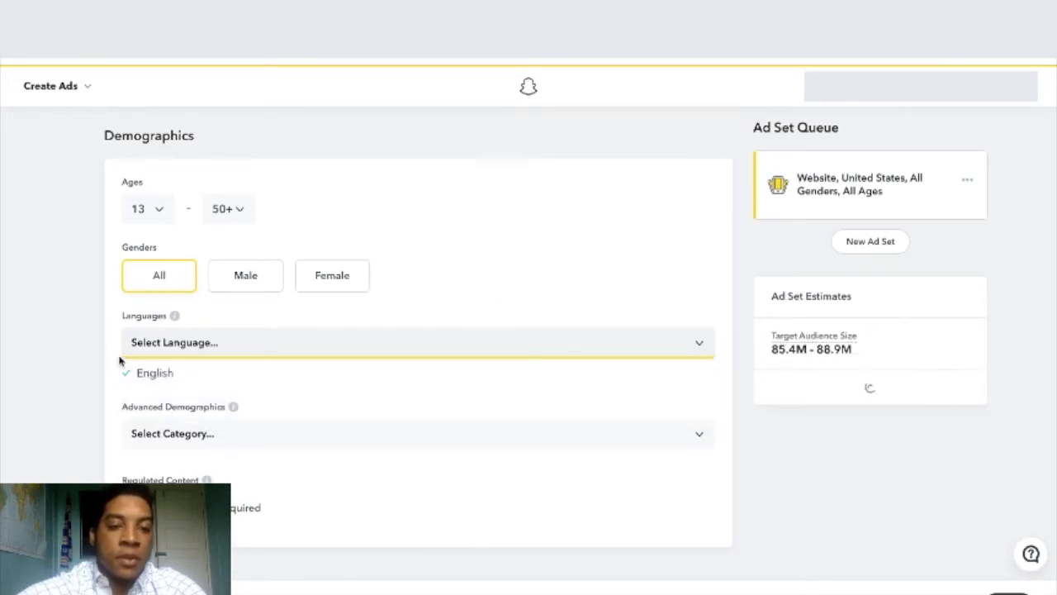
# - Open the Advanced Demographics category list and read the explanation of what this targeting covers
pyautogui.scroll(-1, 106, 388)
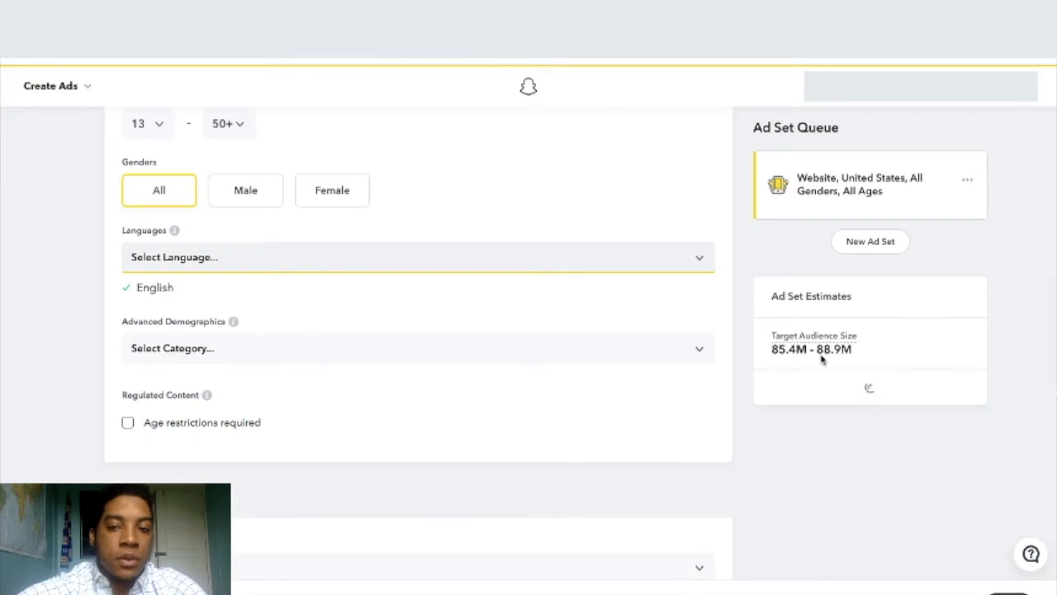
pyautogui.click(342, 350)
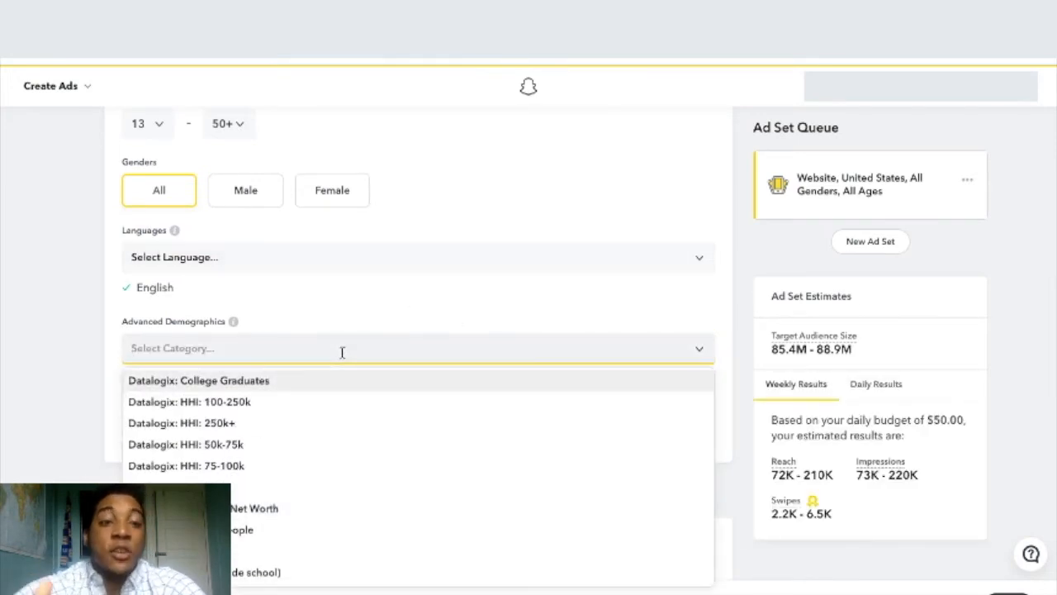
pyautogui.moveTo(233, 325)
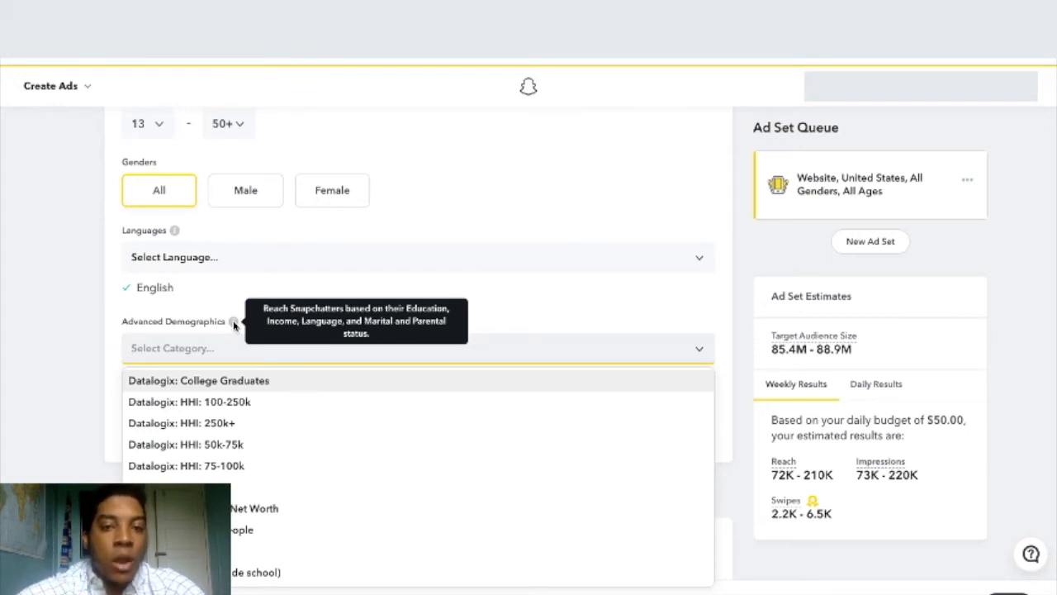
pyautogui.scroll(4, 326, 279)
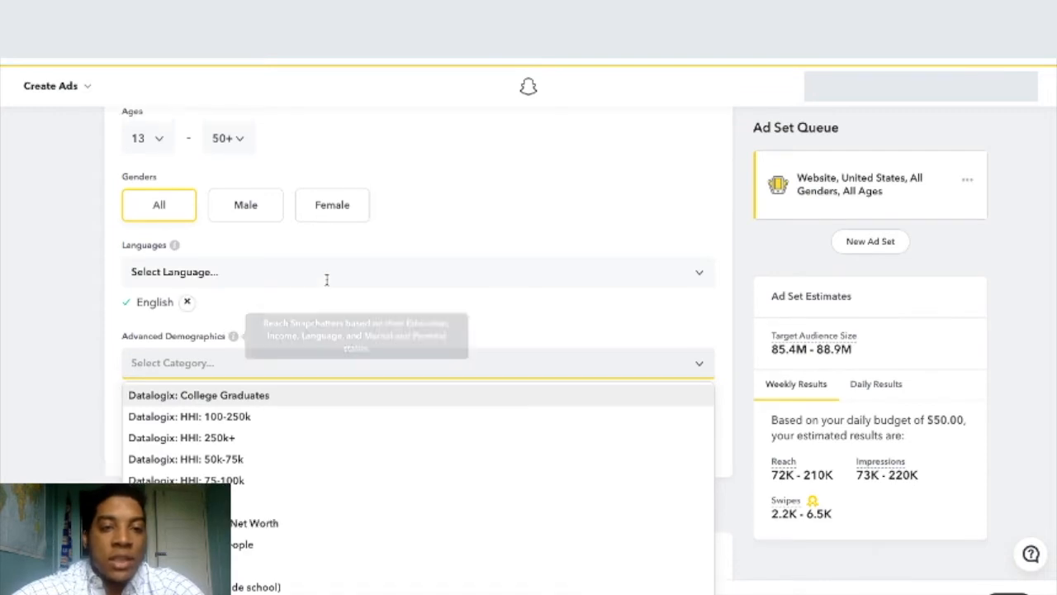
pyautogui.scroll(3, 314, 236)
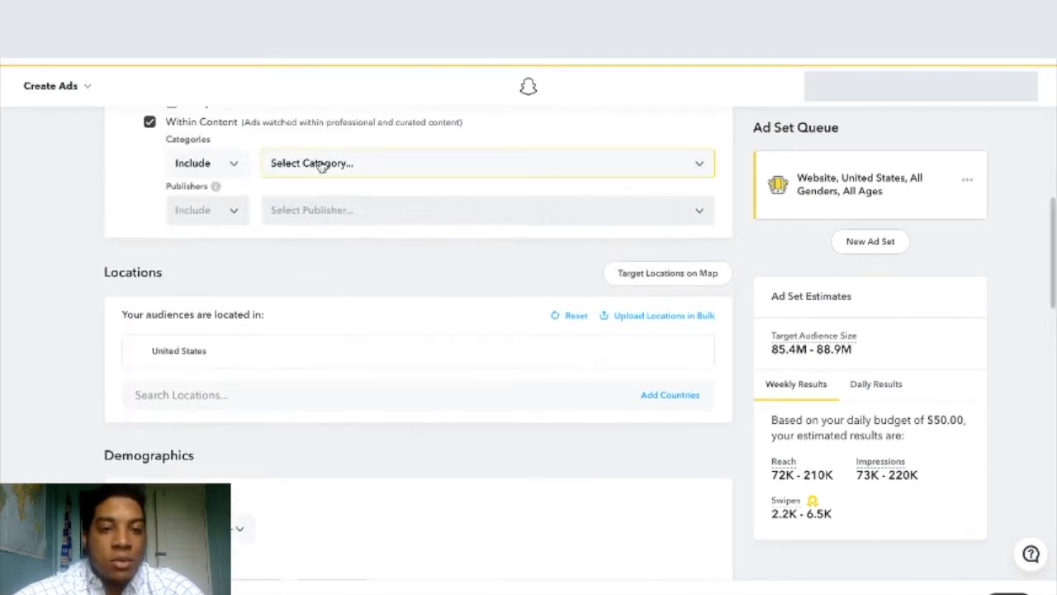
pyautogui.scroll(-2, 317, 248)
pyautogui.scroll(-4, 315, 373)
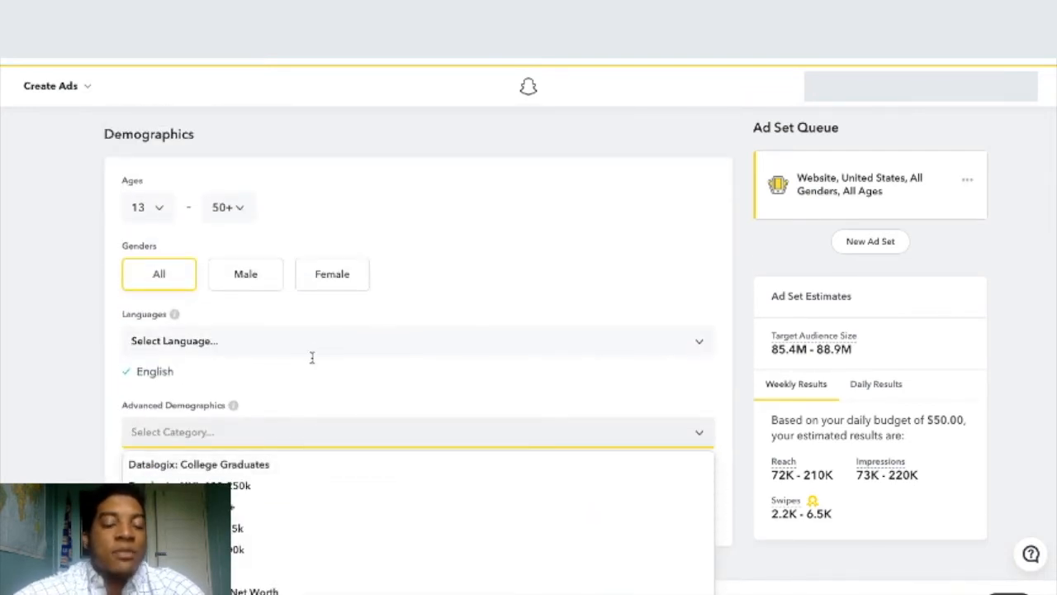
pyautogui.scroll(-1, 371, 357)
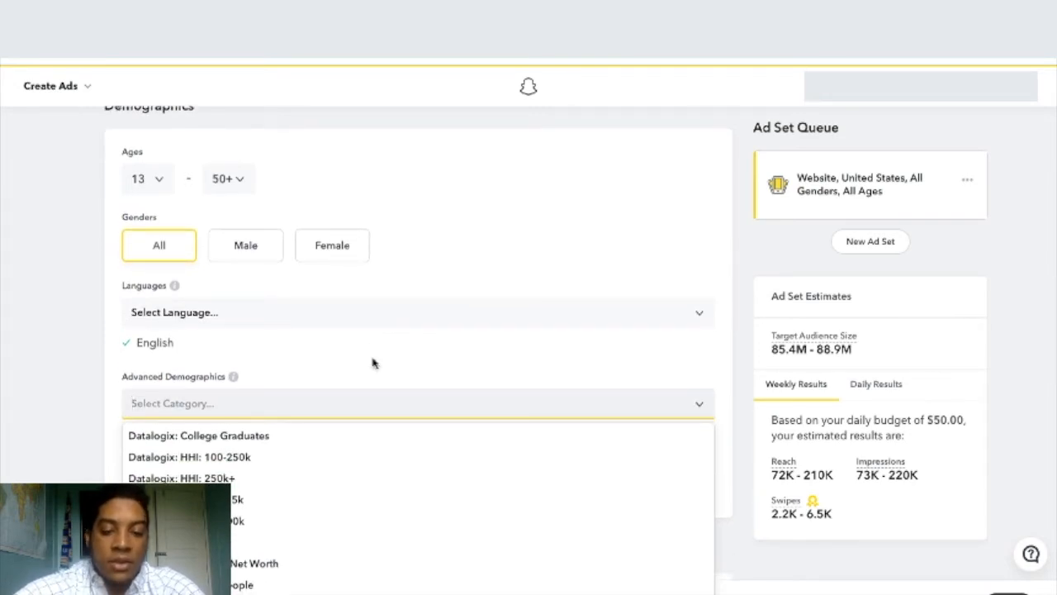
# - Search the Advanced Demographics categories for "inv" and clear the search text
pyautogui.write('inves')
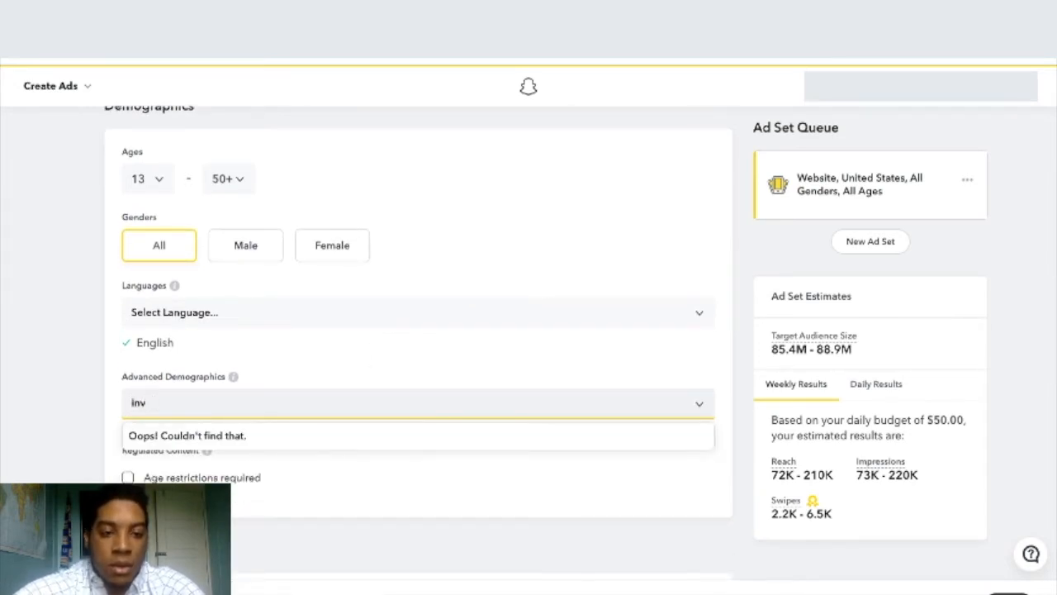
pyautogui.press('BackSpace')
pyautogui.press('BackSpace')
pyautogui.press('BackSpace')
pyautogui.scroll(-2, 45, 405)
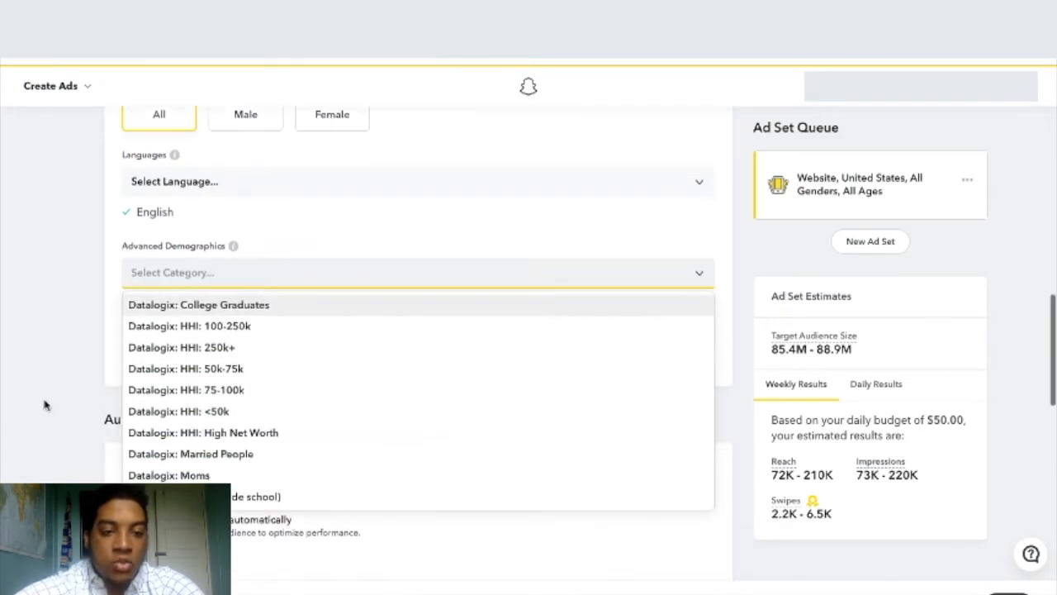
# - Examine the Datalogix and Experian categories for income, family, education, life events and occupation, and close the list without choosing one
pyautogui.scroll(-3, 242, 397)
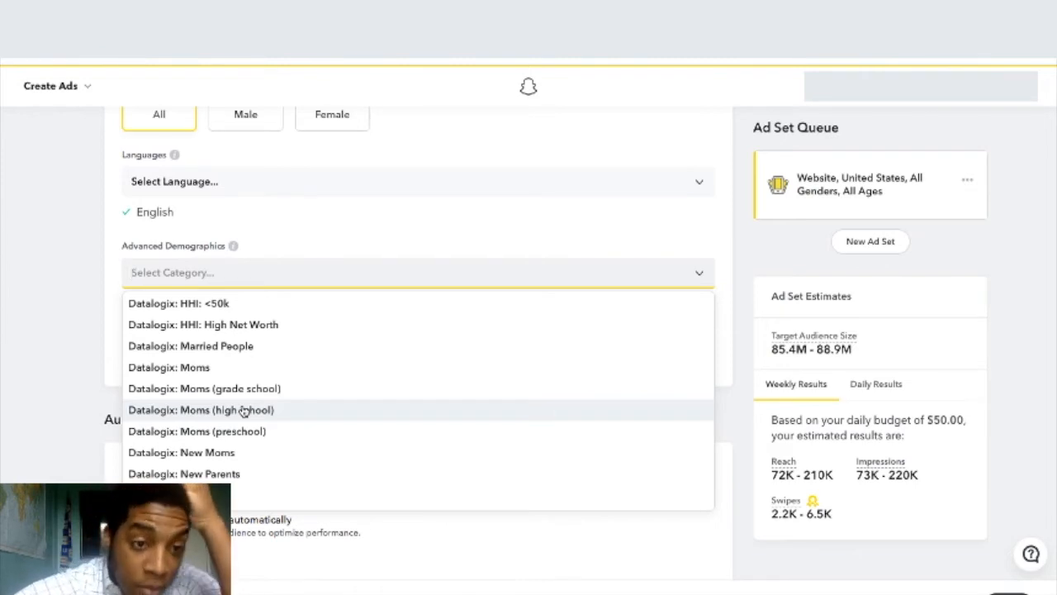
pyautogui.scroll(-3, 243, 410)
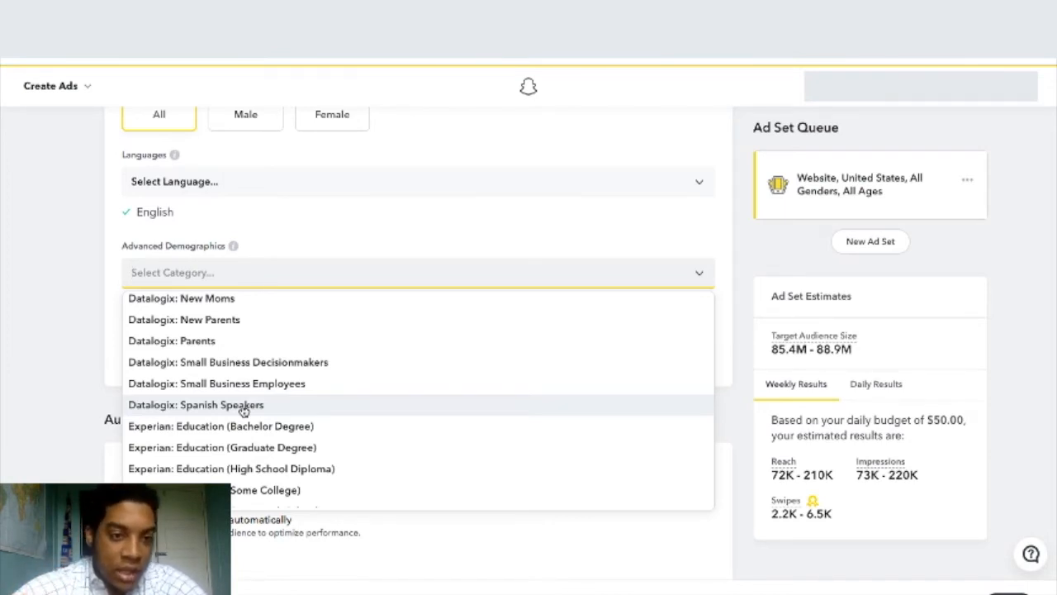
pyautogui.scroll(5, 243, 410)
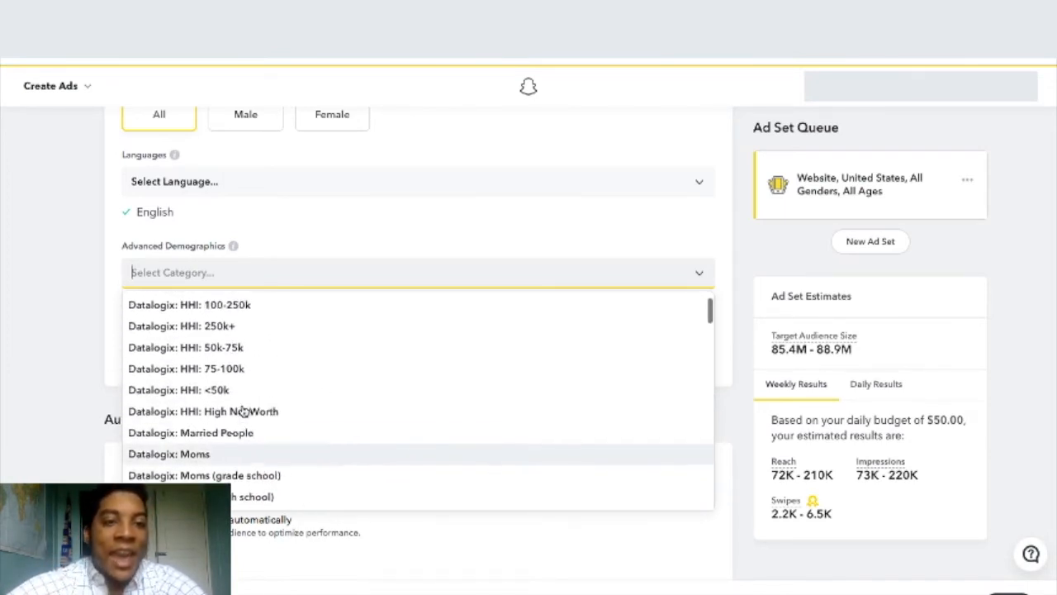
pyautogui.scroll(1, 244, 410)
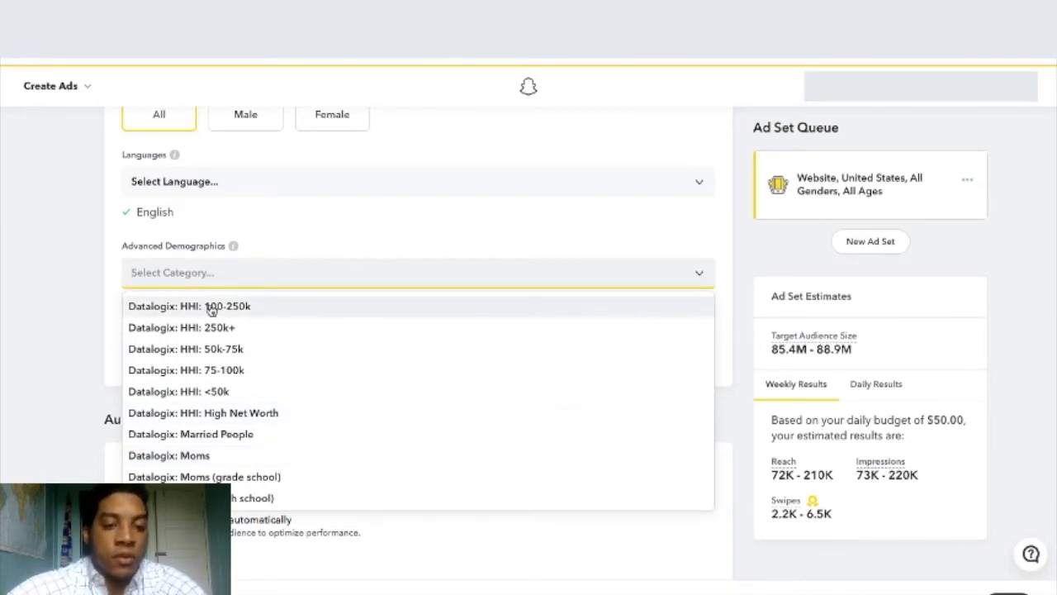
pyautogui.scroll(-5, 262, 385)
pyautogui.scroll(1, 264, 399)
pyautogui.scroll(1, 265, 401)
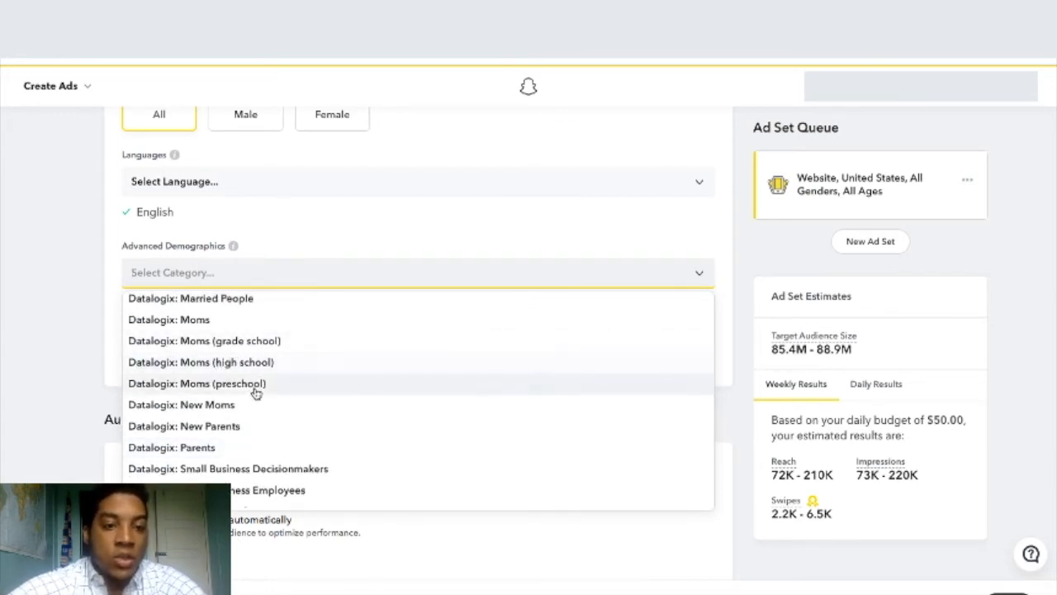
pyautogui.scroll(-10, 295, 425)
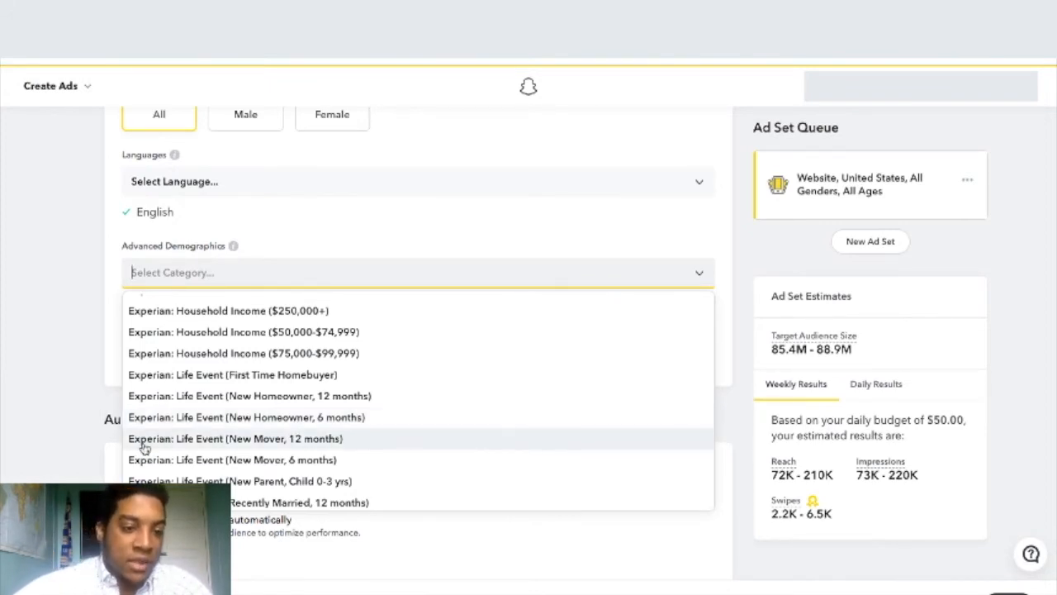
pyautogui.scroll(-1, 178, 444)
pyautogui.scroll(-5, 178, 444)
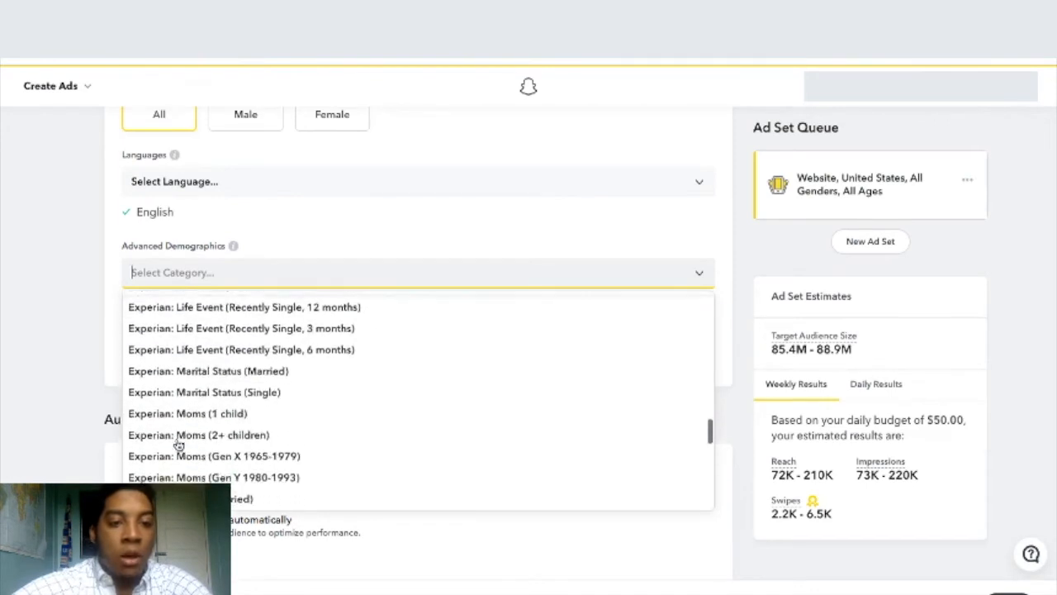
pyautogui.scroll(-4, 178, 444)
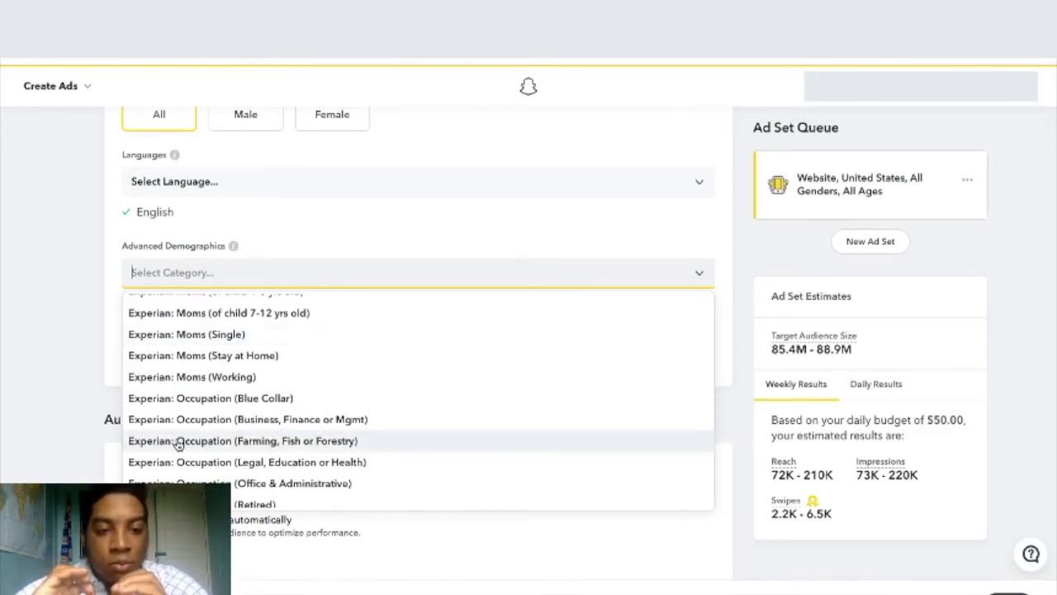
pyautogui.scroll(-3, 178, 444)
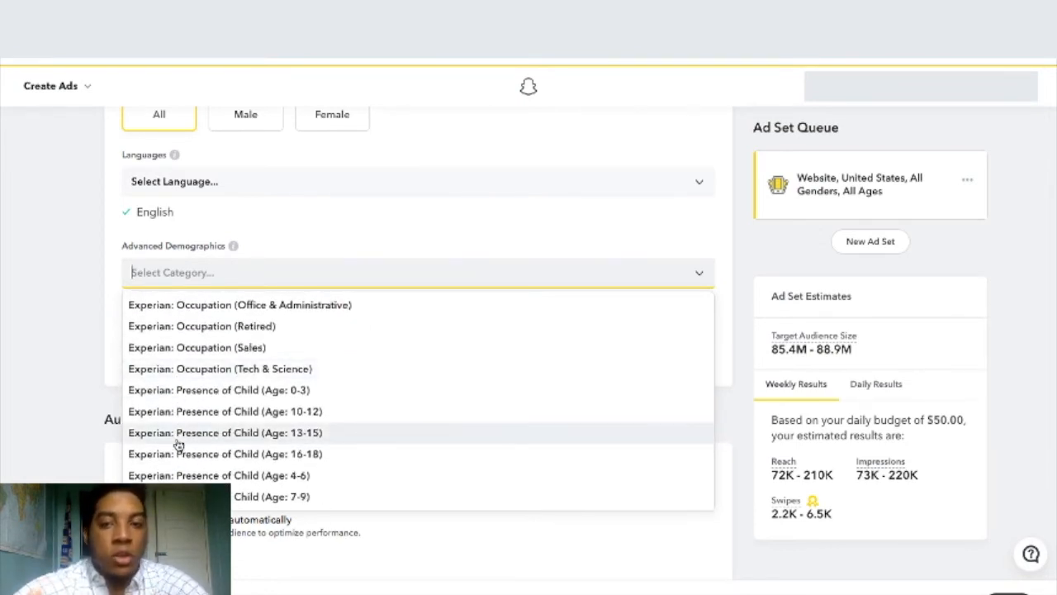
pyautogui.click(108, 273)
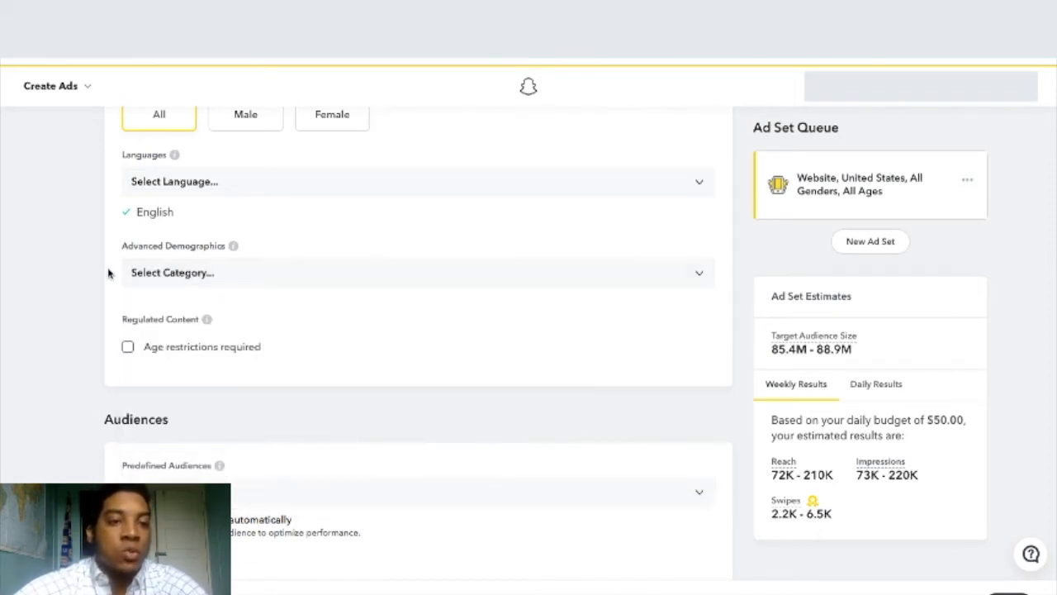
# - Return to the placement settings and review the content categories that can be included for Within Content
pyautogui.scroll(7, 109, 274)
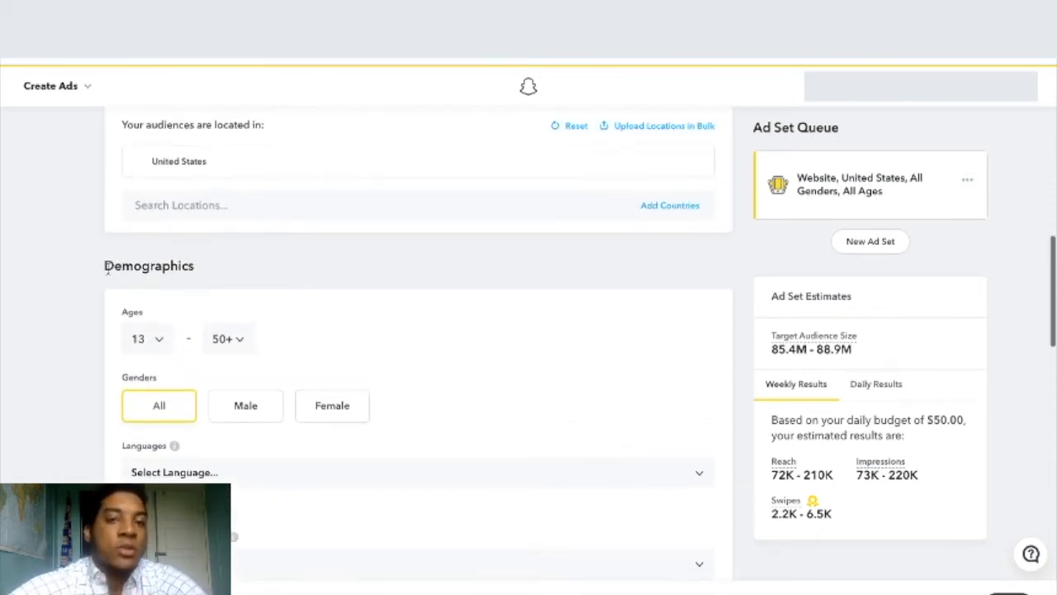
pyautogui.scroll(1, 108, 268)
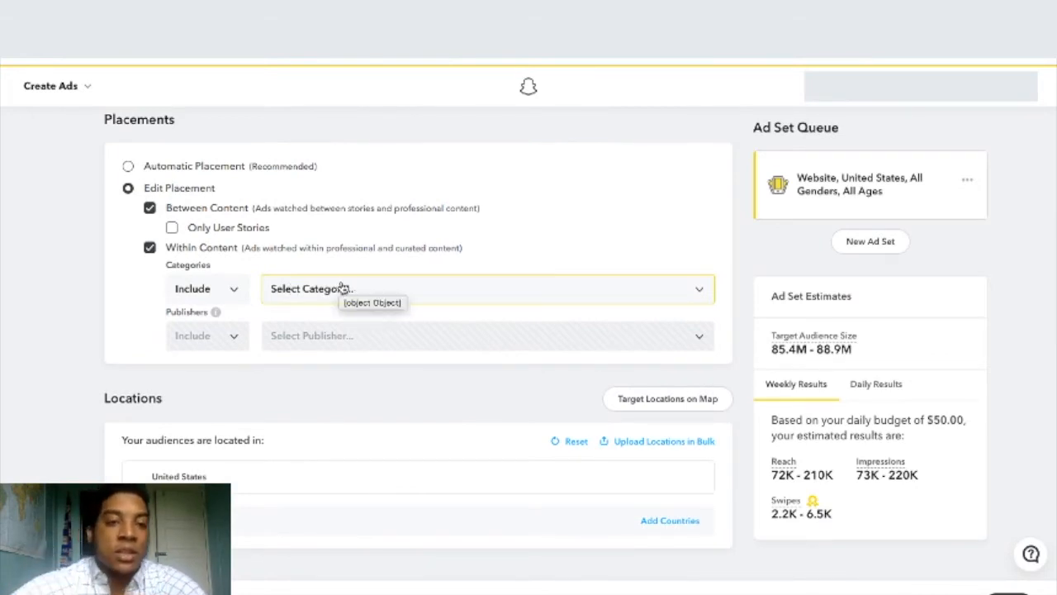
pyautogui.click(379, 292)
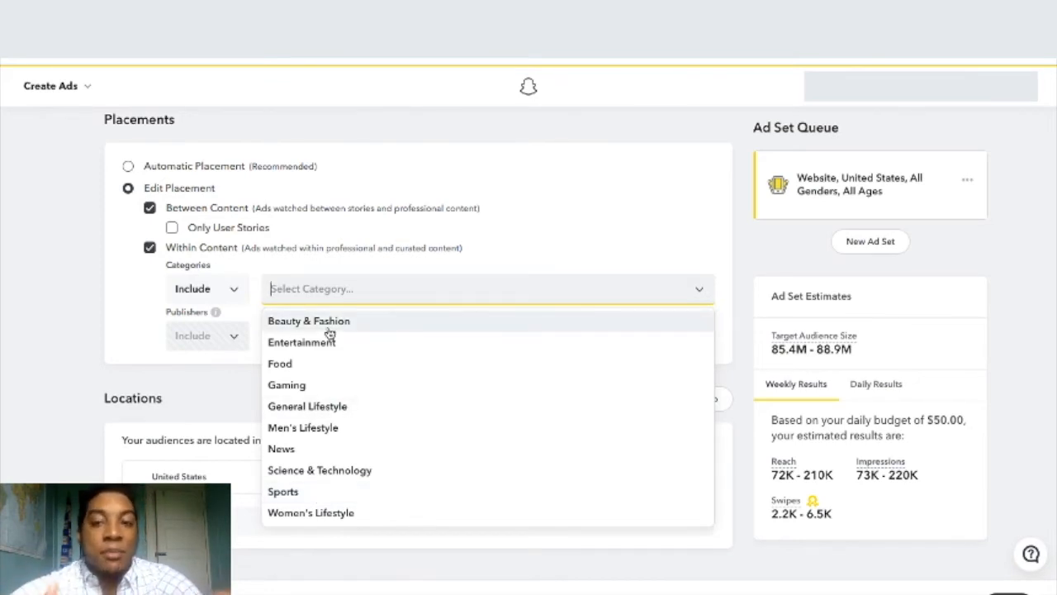
# - Review the Datalogix entries in the Advanced Demographics list again for comparison with the placement categories
pyautogui.scroll(-6, 81, 438)
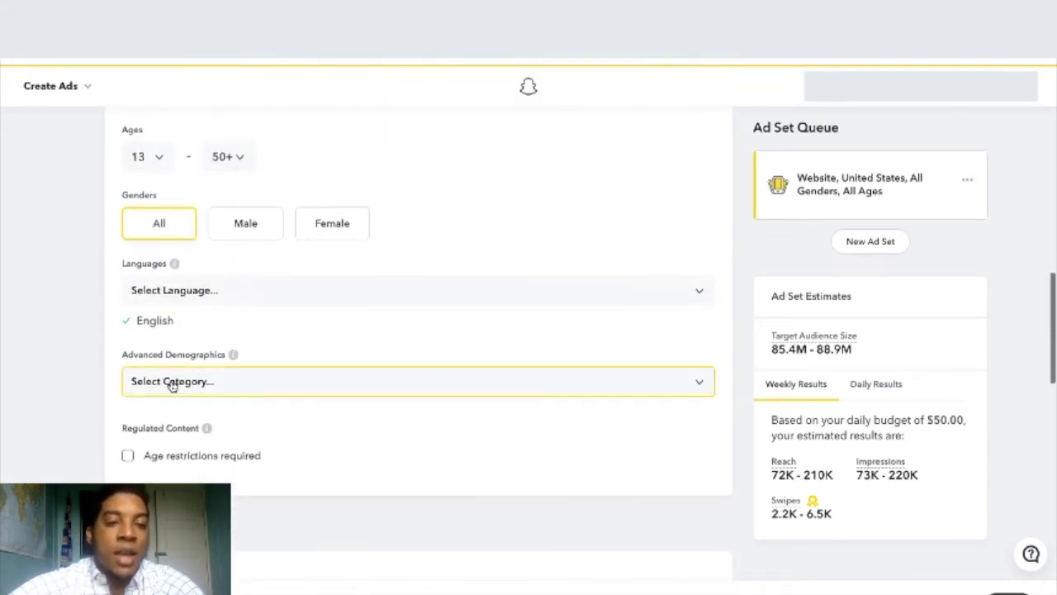
pyautogui.click(170, 381)
pyautogui.scroll(-2, 82, 407)
pyautogui.scroll(-3, 230, 401)
pyautogui.scroll(-2, 230, 402)
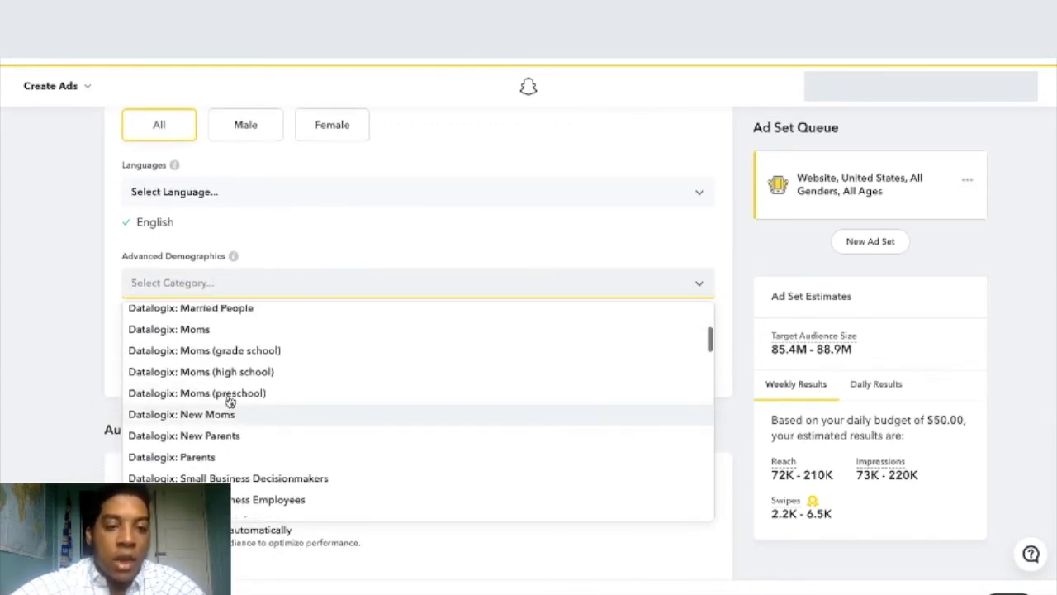
pyautogui.scroll(2, 230, 402)
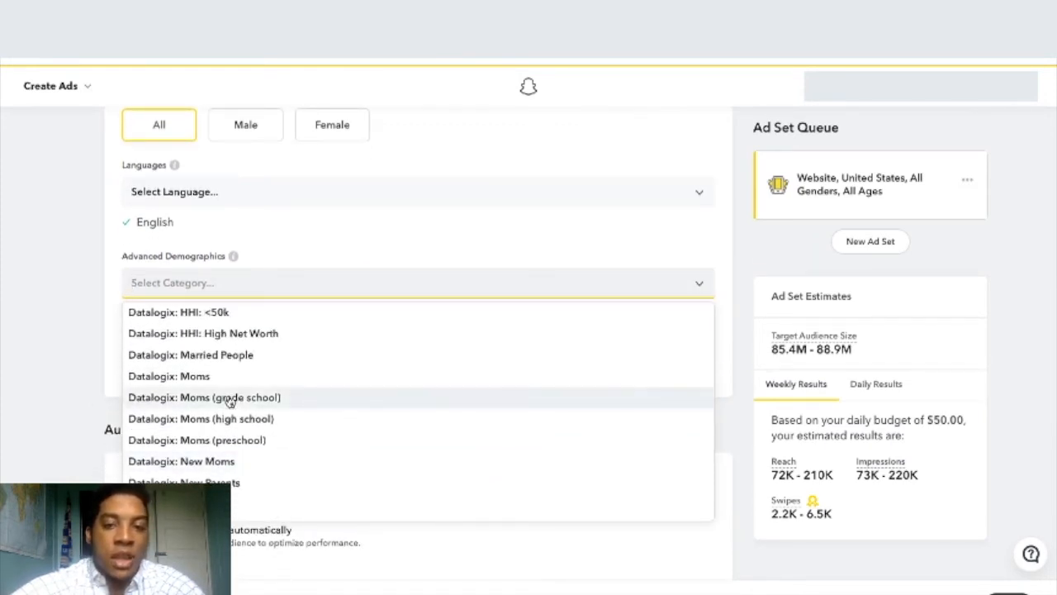
# - Reopen the Within Content category list in the placement settings to compare it with the demographic categories
pyautogui.scroll(5, 366, 173)
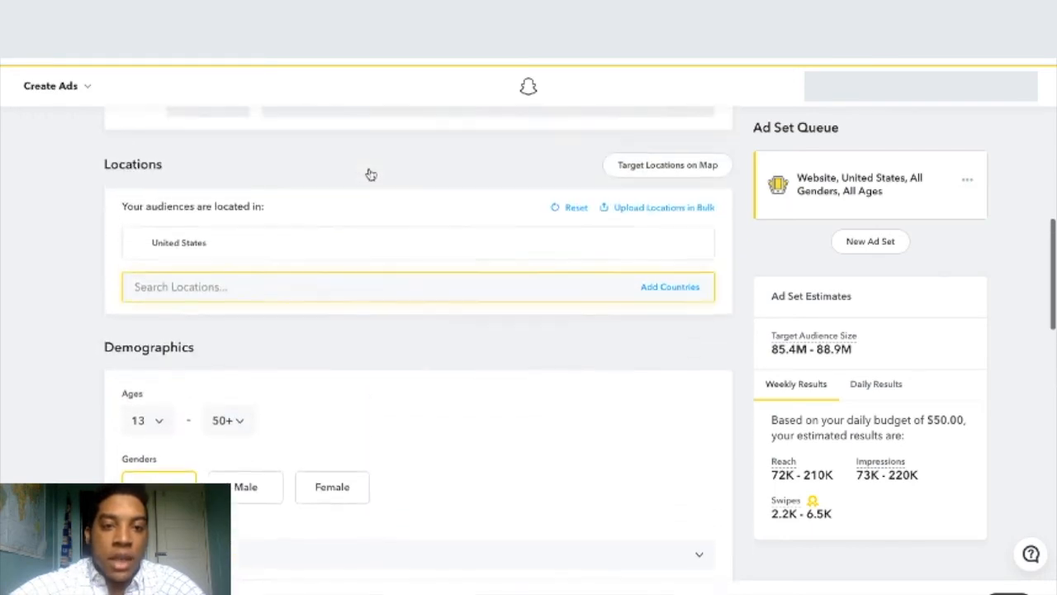
pyautogui.scroll(1, 369, 172)
pyautogui.click(369, 170)
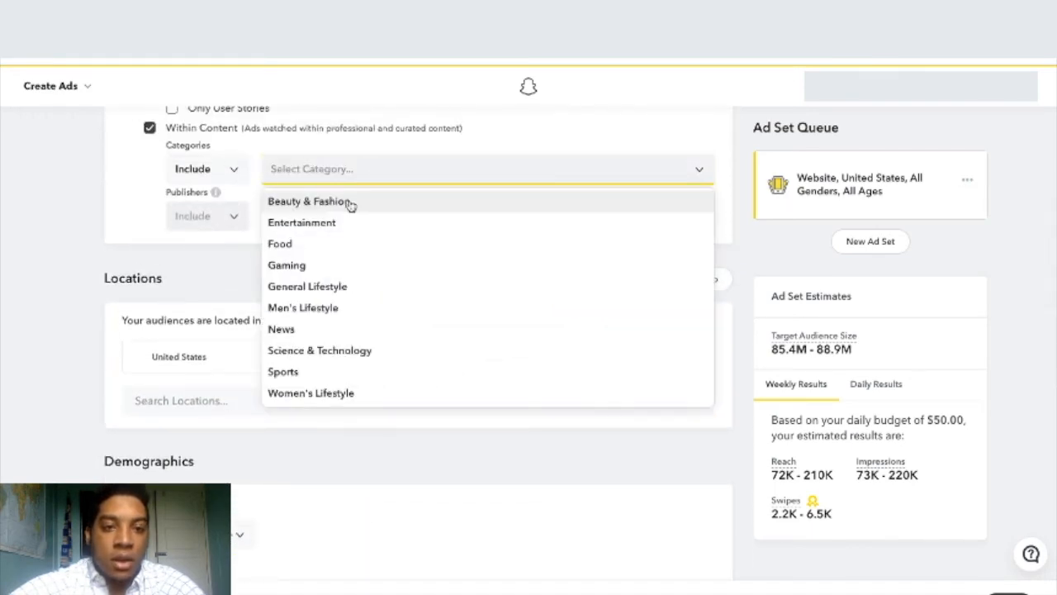
# - Include the Food category for Within Content placements and add Datalogix: Moms (high school) as an advanced demographic
pyautogui.click(308, 248)
pyautogui.scroll(-5, 77, 314)
pyautogui.click(158, 269)
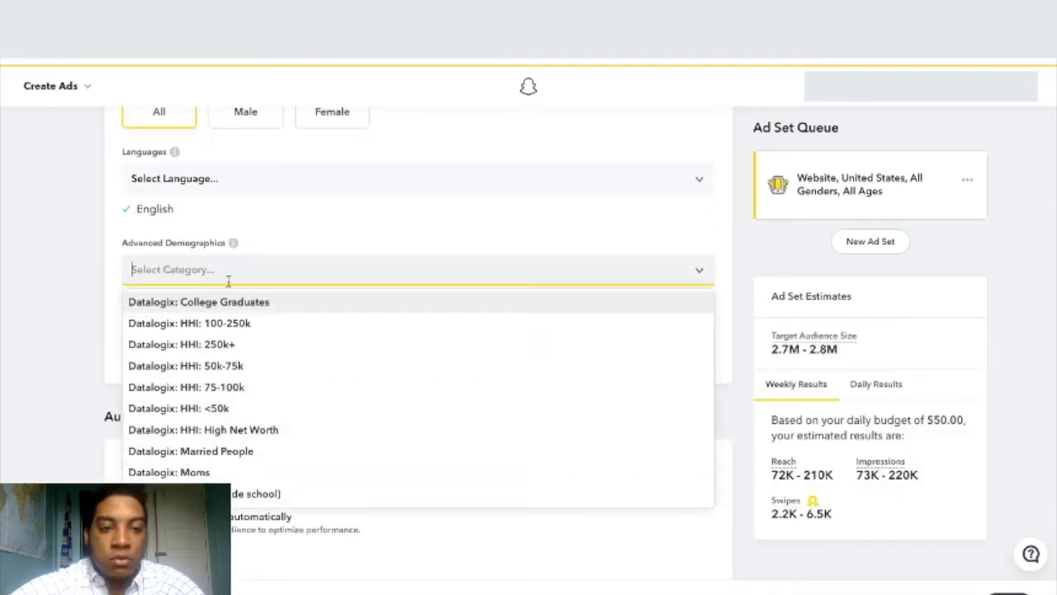
pyautogui.scroll(-1, 239, 351)
pyautogui.scroll(-1, 242, 352)
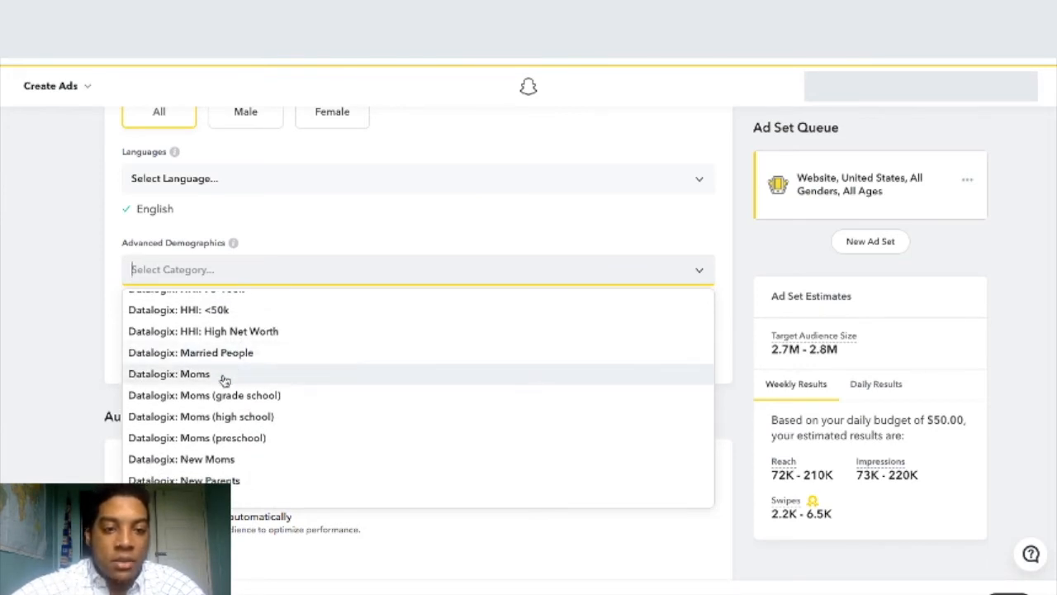
pyautogui.click(247, 416)
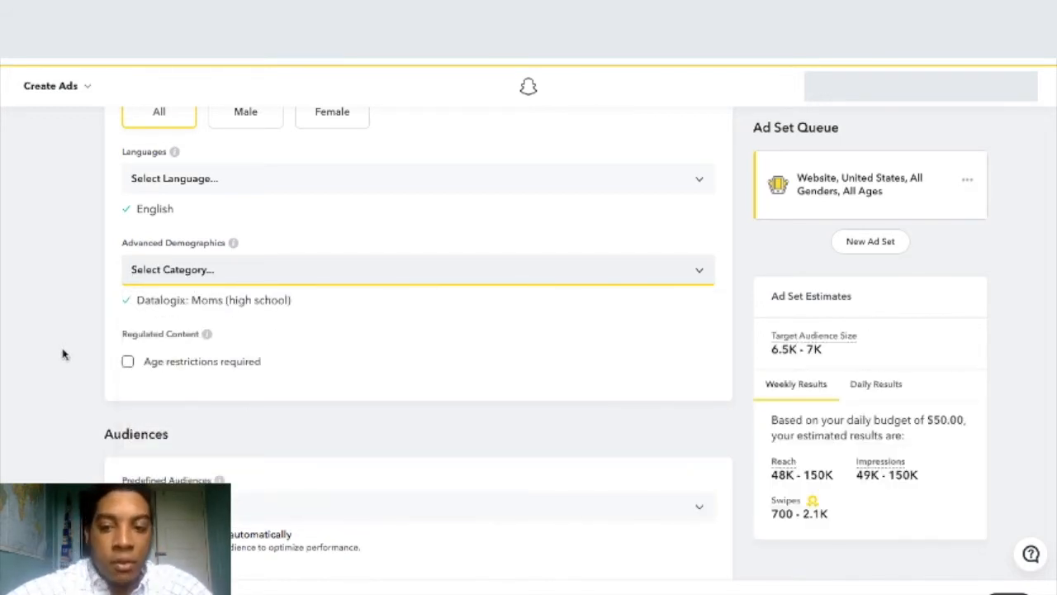
# - Check the ad set's target audience size estimate and expand the Lifestyles group of the predefined audiences
pyautogui.scroll(-2, 80, 373)
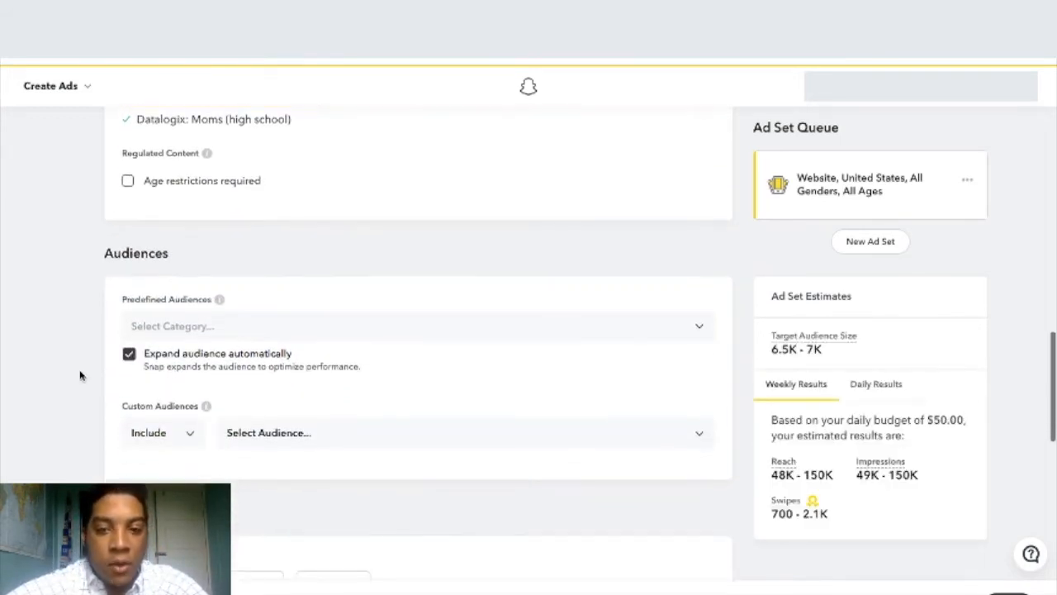
pyautogui.scroll(-1, 80, 376)
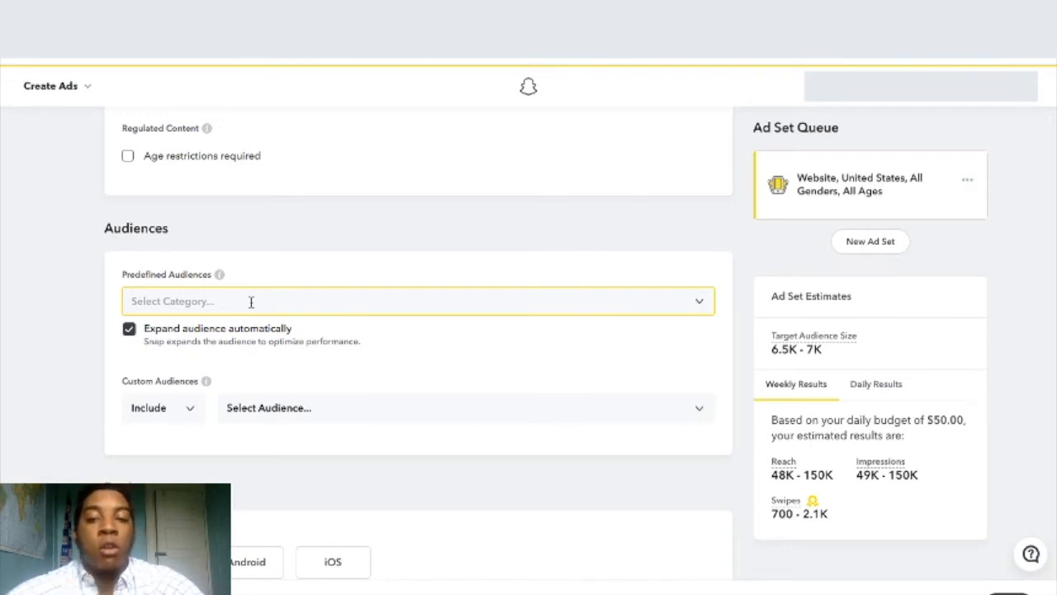
pyautogui.moveTo(789, 345)
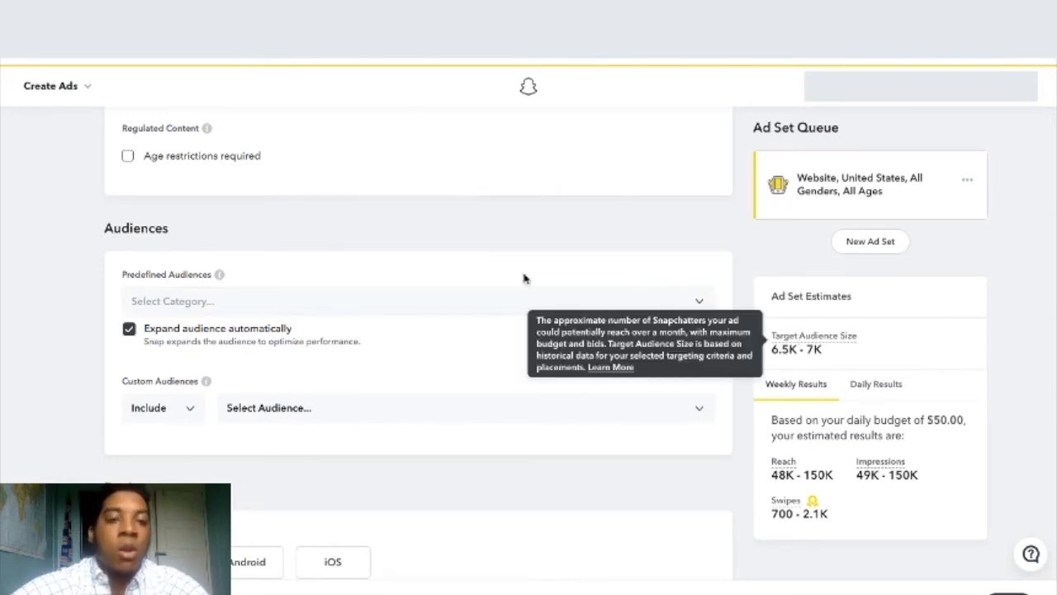
pyautogui.click(450, 301)
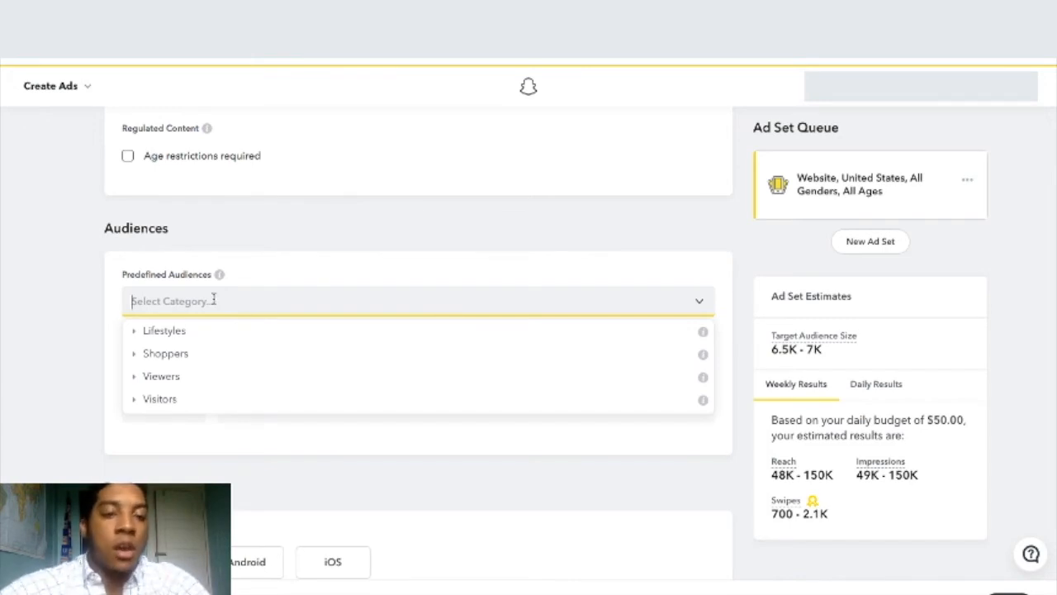
pyautogui.click(128, 331)
pyautogui.click(190, 301)
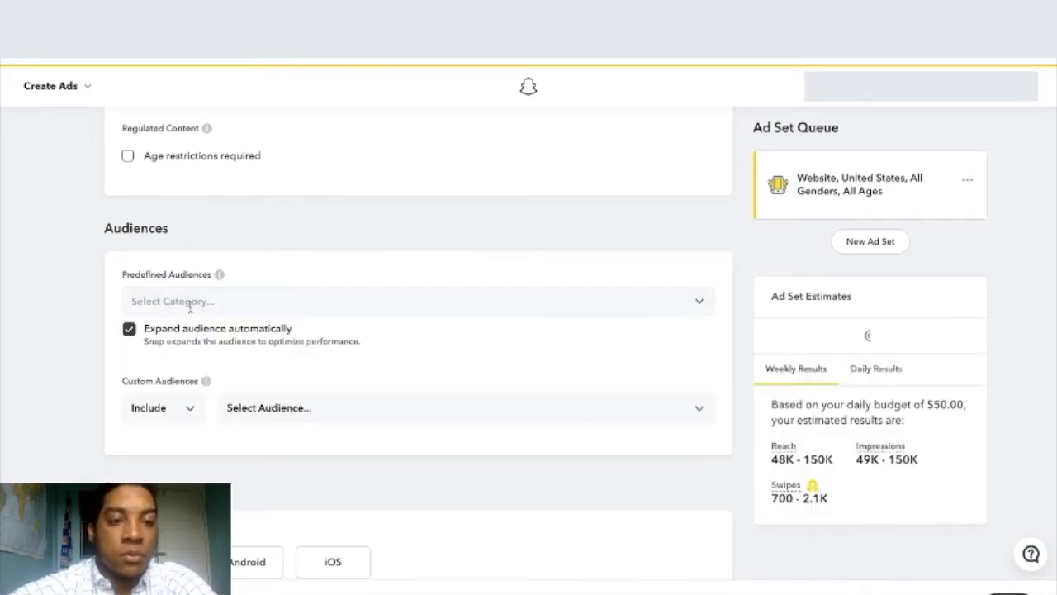
pyautogui.click(182, 301)
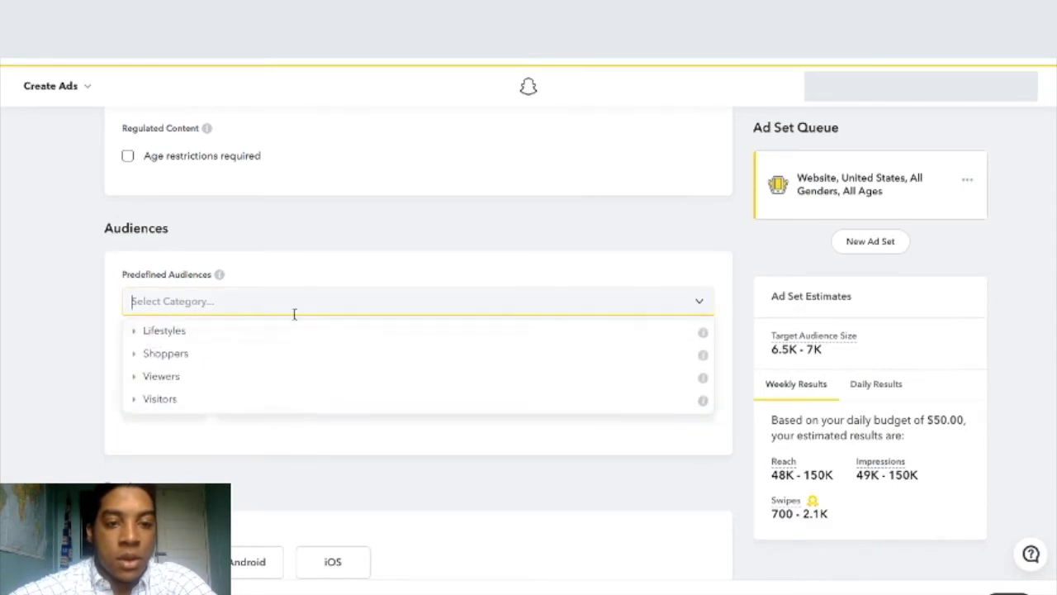
pyautogui.click(371, 333)
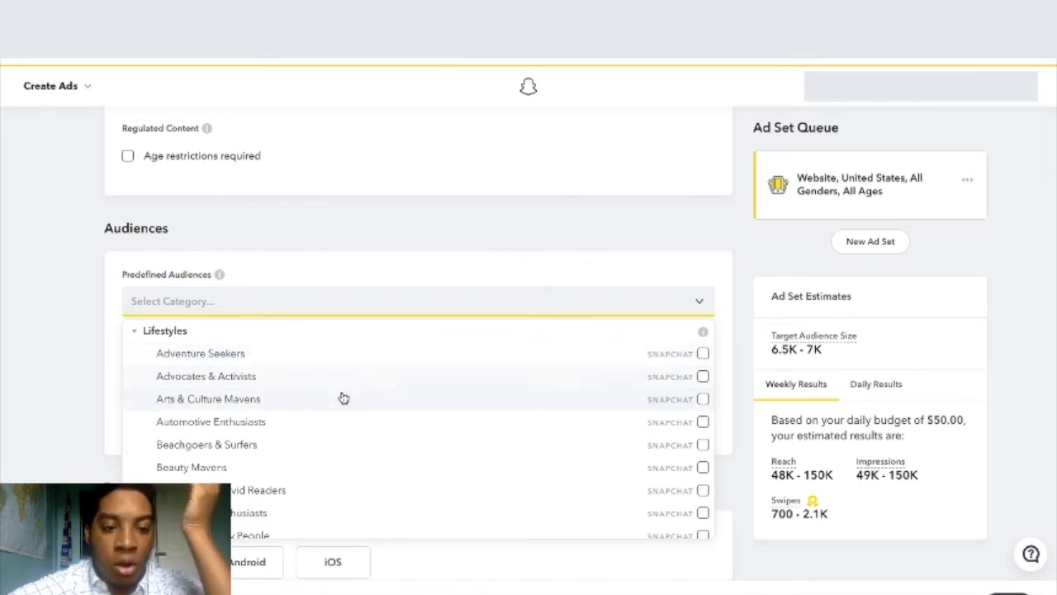
# - Under Lifestyles > Foodies, try the Energy Drink Consumers audience and replace it with Cooking Enthusiasts
pyautogui.scroll(-2, 349, 447)
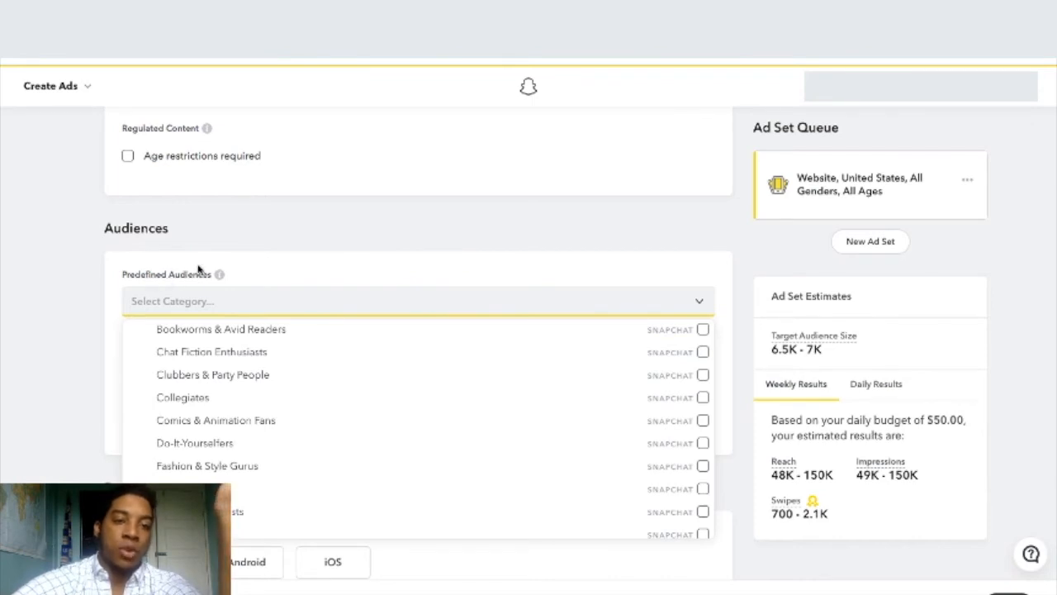
pyautogui.moveTo(219, 275)
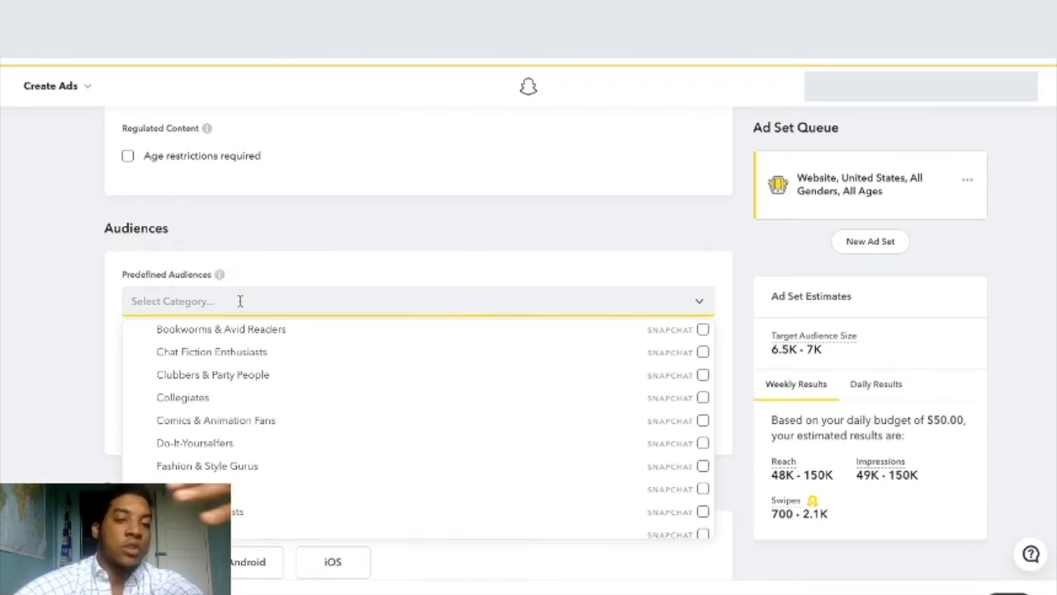
pyautogui.scroll(-1, 270, 404)
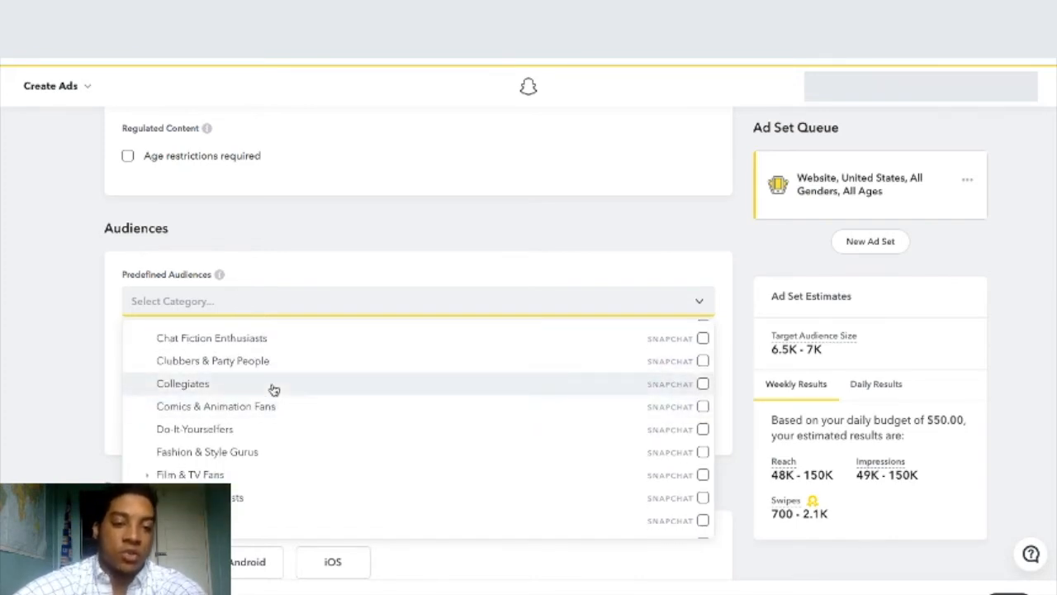
pyautogui.scroll(-5, 295, 439)
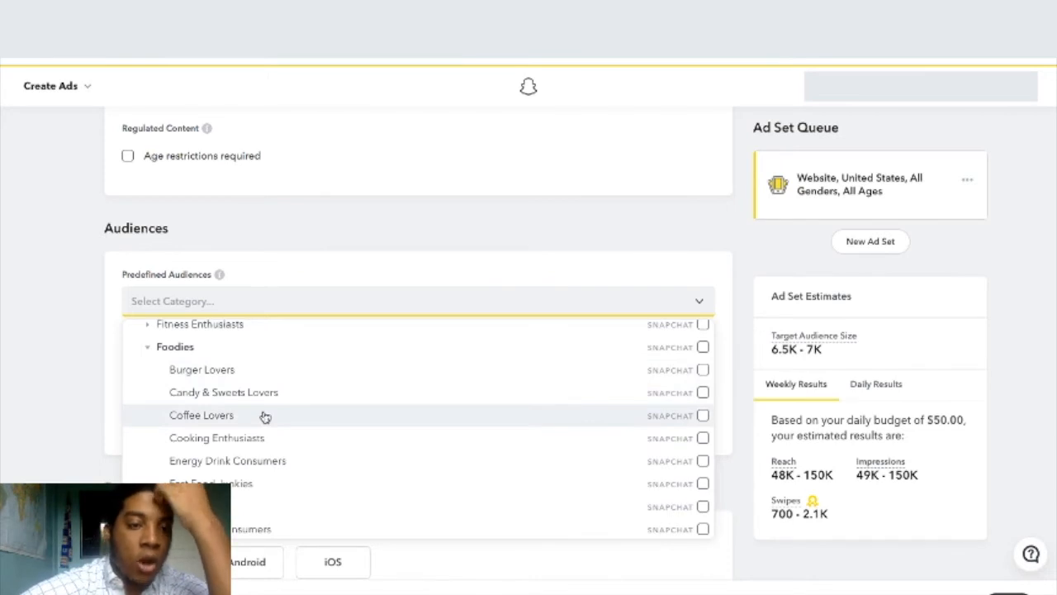
pyautogui.click(273, 462)
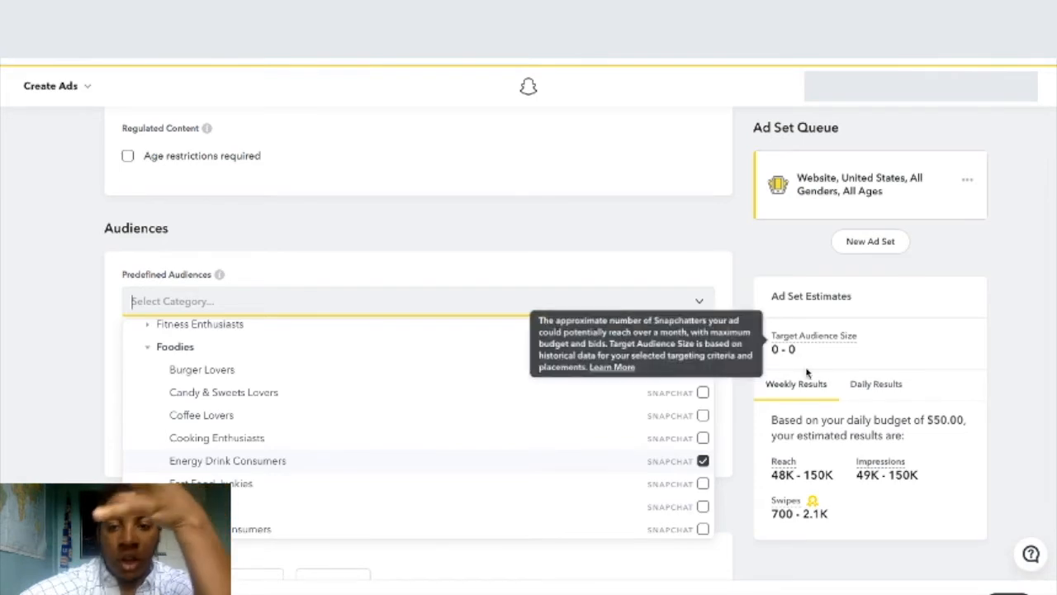
pyautogui.click(701, 463)
pyautogui.click(699, 437)
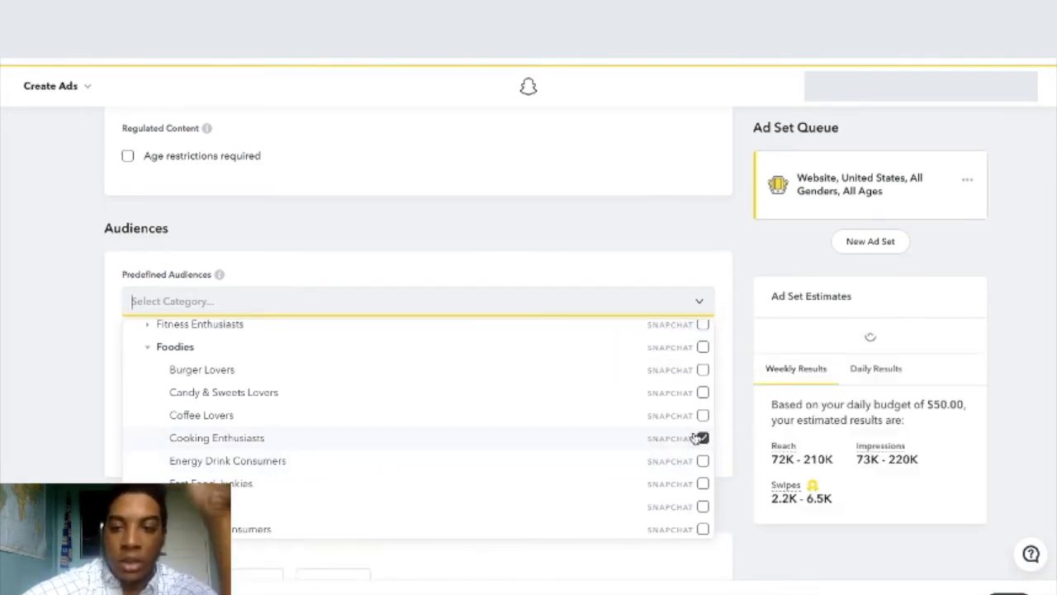
pyautogui.moveTo(786, 353)
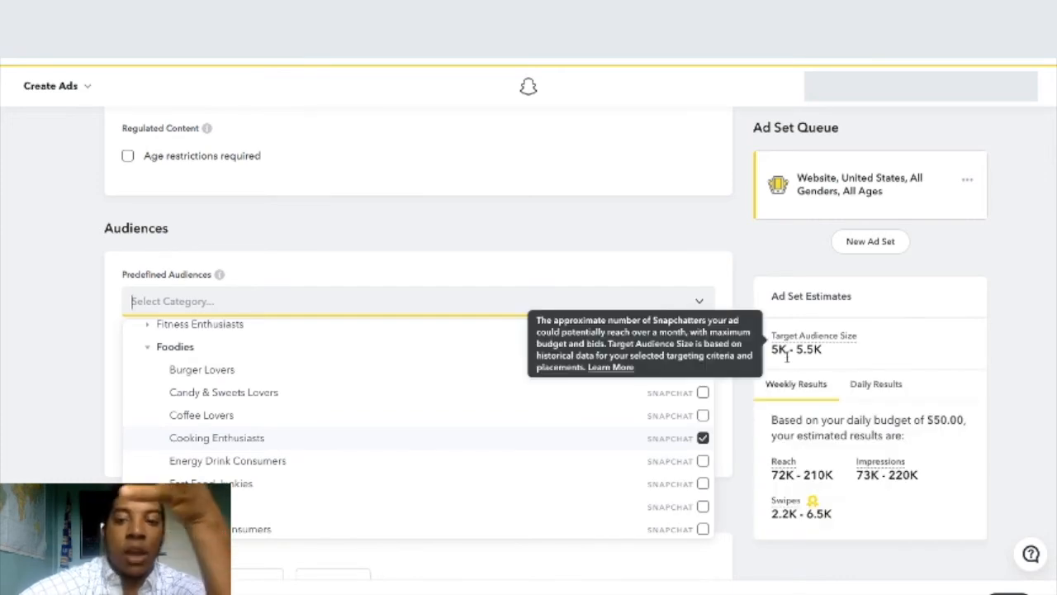
pyautogui.click(726, 458)
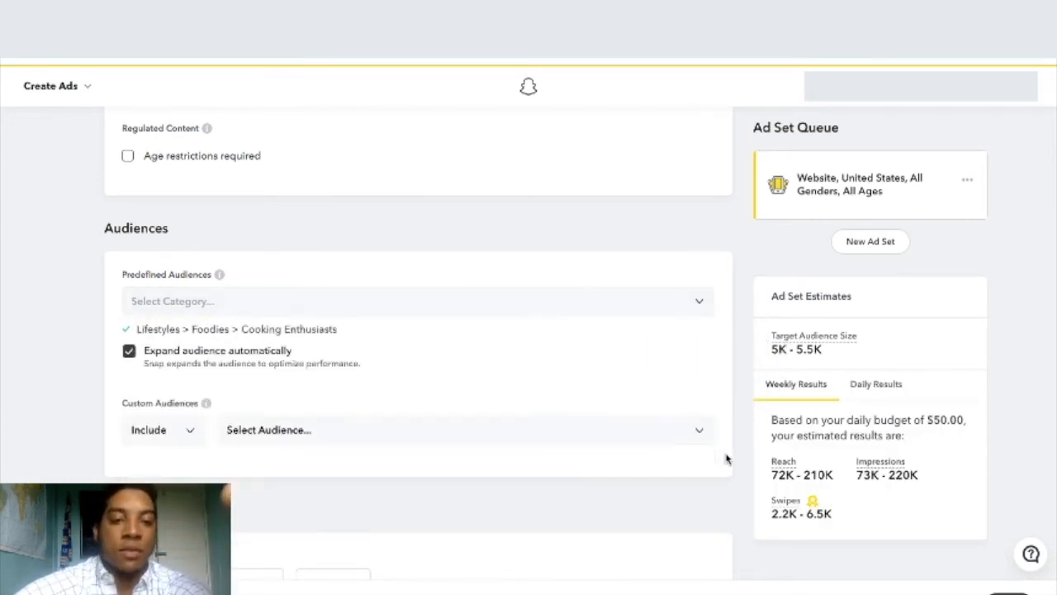
# - Review the lookalike, pixel and swipe-up audiences available as custom audiences, and close the list without choosing one
pyautogui.scroll(-1, 739, 477)
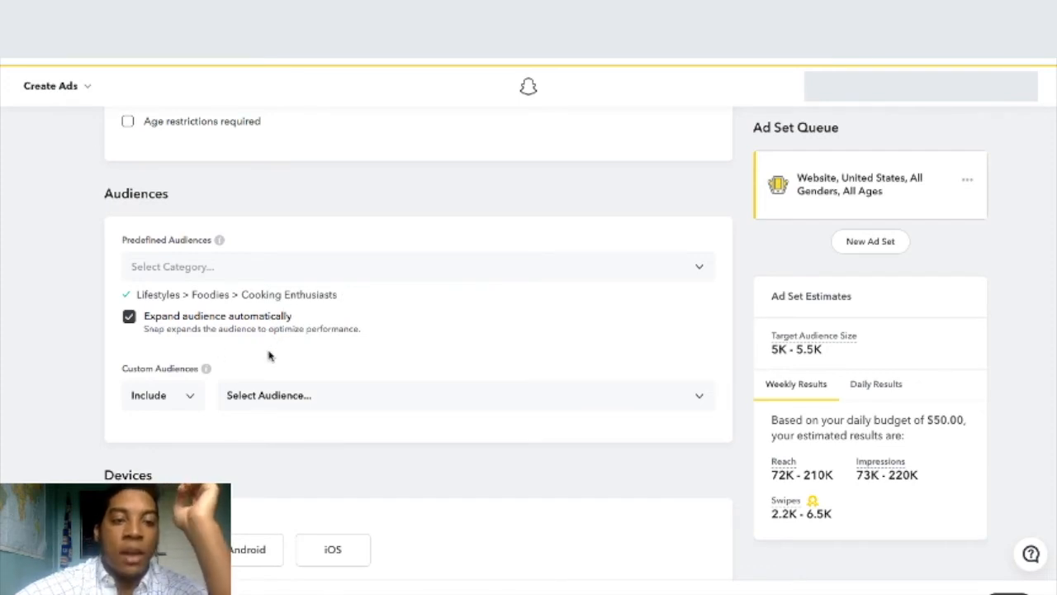
pyautogui.click(317, 400)
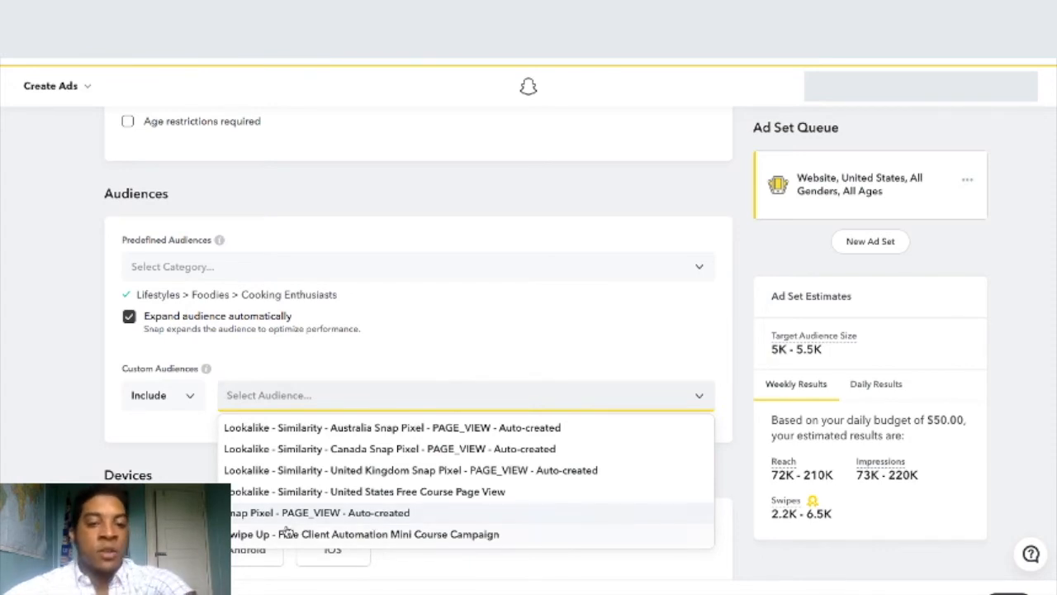
pyautogui.click(80, 395)
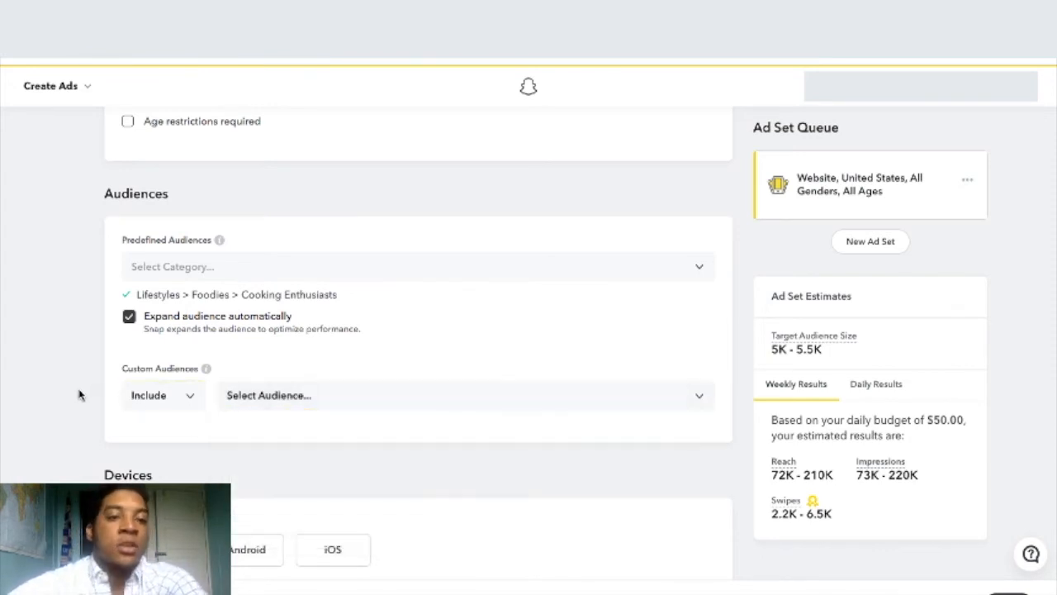
# - Review the operating system, device make, connection type and carrier options for device targeting without changing them
pyautogui.scroll(-3, 68, 405)
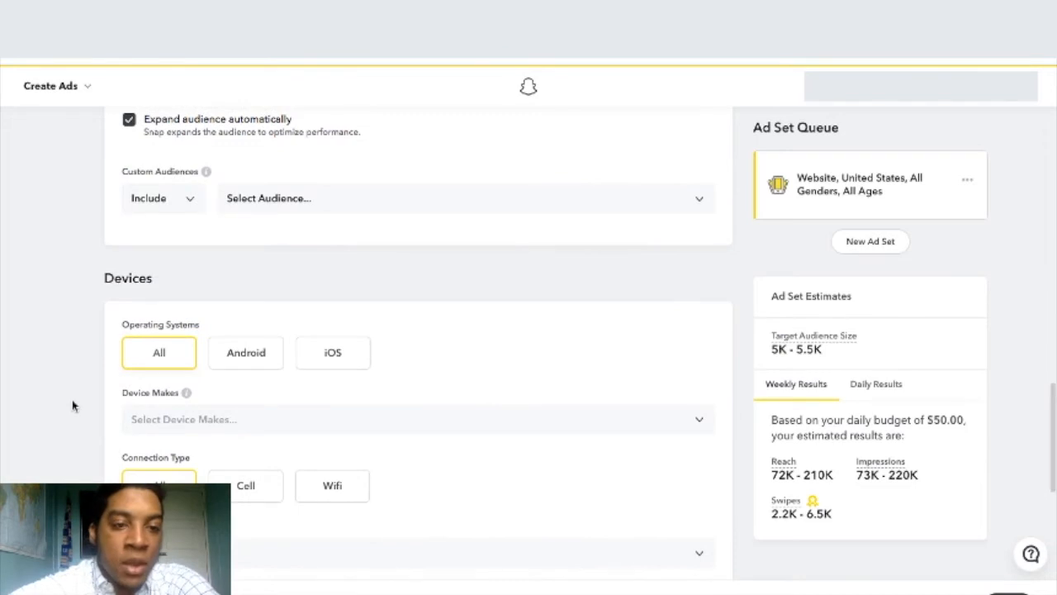
pyautogui.scroll(-1, 72, 405)
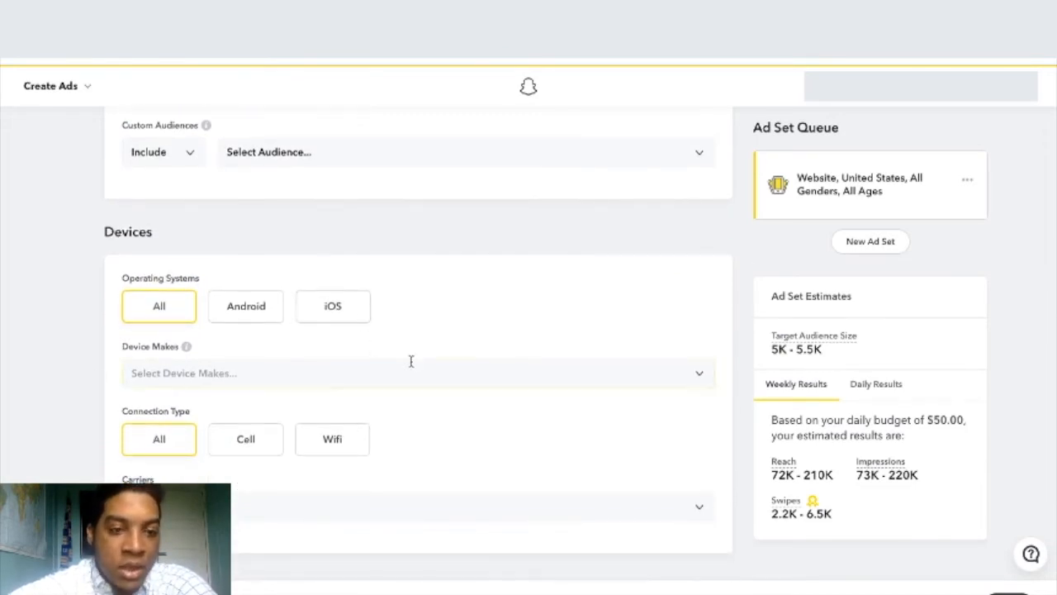
pyautogui.click(256, 370)
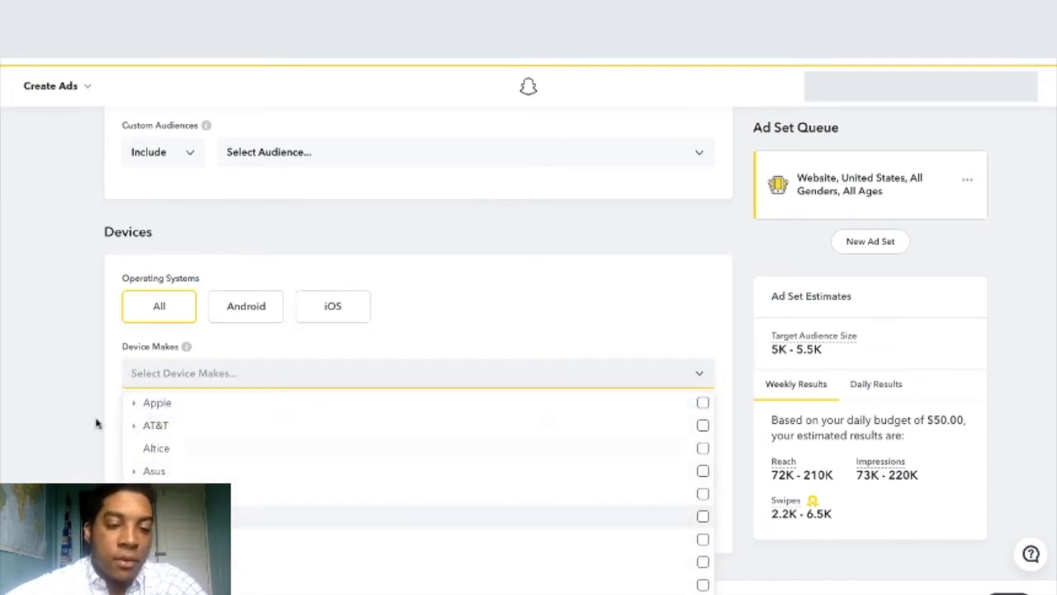
pyautogui.click(73, 452)
pyautogui.scroll(-3, 73, 450)
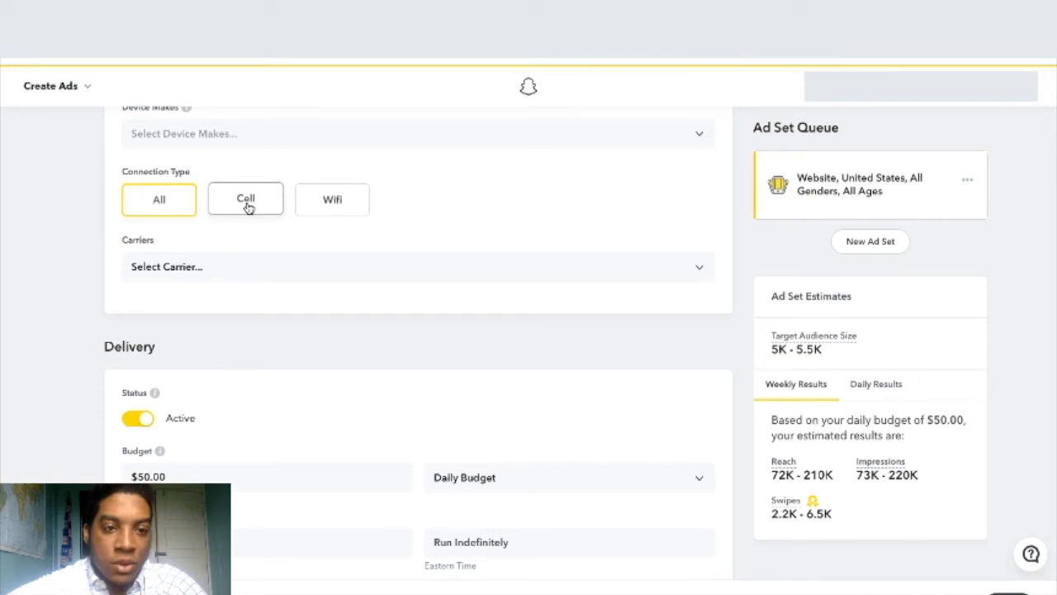
pyautogui.click(373, 267)
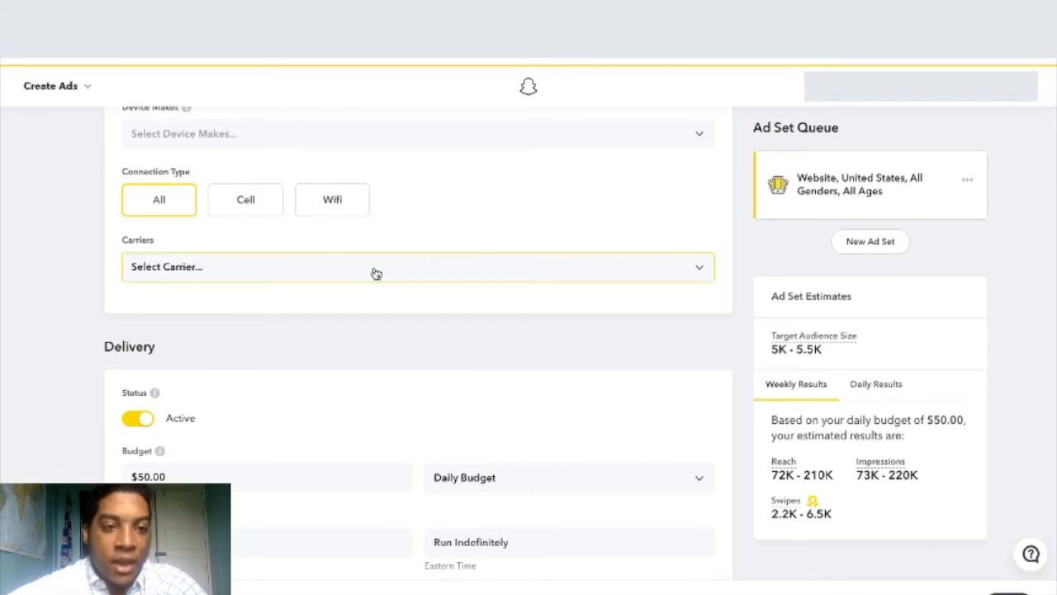
pyautogui.click(68, 269)
# - Set the ad set's daily budget to $5.00 in the delivery settings
pyautogui.scroll(-3, 73, 269)
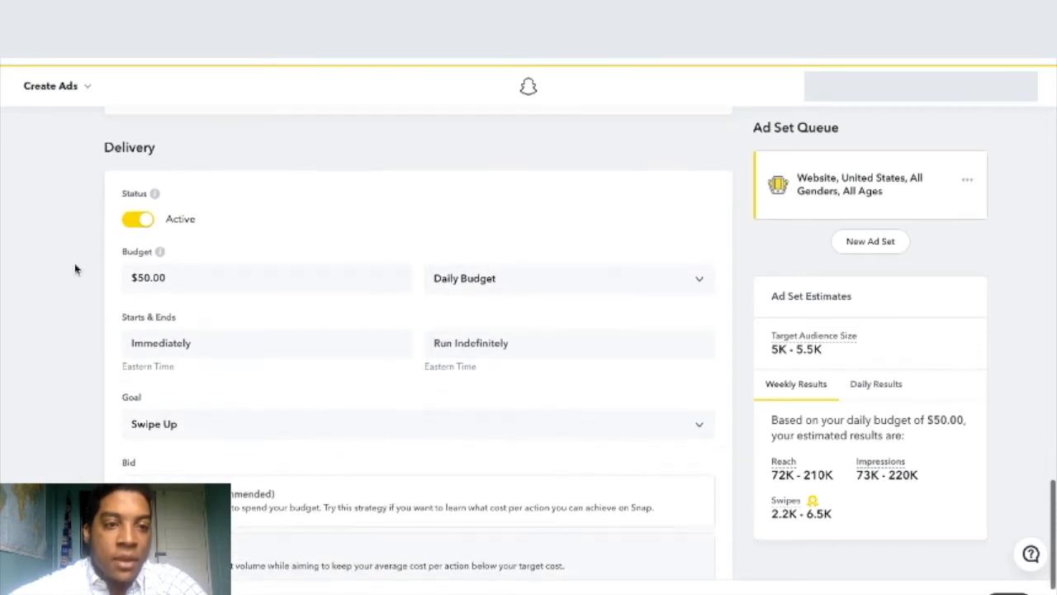
pyautogui.scroll(-1, 75, 269)
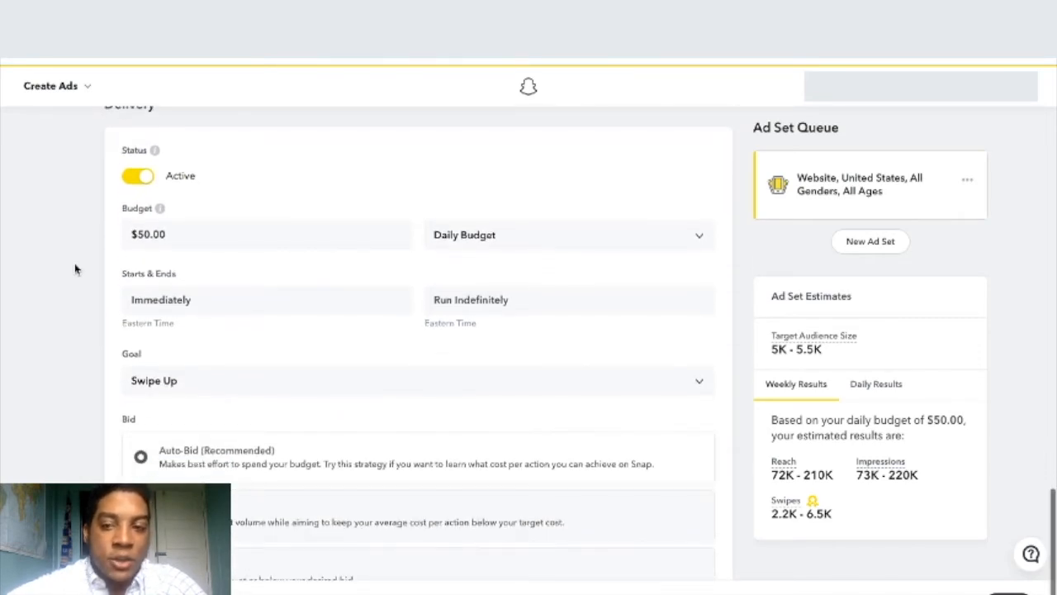
pyautogui.click(164, 234)
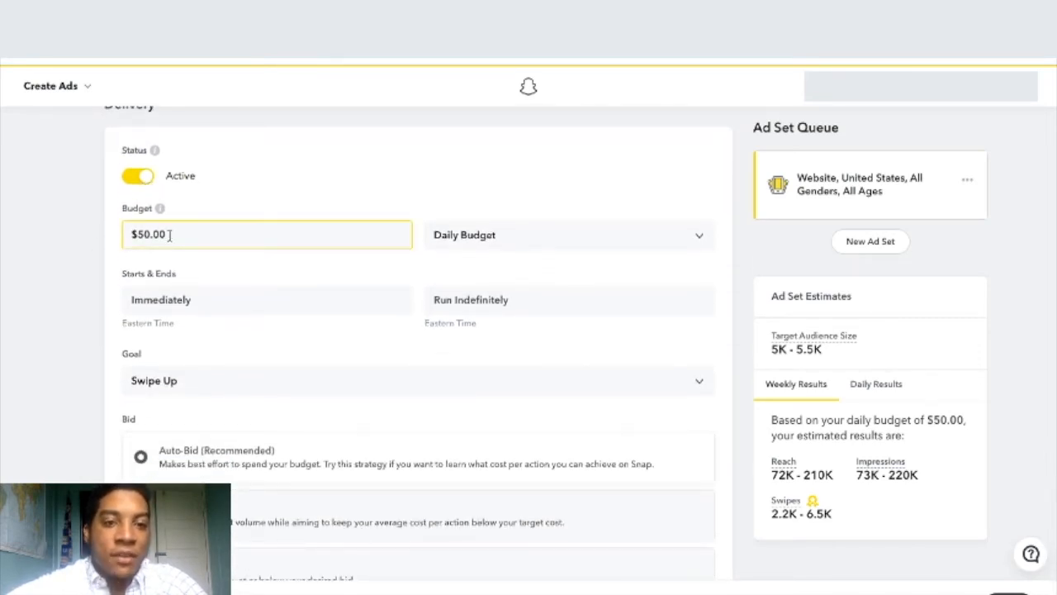
pyautogui.click(142, 236)
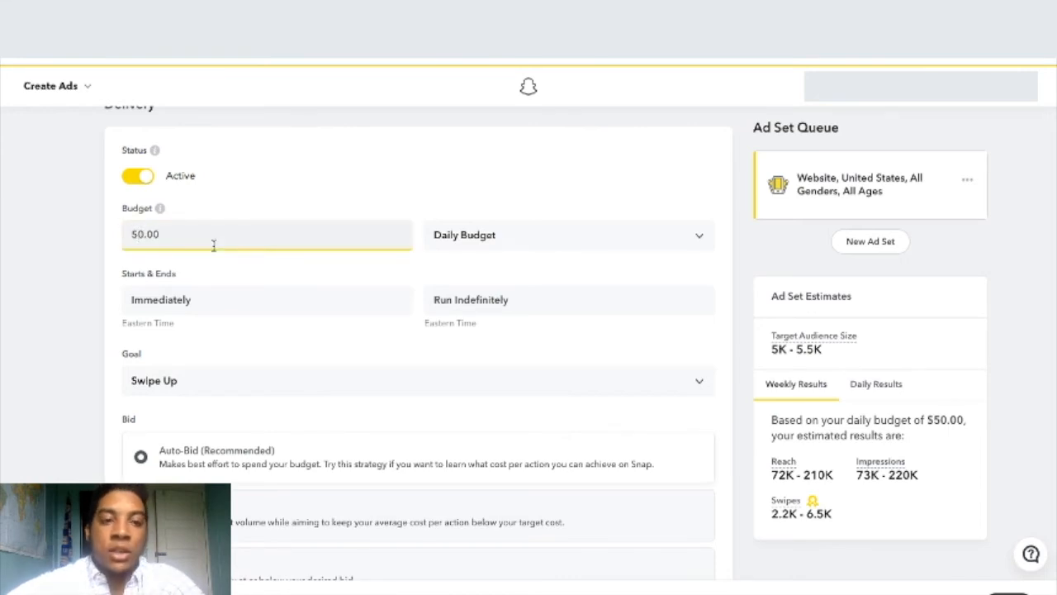
pyautogui.moveTo(158, 211)
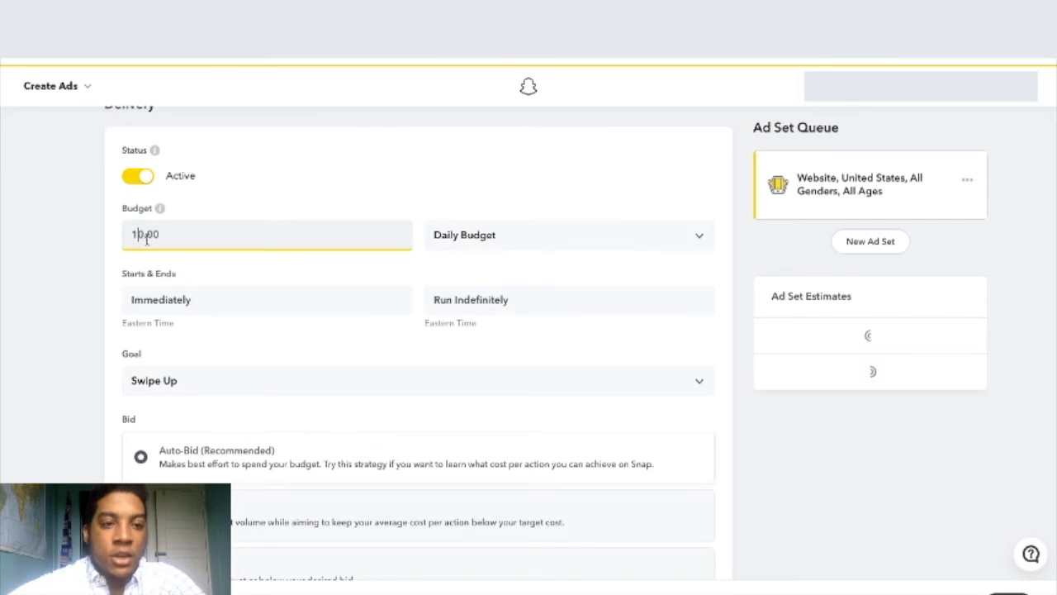
pyautogui.press('BackSpace')
pyautogui.press('BackSpace')
pyautogui.write('5')
pyautogui.click(77, 261)
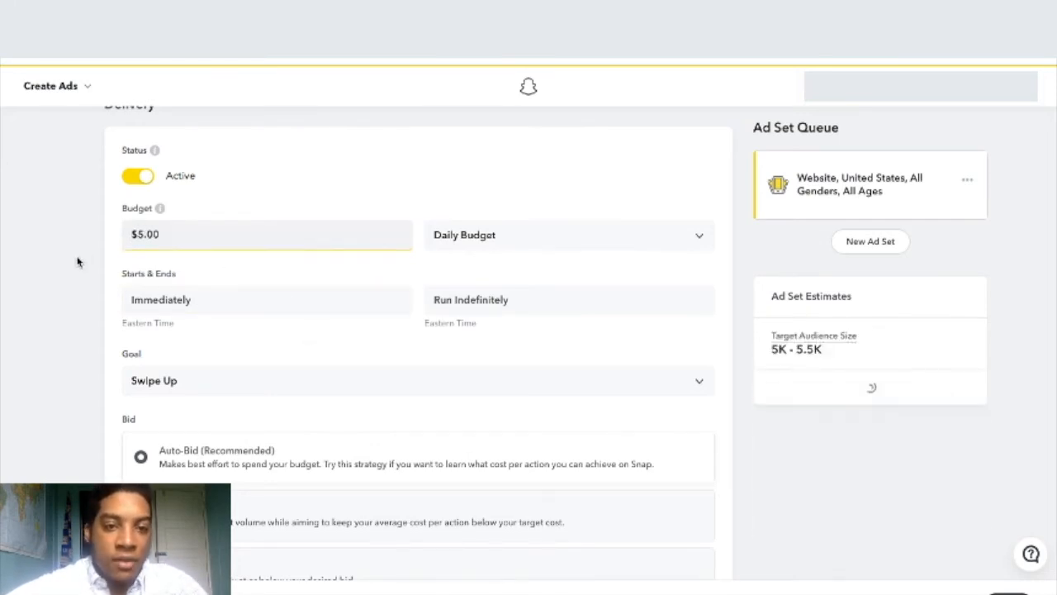
# - Try lowering the ad set's daily budget to $4.00 to test the minimum spend
pyautogui.click(142, 236)
pyautogui.press('BackSpace')
pyautogui.write('4')
pyautogui.click(52, 236)
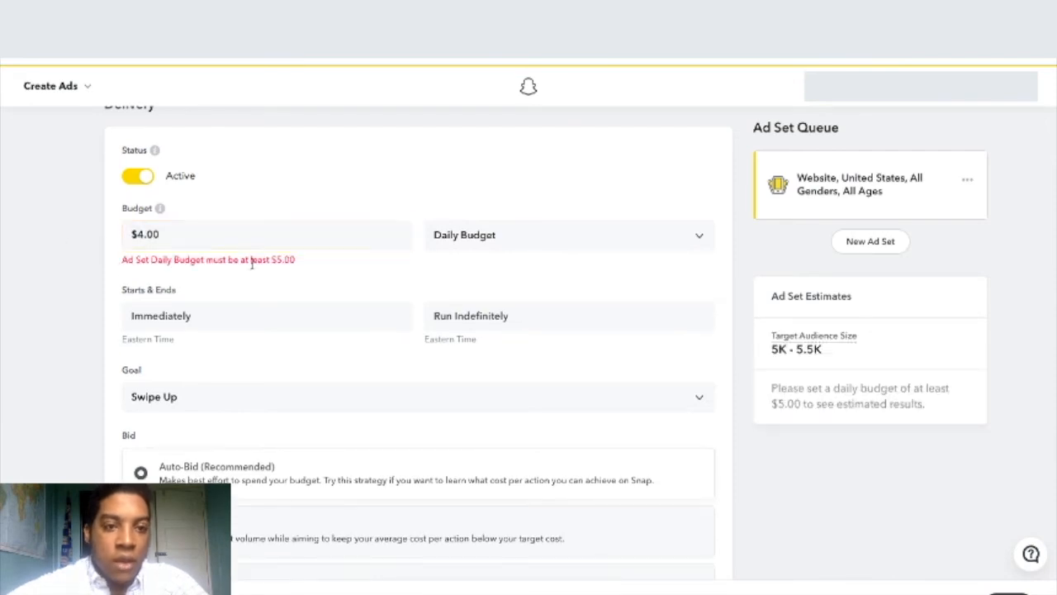
# - Return the ad set's daily budget to $5.00
pyautogui.click(139, 234)
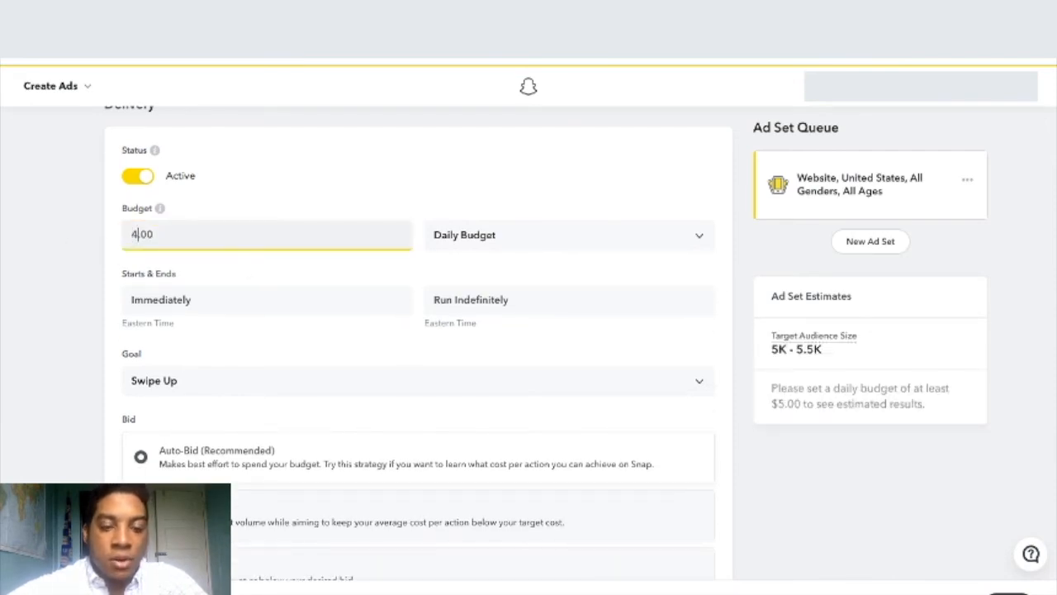
pyautogui.write('5')
pyautogui.press('BackSpace')
pyautogui.write('5')
pyautogui.click(81, 272)
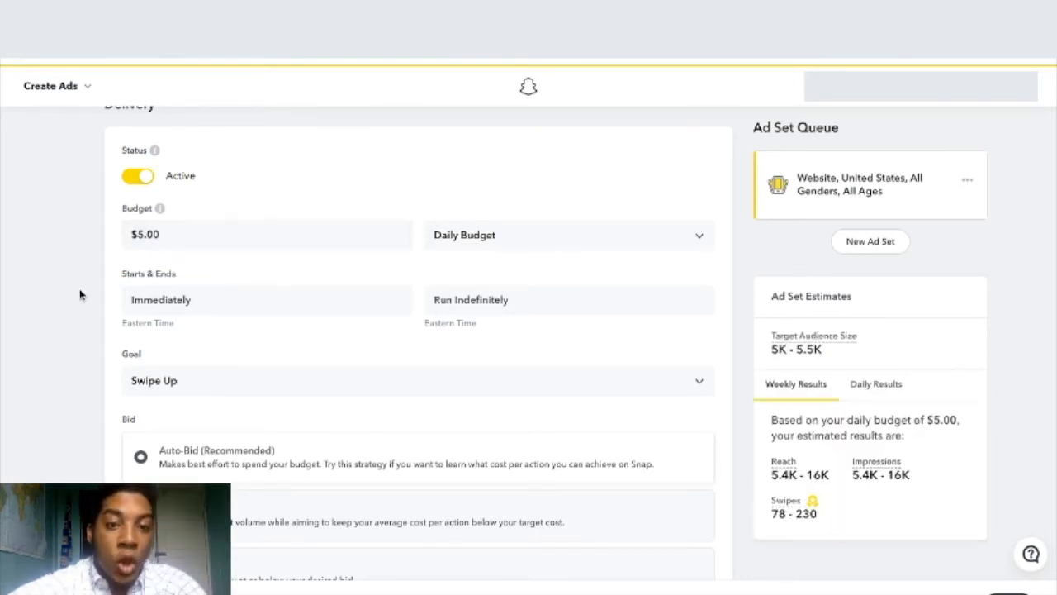
# - Review the ad set's budget type, start and end schedule, and available optimization goals without changing them
pyautogui.scroll(-3, 81, 295)
pyautogui.scroll(2, 80, 295)
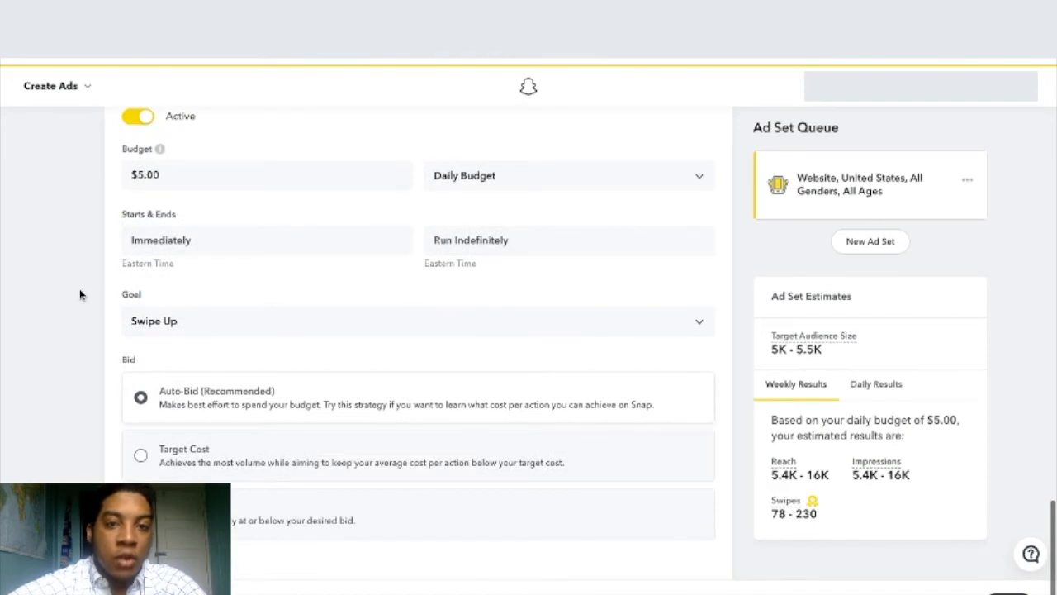
pyautogui.click(553, 183)
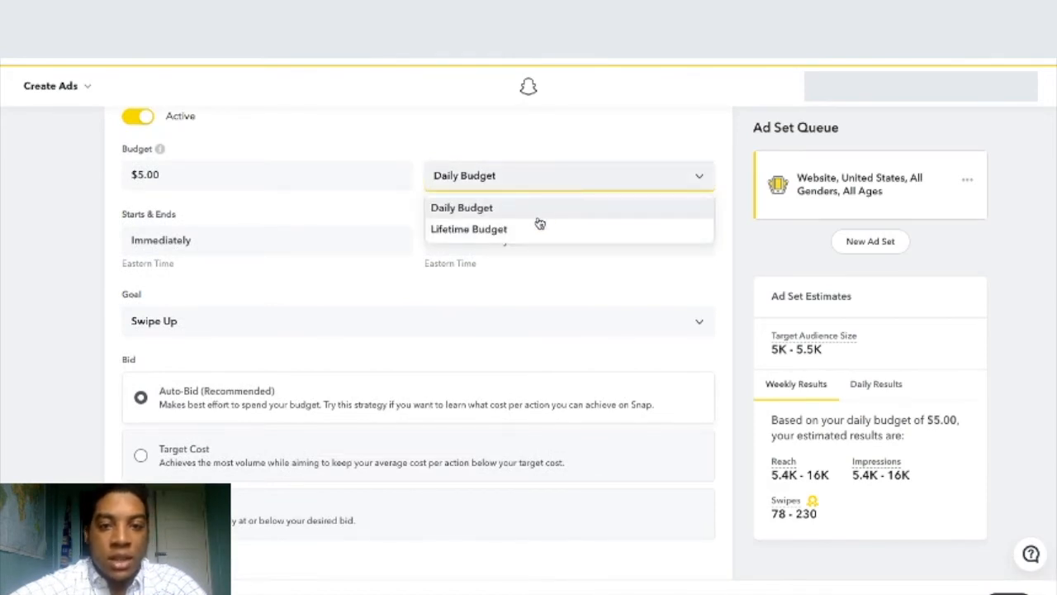
pyautogui.click(157, 228)
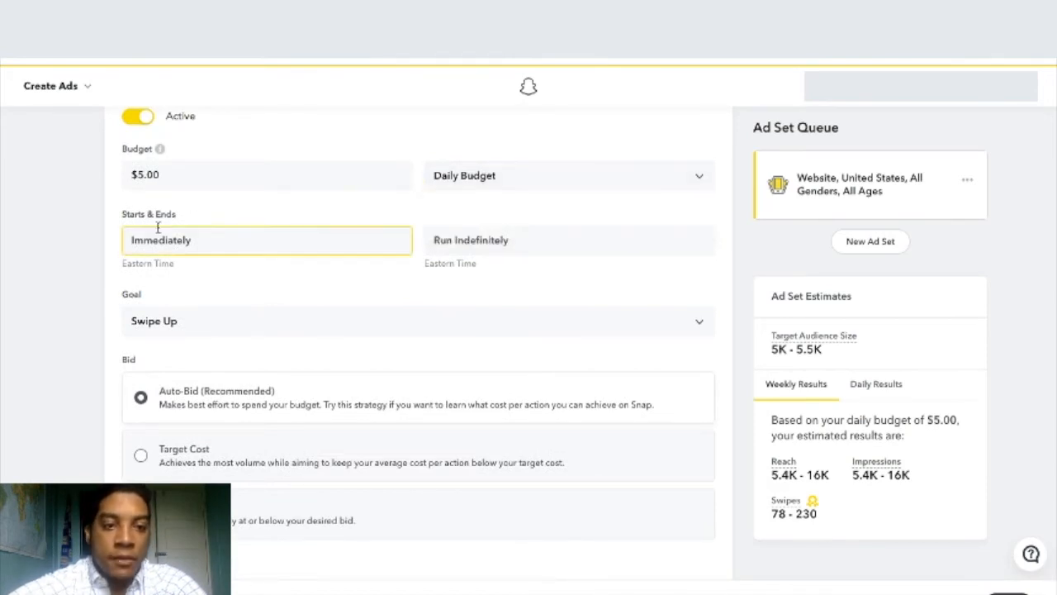
pyautogui.click(521, 243)
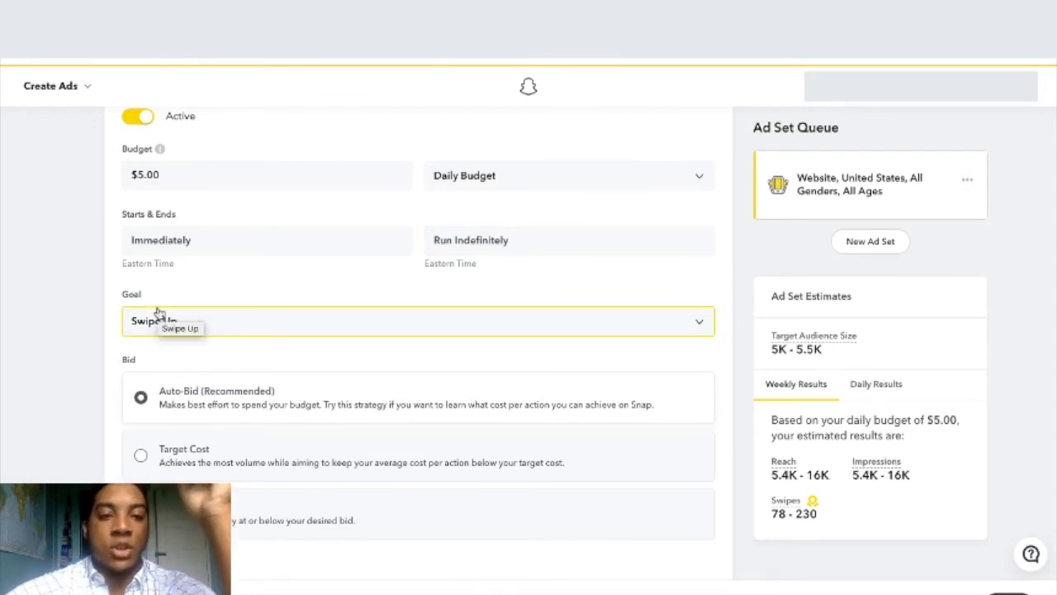
pyautogui.click(369, 334)
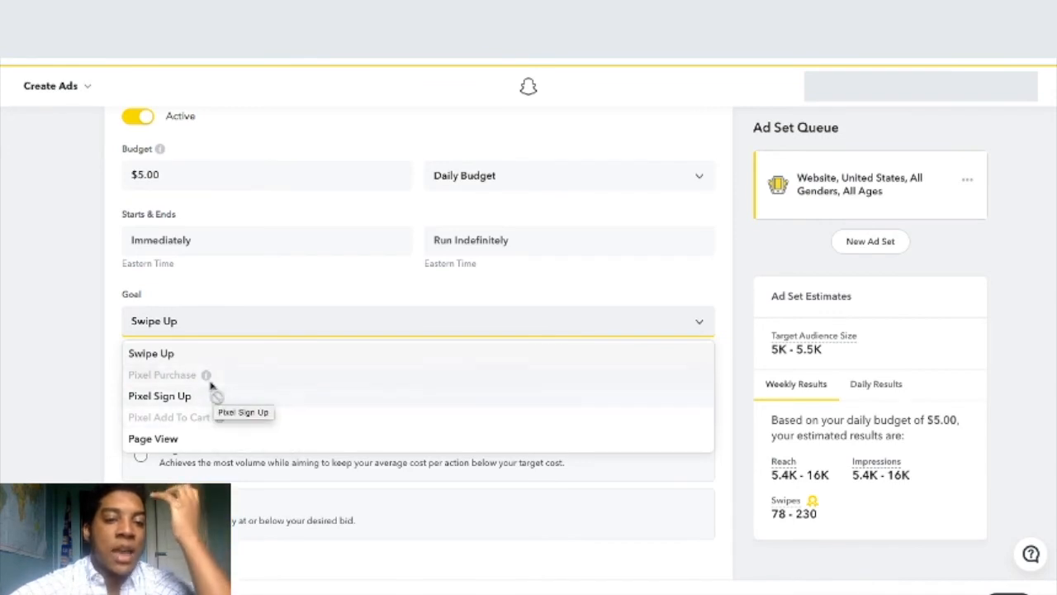
pyautogui.moveTo(206, 375)
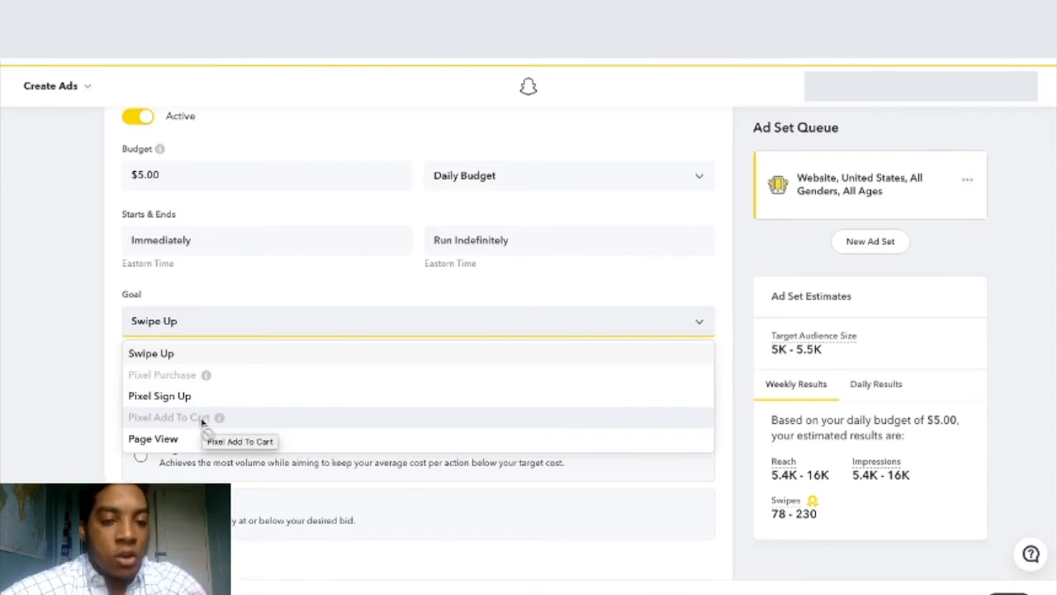
pyautogui.click(92, 385)
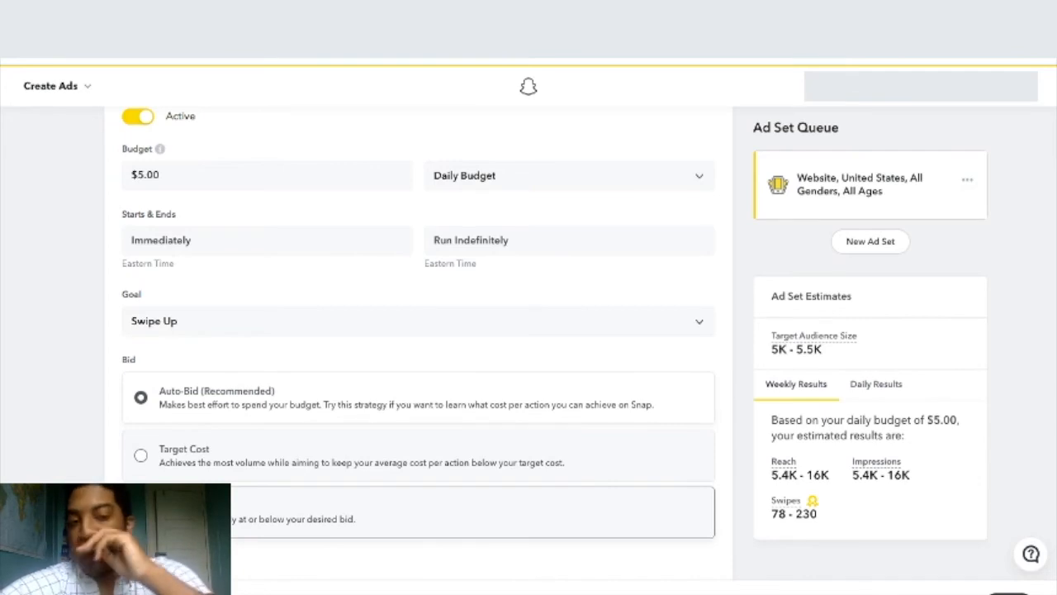
# - Set the ad set's goal to Pixel Sign Up with a Target Cost bid of $5.00 per signup
pyautogui.click(266, 322)
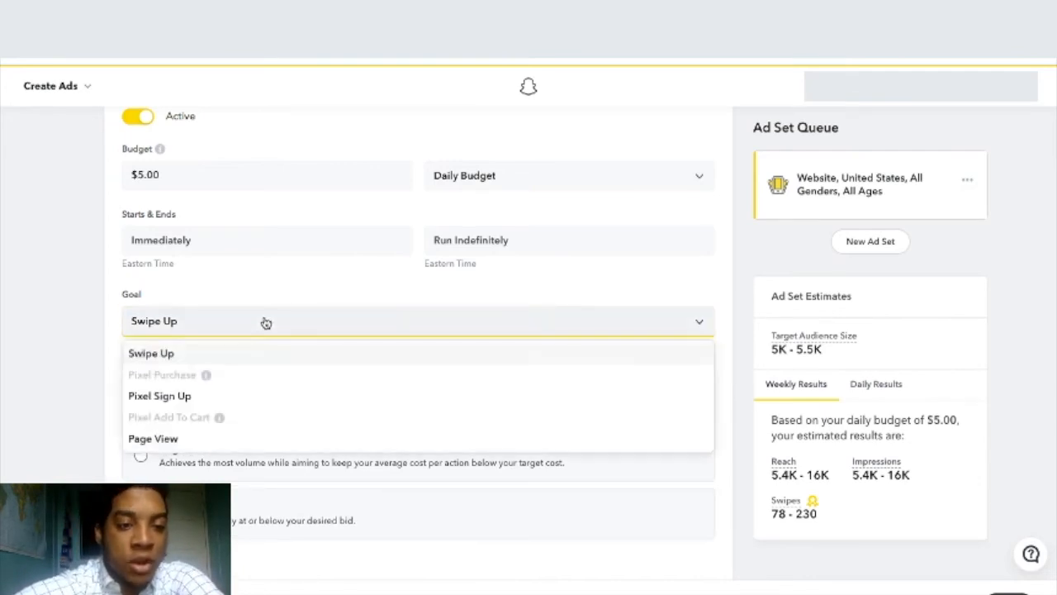
pyautogui.click(214, 397)
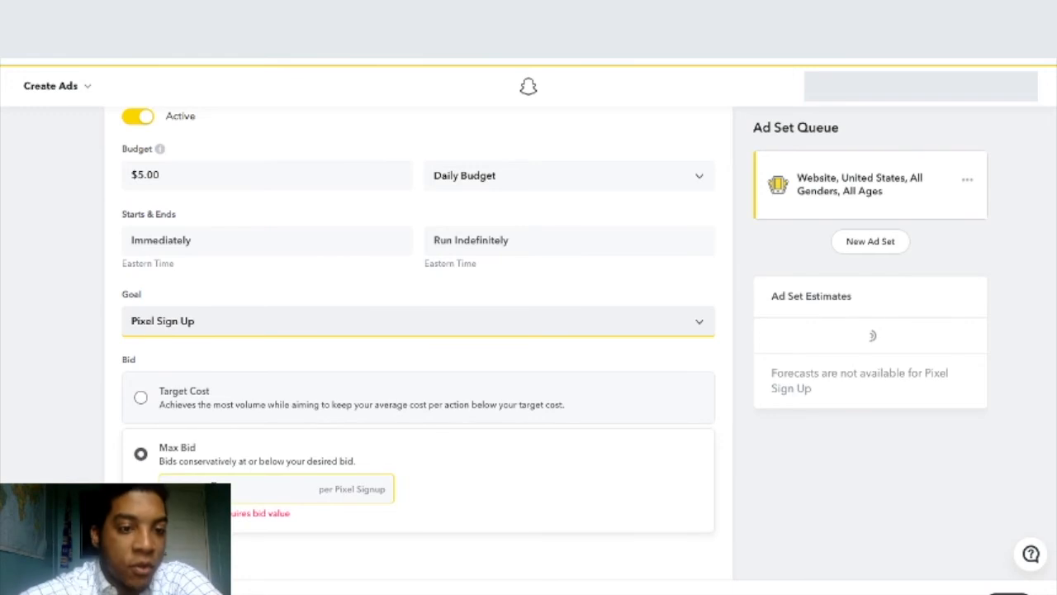
pyautogui.click(140, 396)
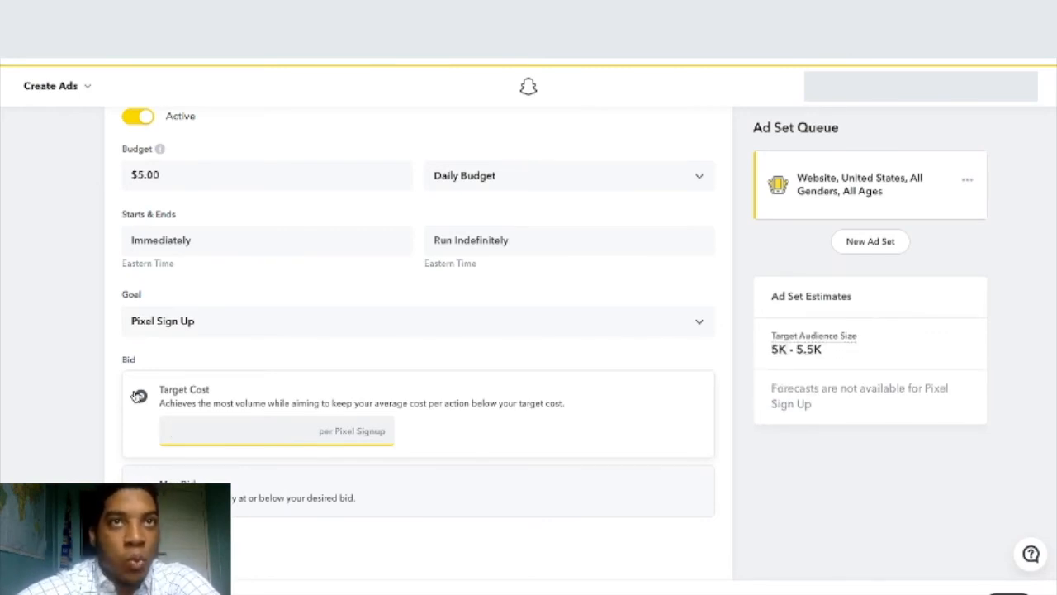
pyautogui.write('5')
pyautogui.click(119, 445)
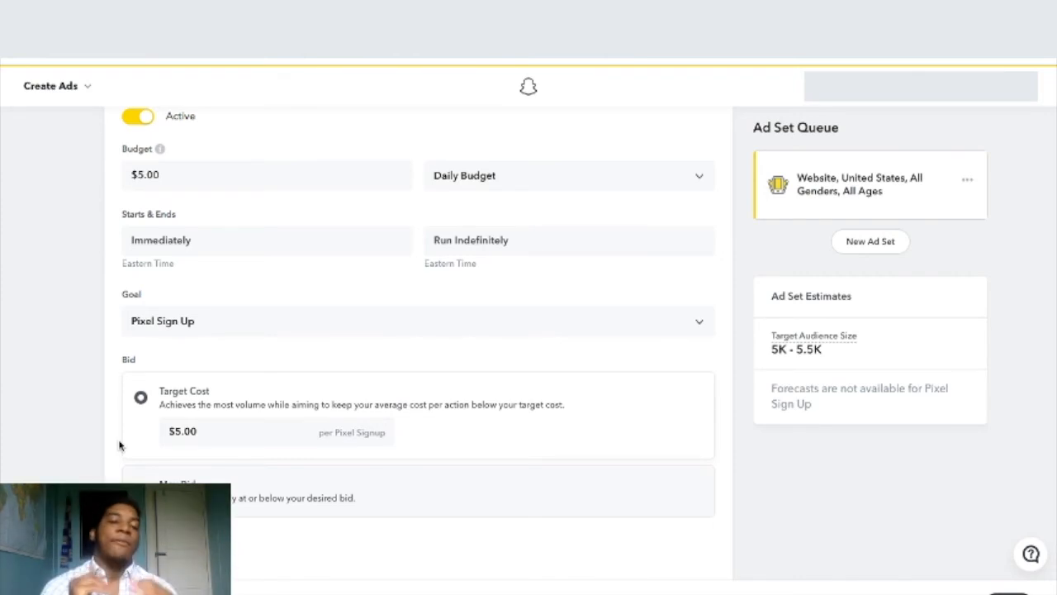
# - Try the Max Bid strategy as a comparison and return to the Target Cost bid
pyautogui.click(165, 496)
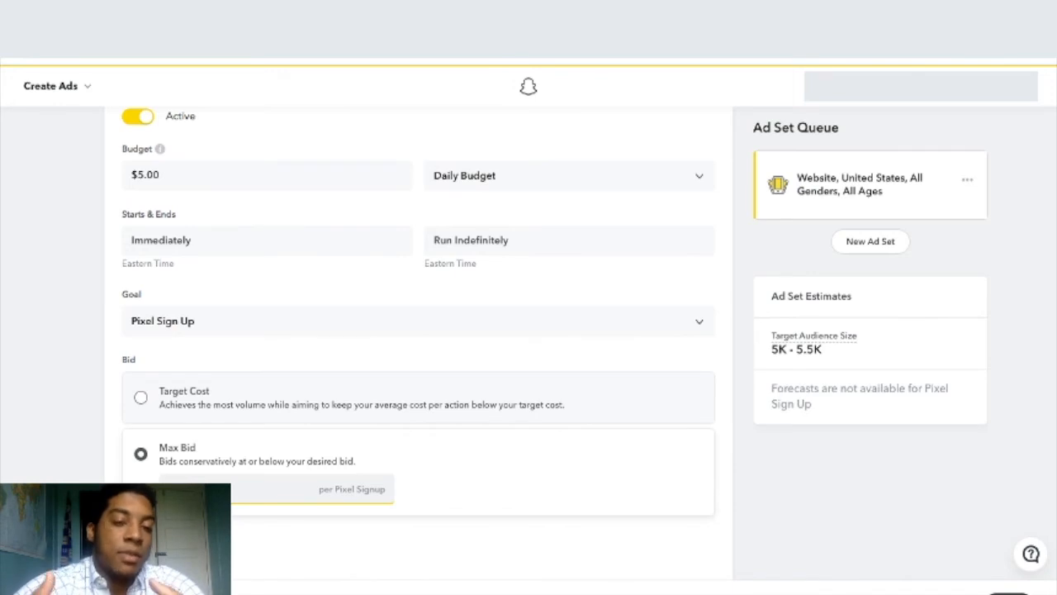
pyautogui.click(140, 398)
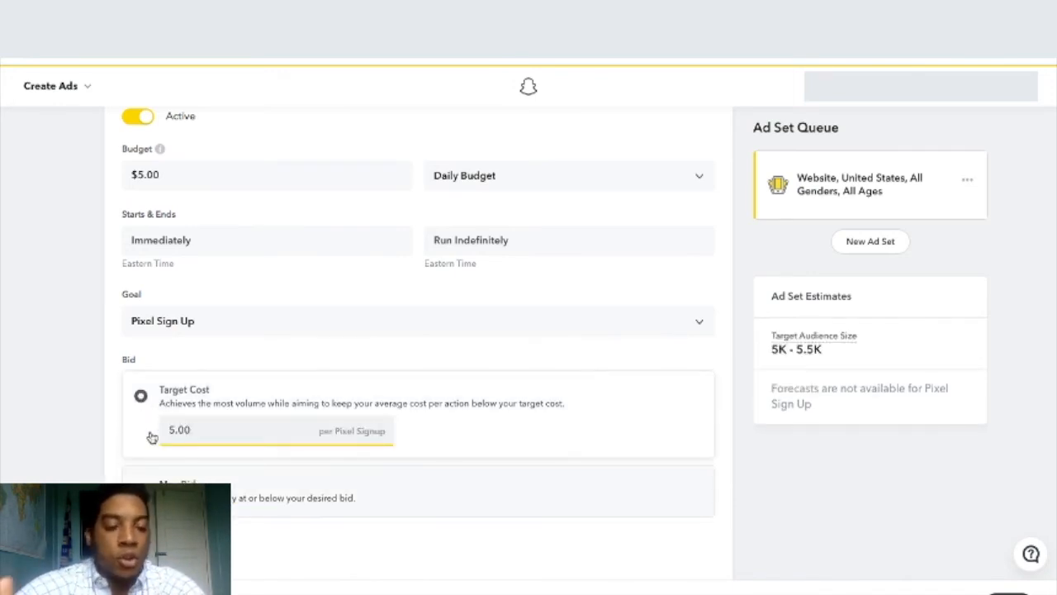
pyautogui.click(142, 491)
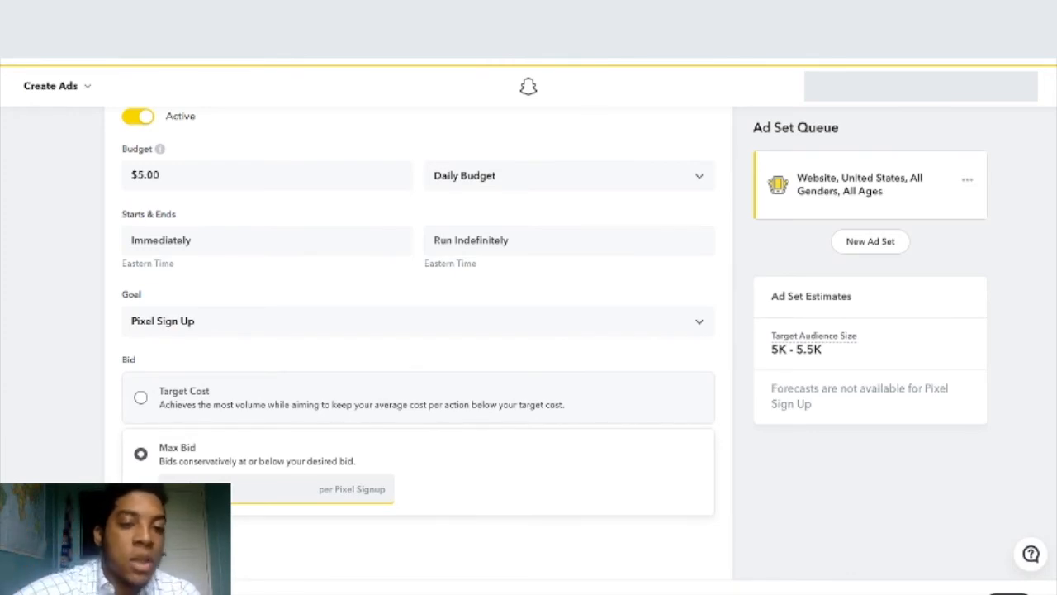
pyautogui.click(144, 402)
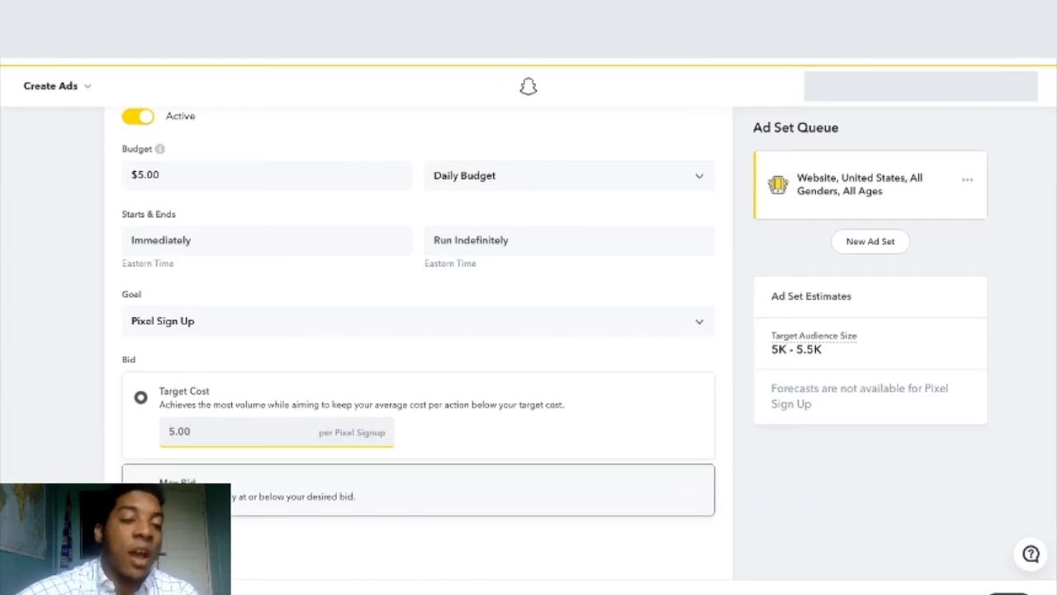
pyautogui.click(147, 483)
pyautogui.click(212, 415)
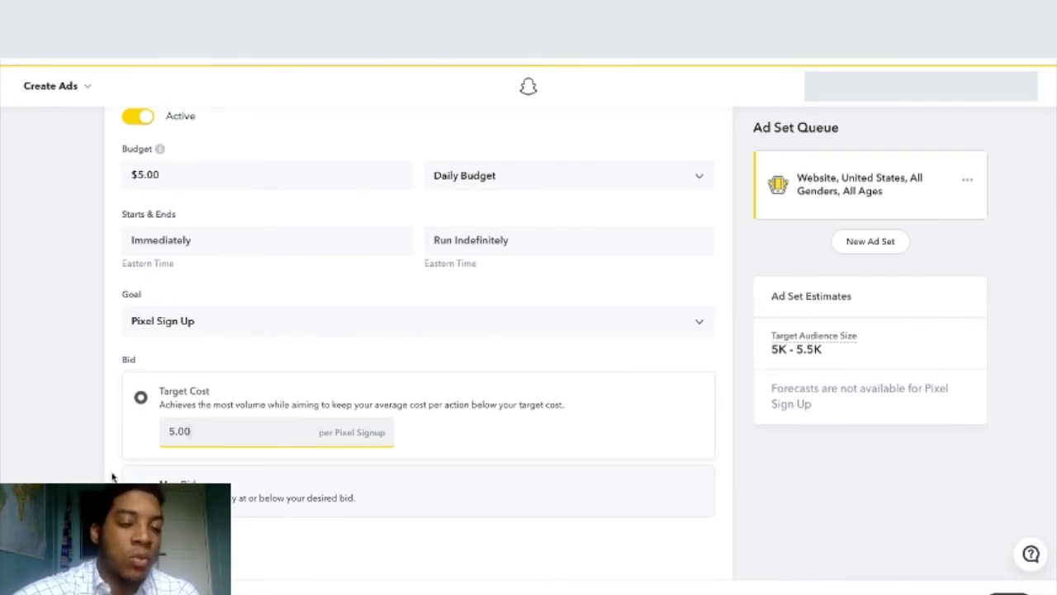
# - Check the target audience size estimate, add a second ad set to the queue and look over its locations and demographics
pyautogui.scroll(-1, 124, 487)
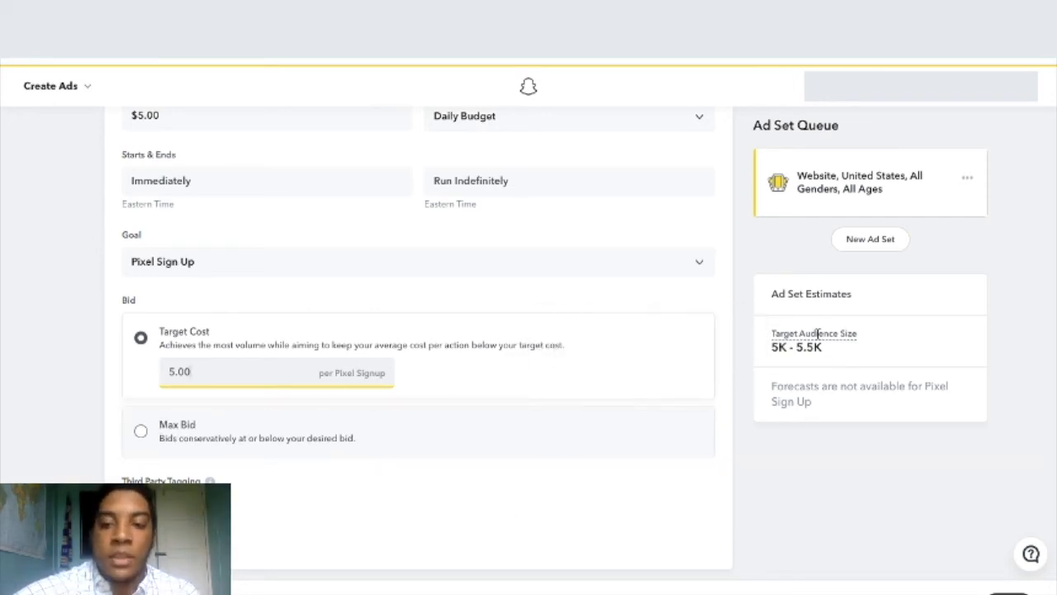
pyautogui.moveTo(798, 334)
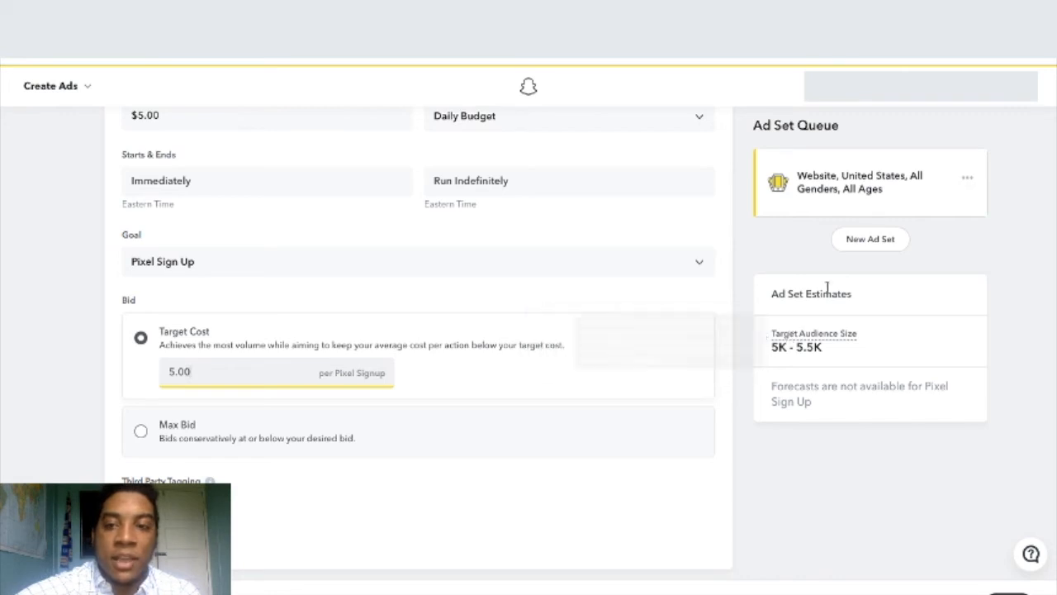
pyautogui.click(855, 249)
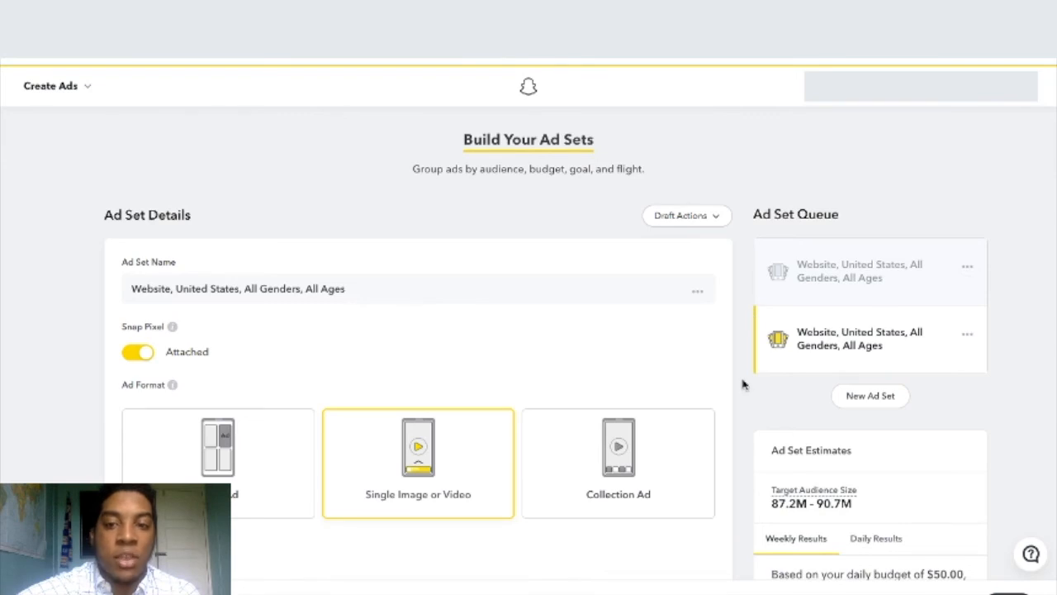
pyautogui.scroll(-6, 746, 419)
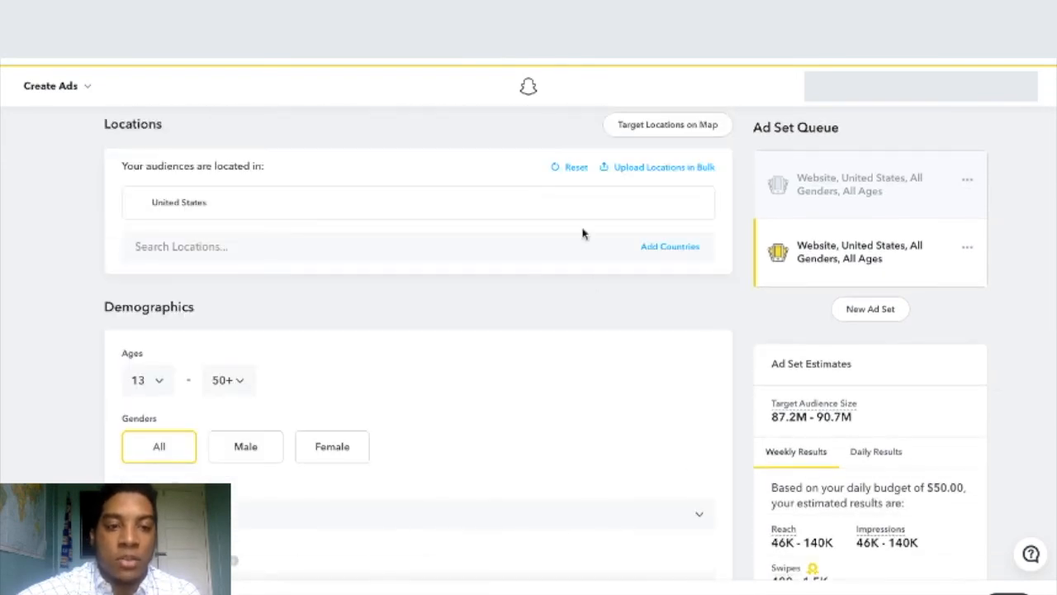
pyautogui.scroll(-2, 484, 342)
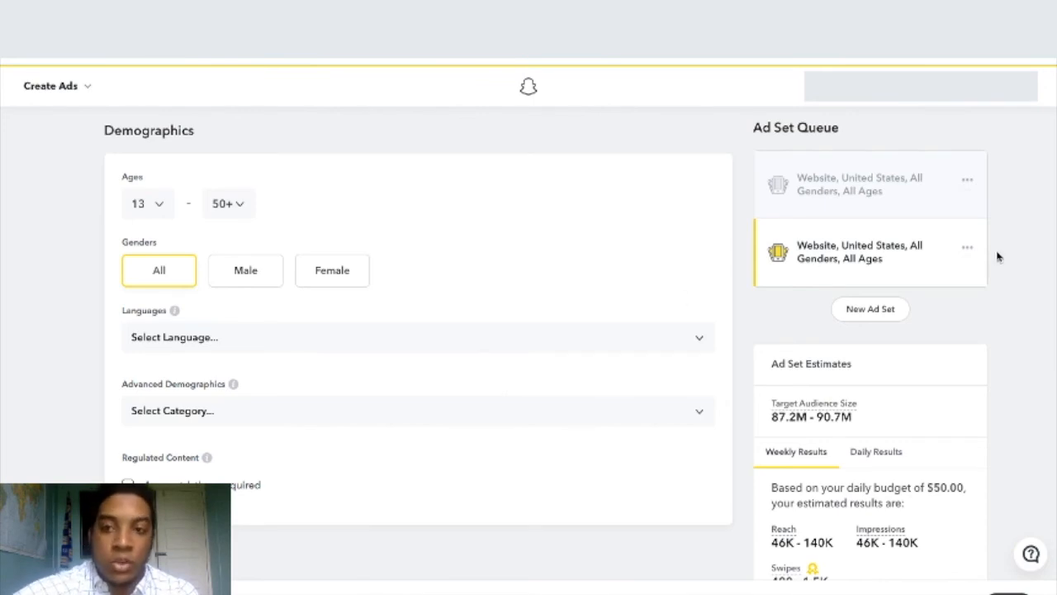
# - Remove the second ad set from the queue and glance at the draft actions
pyautogui.click(967, 251)
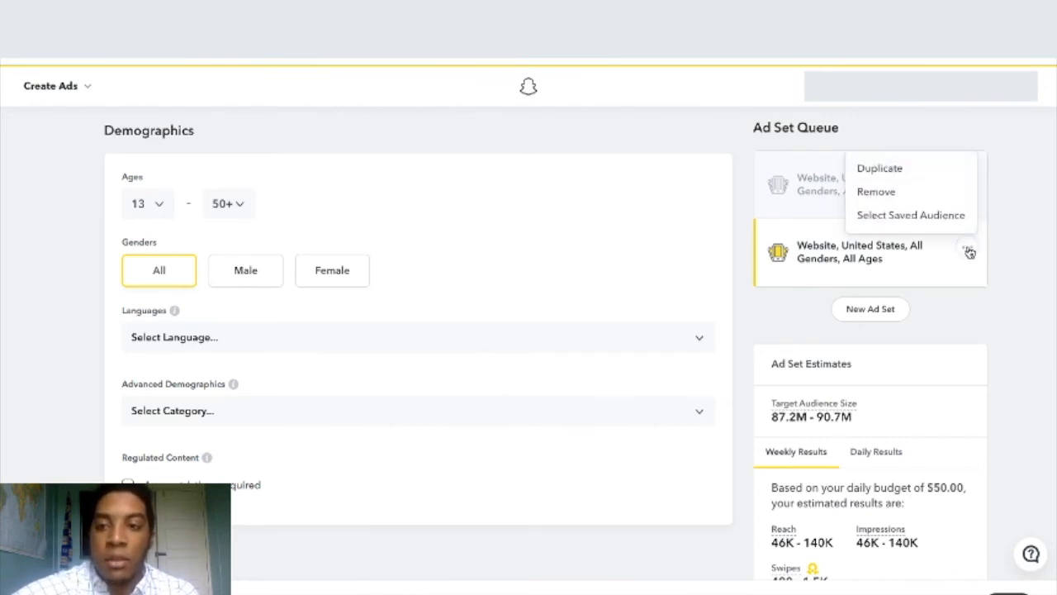
pyautogui.click(892, 194)
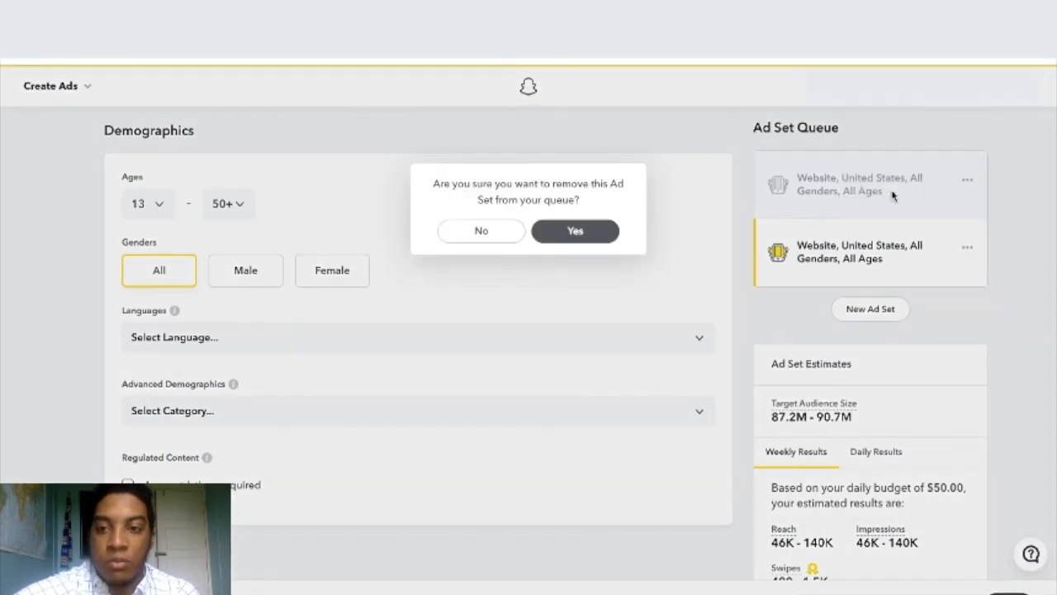
pyautogui.click(576, 233)
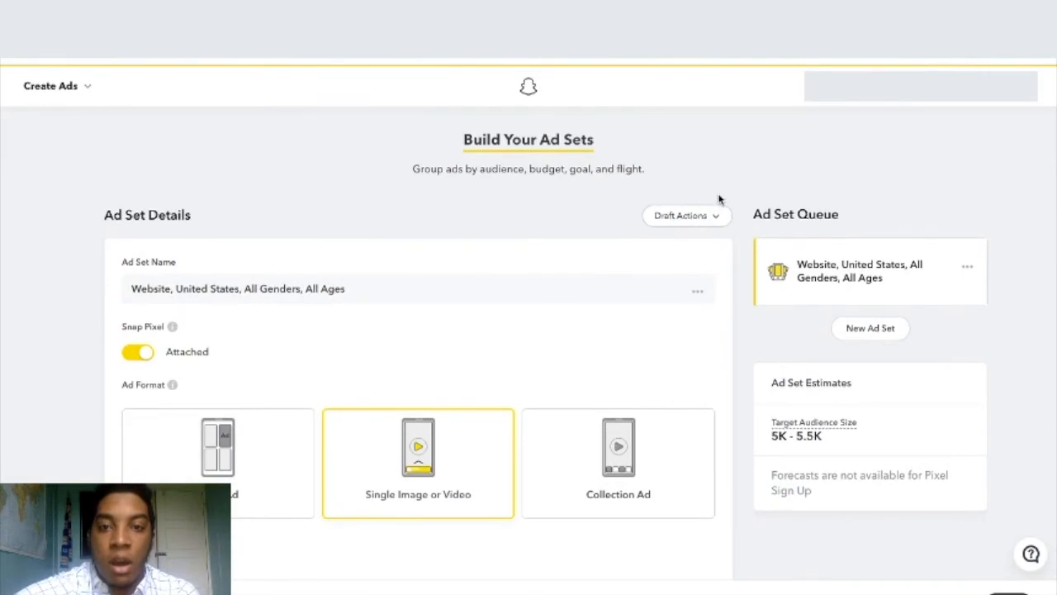
pyautogui.click(718, 220)
pyautogui.click(718, 219)
# - Add a new ad set to the queue and check its saved audience choices without selecting one
pyautogui.click(868, 328)
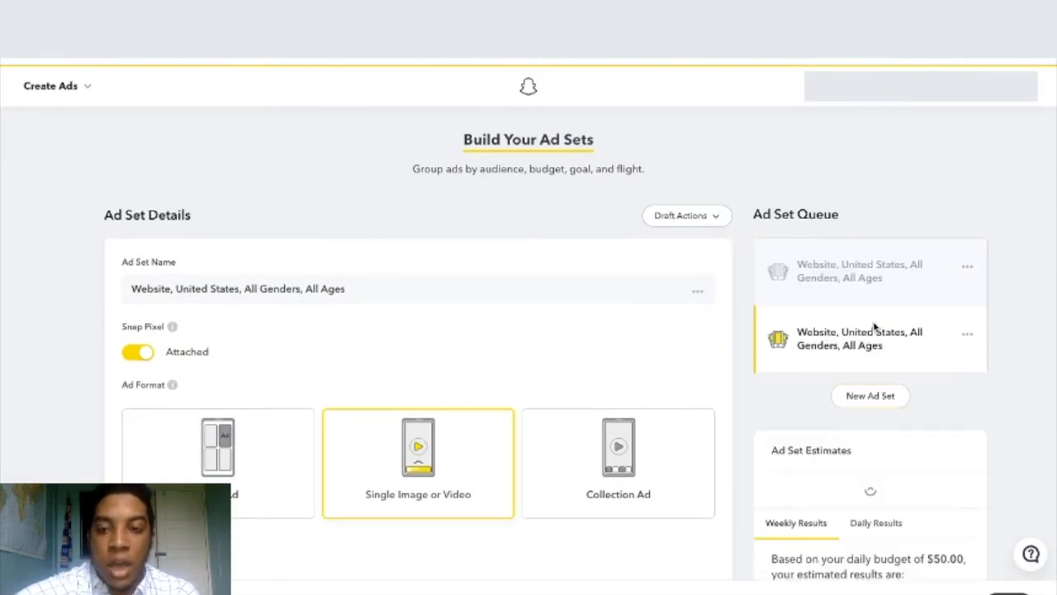
pyautogui.click(966, 334)
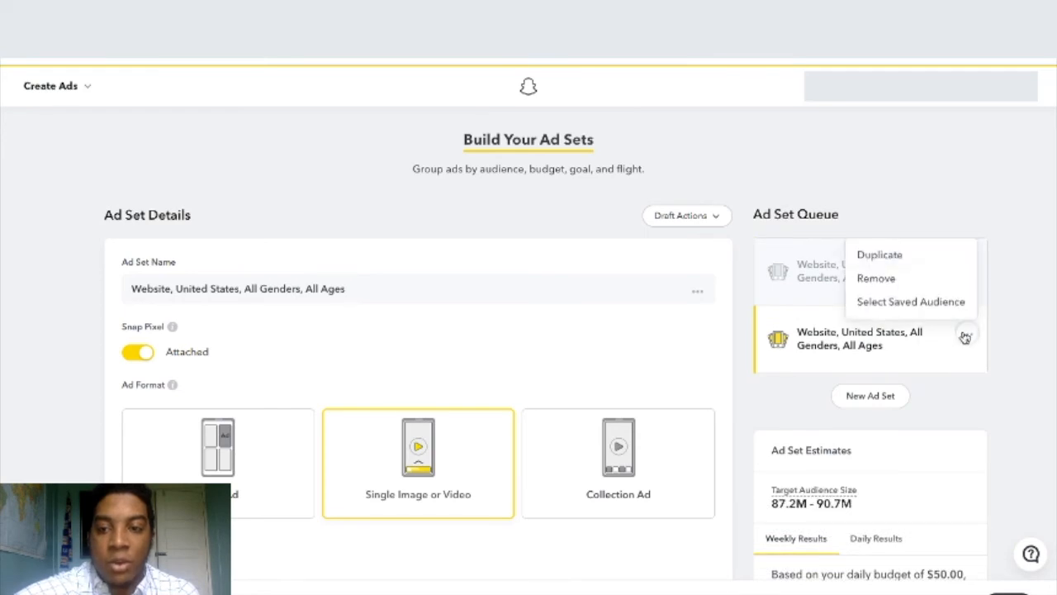
pyautogui.click(910, 302)
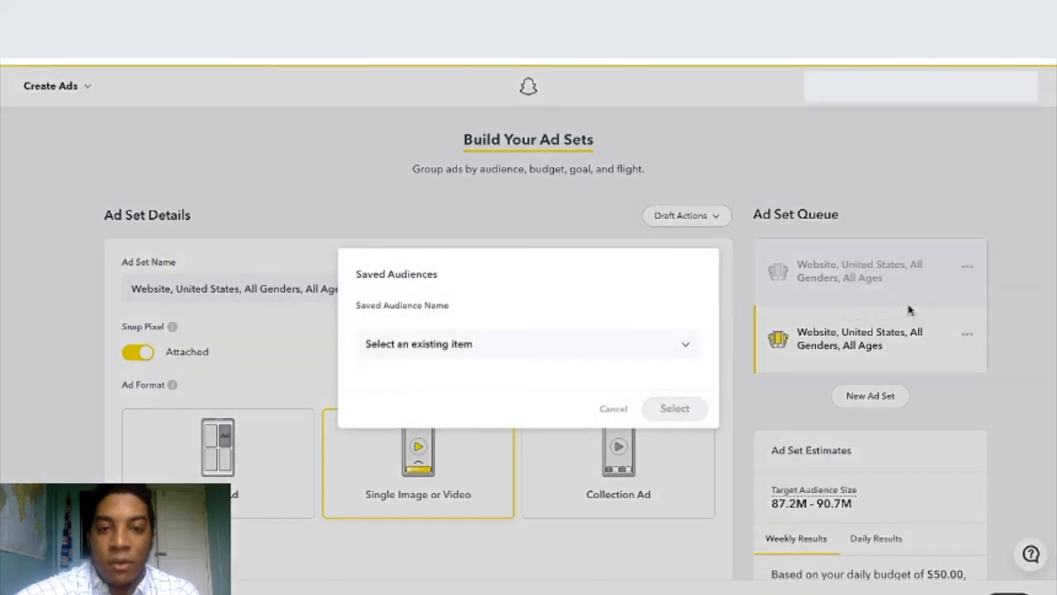
pyautogui.click(594, 347)
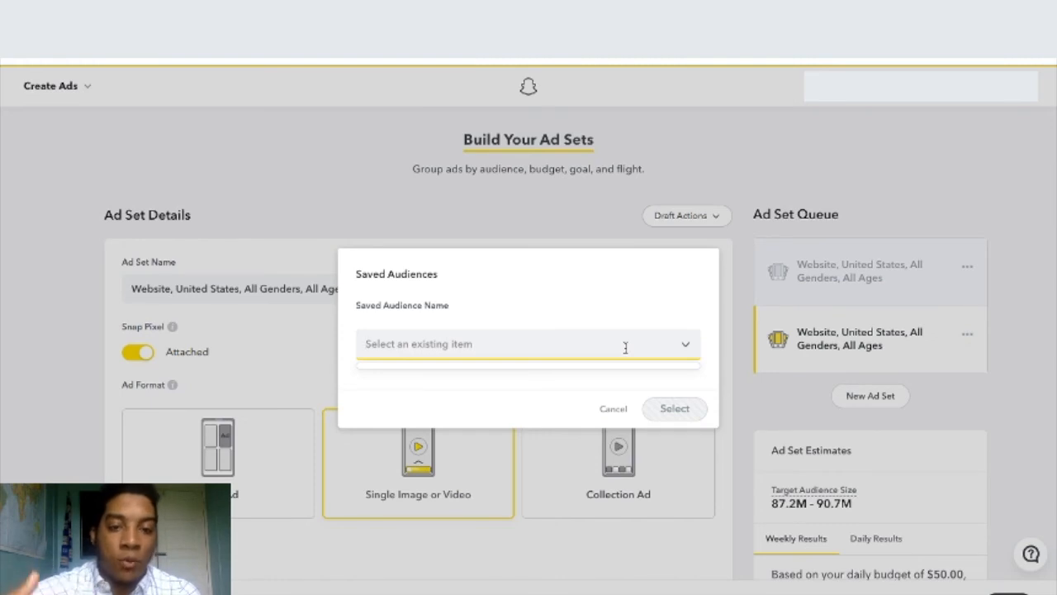
pyautogui.click(614, 408)
# - Examine the new ad set's default location, demographic, audience, device, budget, goal and bid settings
pyautogui.scroll(-7, 739, 395)
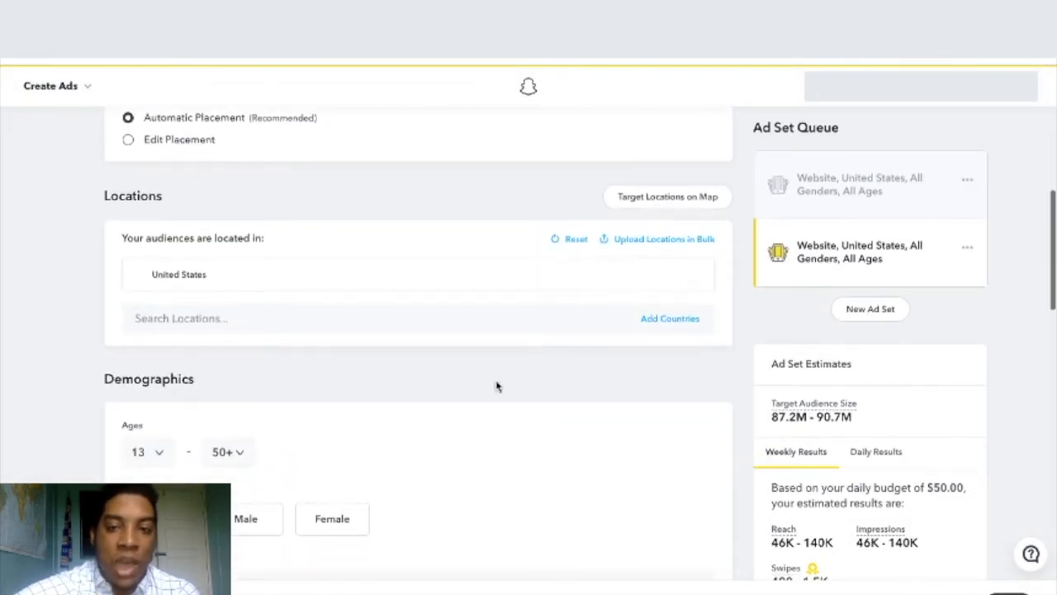
pyautogui.scroll(-4, 495, 442)
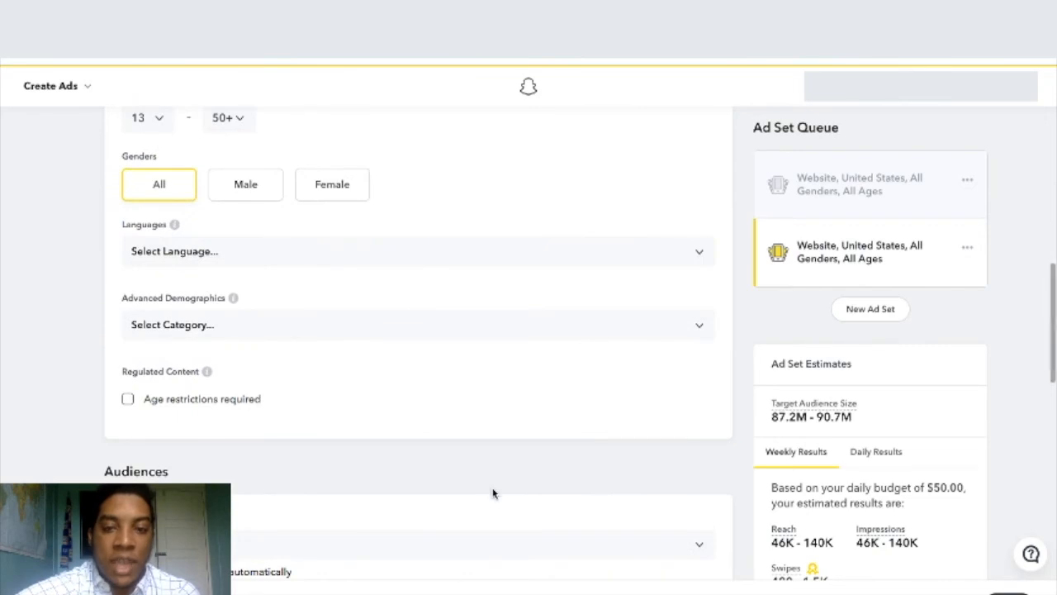
pyautogui.scroll(-5, 493, 491)
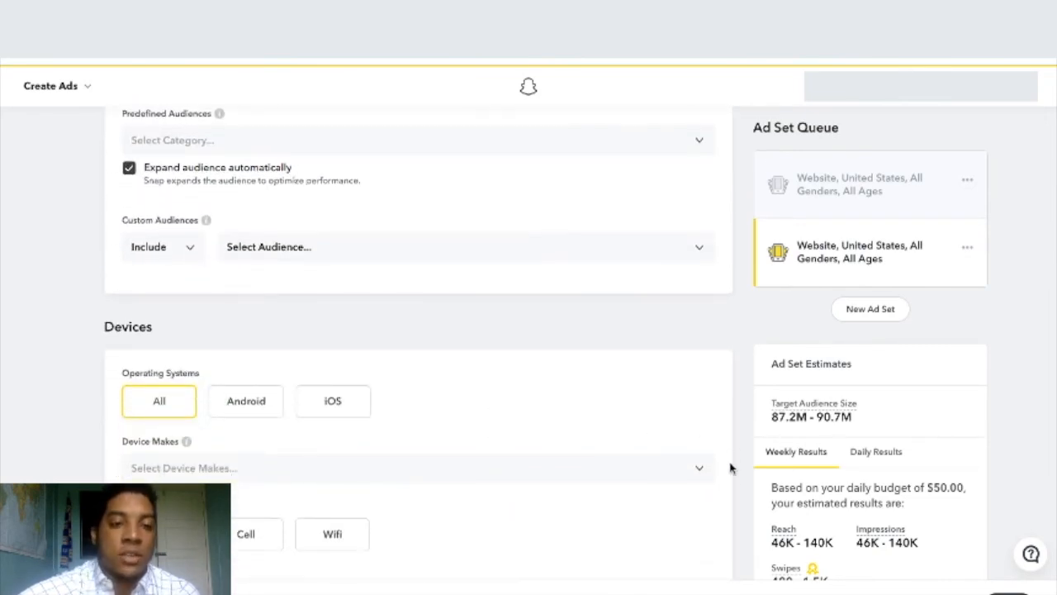
pyautogui.scroll(-9, 730, 481)
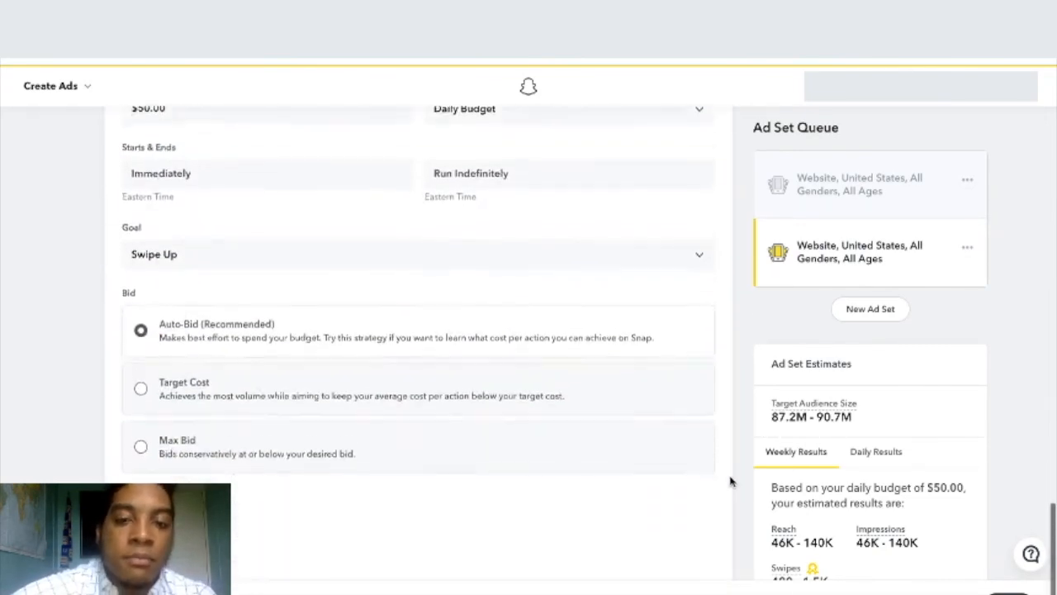
pyautogui.scroll(10, 652, 439)
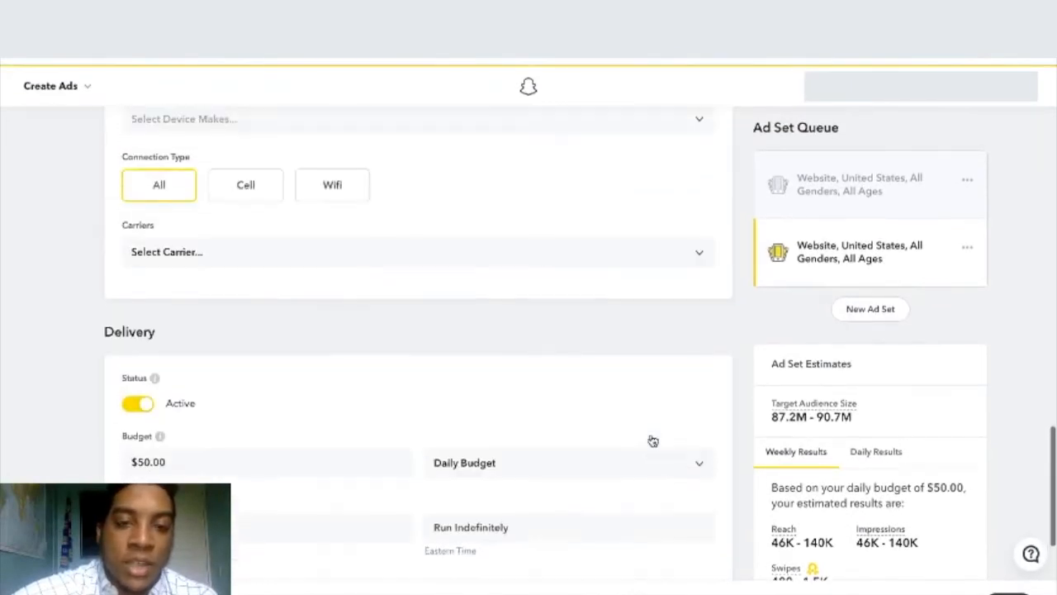
pyautogui.scroll(1, 651, 434)
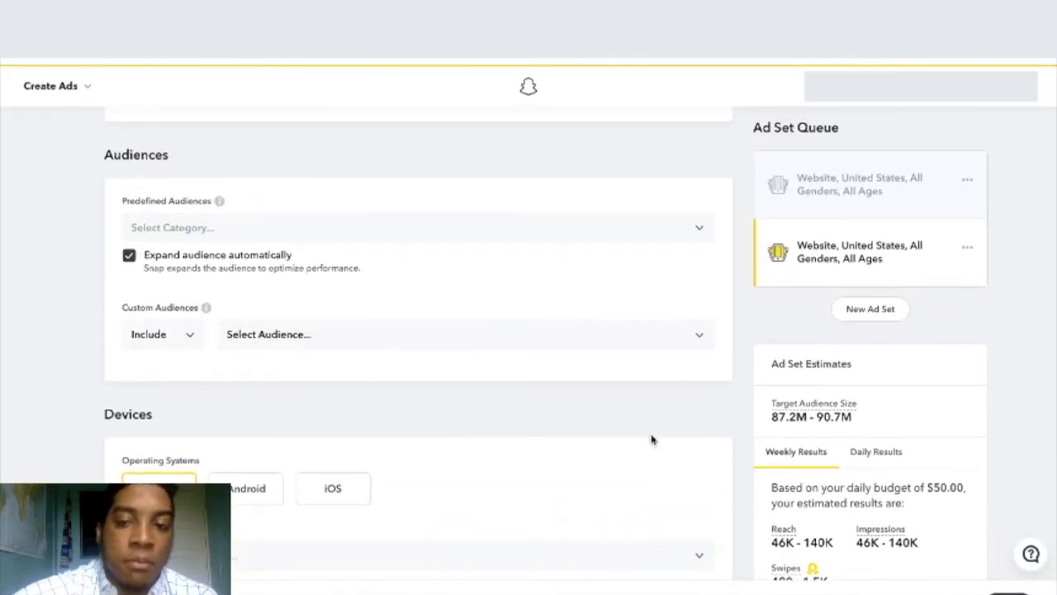
pyautogui.scroll(-9, 651, 439)
pyautogui.scroll(1, 651, 438)
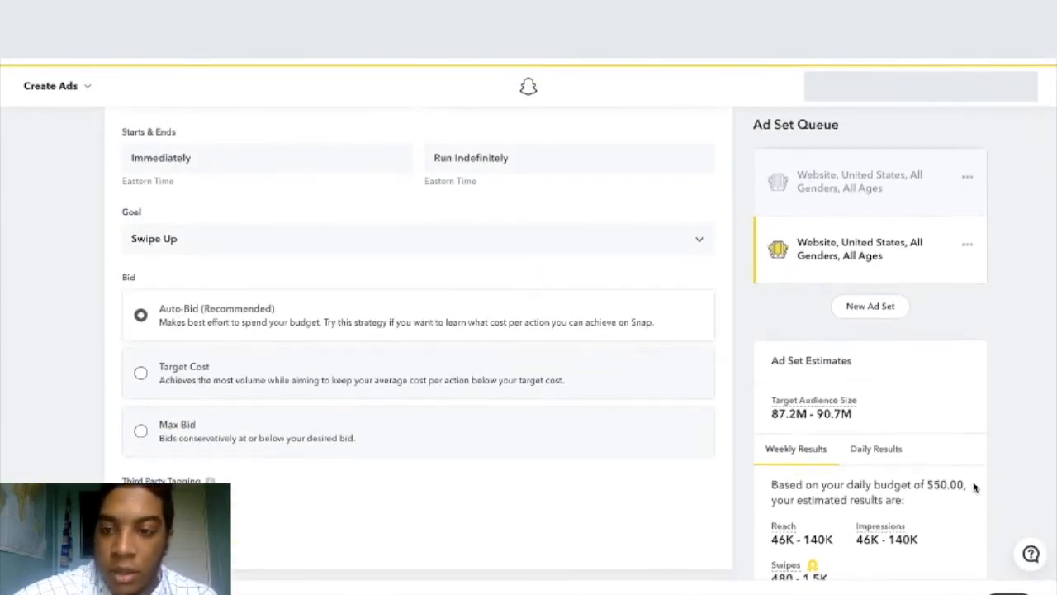
# - Remove the second ad set from the Ad Set Queue and confirm the removal
pyautogui.scroll(-1, 972, 484)
pyautogui.click(967, 212)
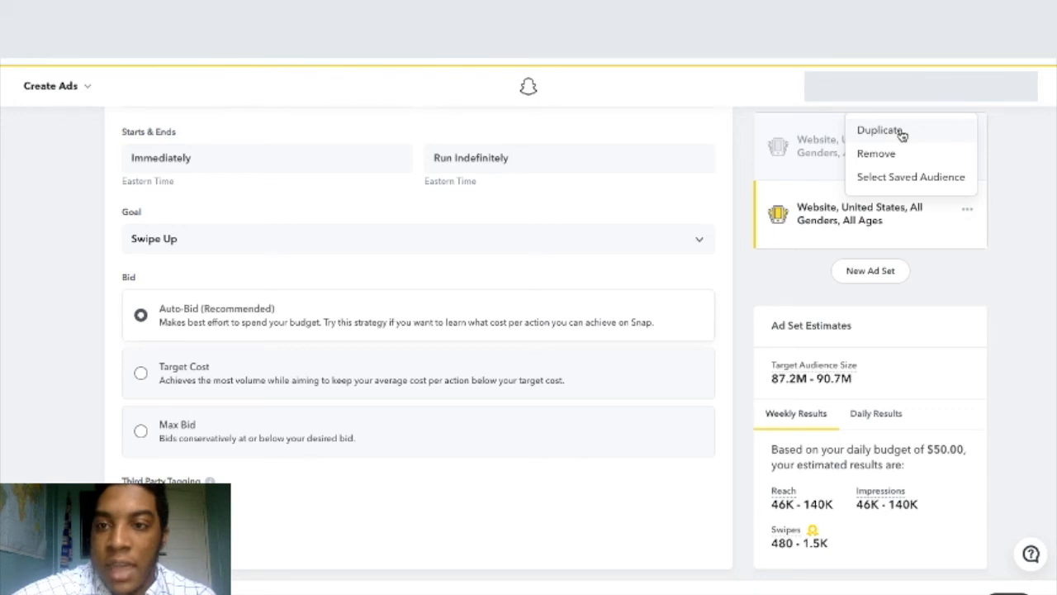
pyautogui.click(901, 159)
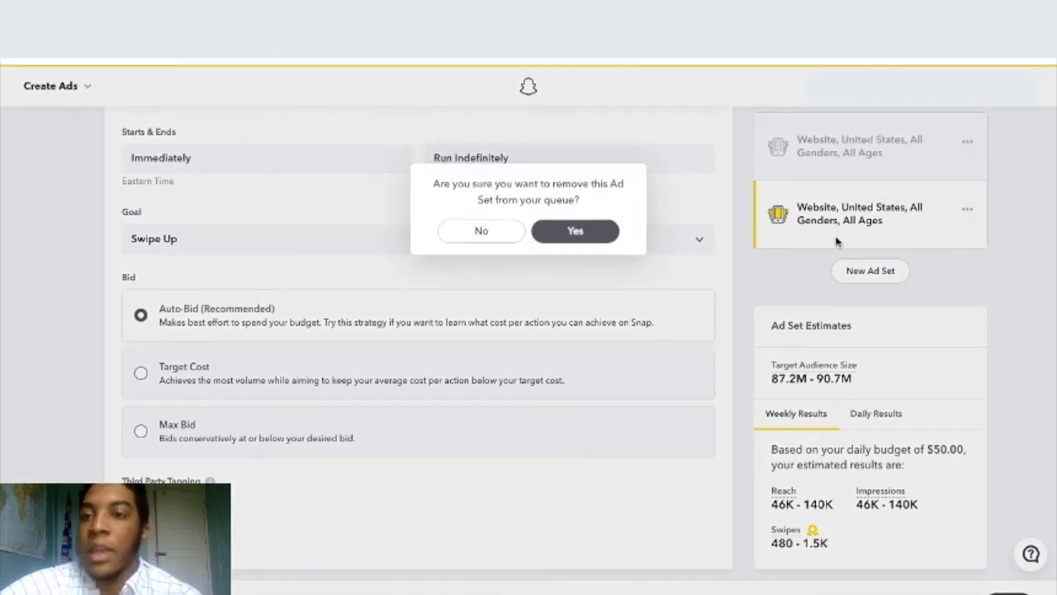
pyautogui.click(588, 236)
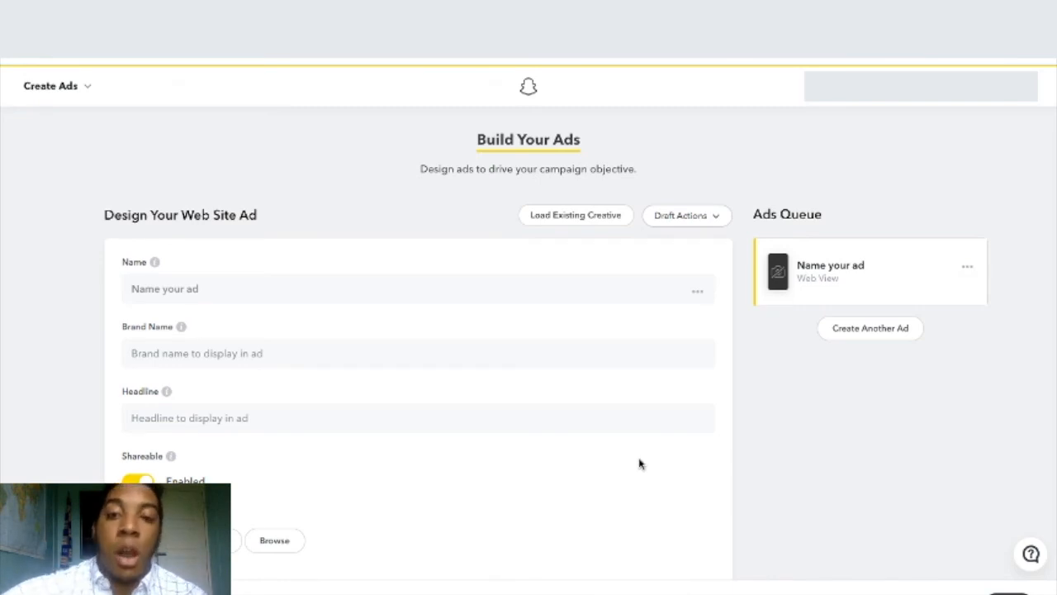
# - Browse the existing web view creatives in the Creative Library and close it without loading one
pyautogui.click(417, 290)
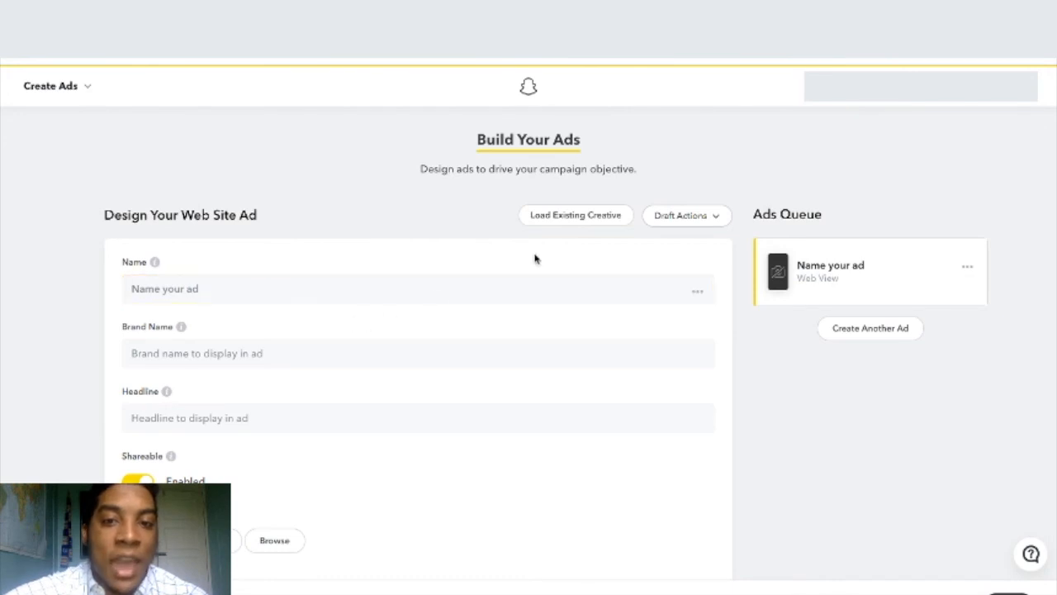
pyautogui.click(583, 216)
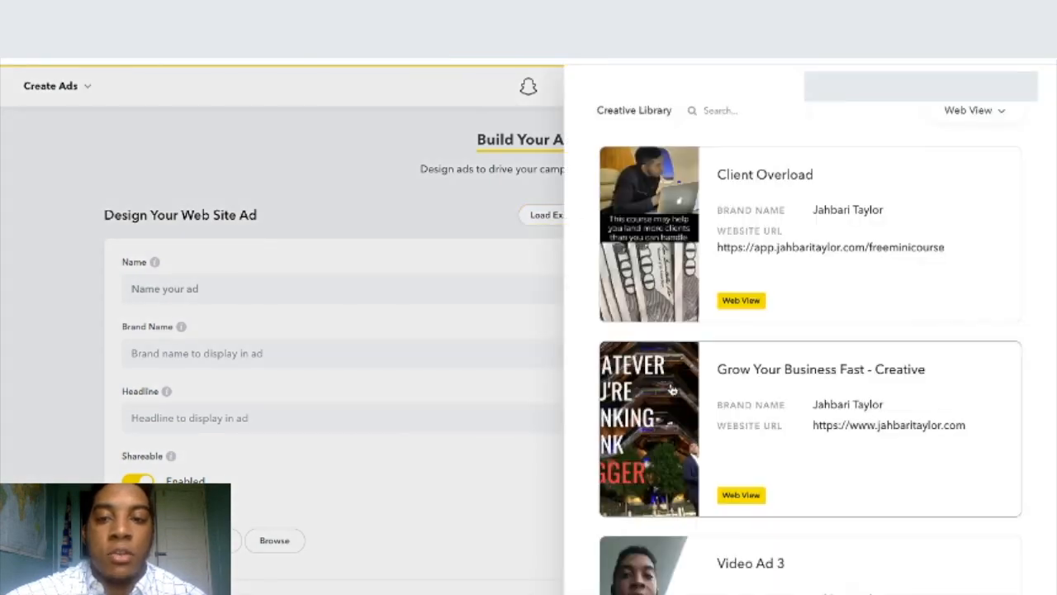
pyautogui.scroll(-5, 644, 289)
pyautogui.scroll(-2, 671, 388)
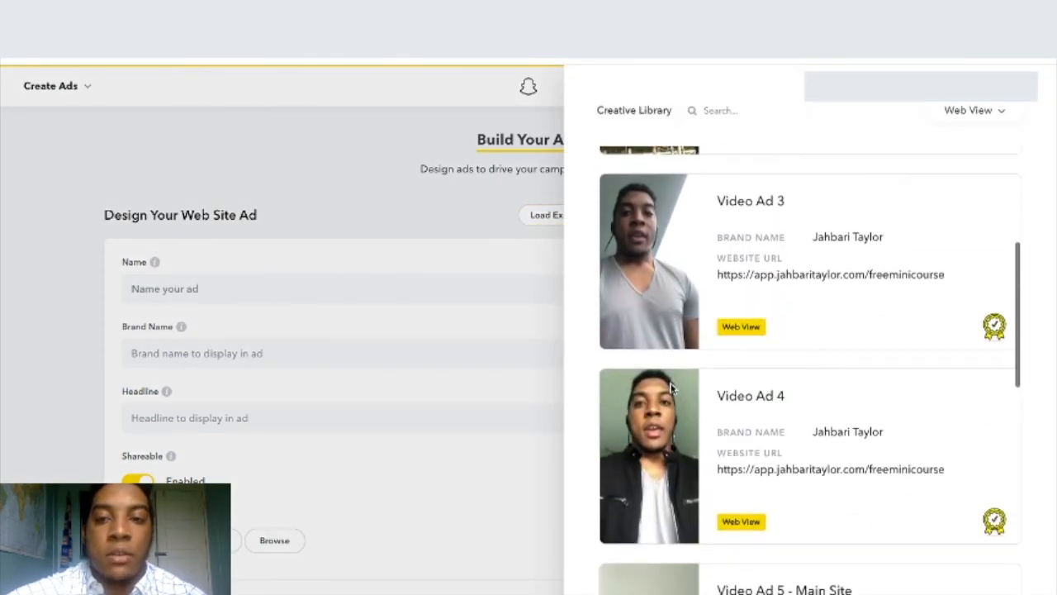
pyautogui.scroll(1, 673, 388)
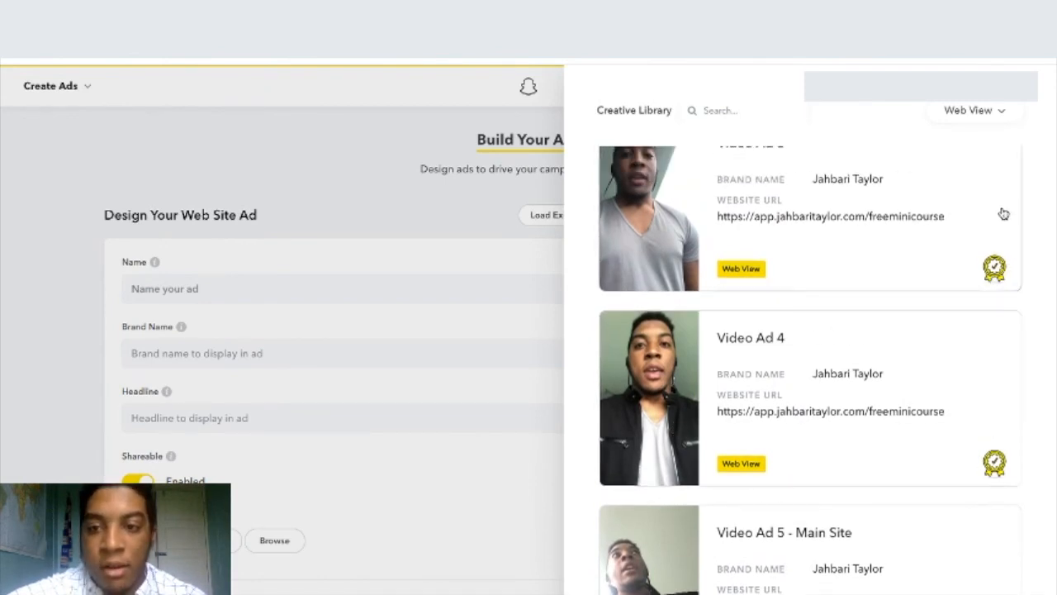
pyautogui.scroll(3, 986, 264)
pyautogui.scroll(-8, 981, 445)
pyautogui.scroll(-5, 957, 372)
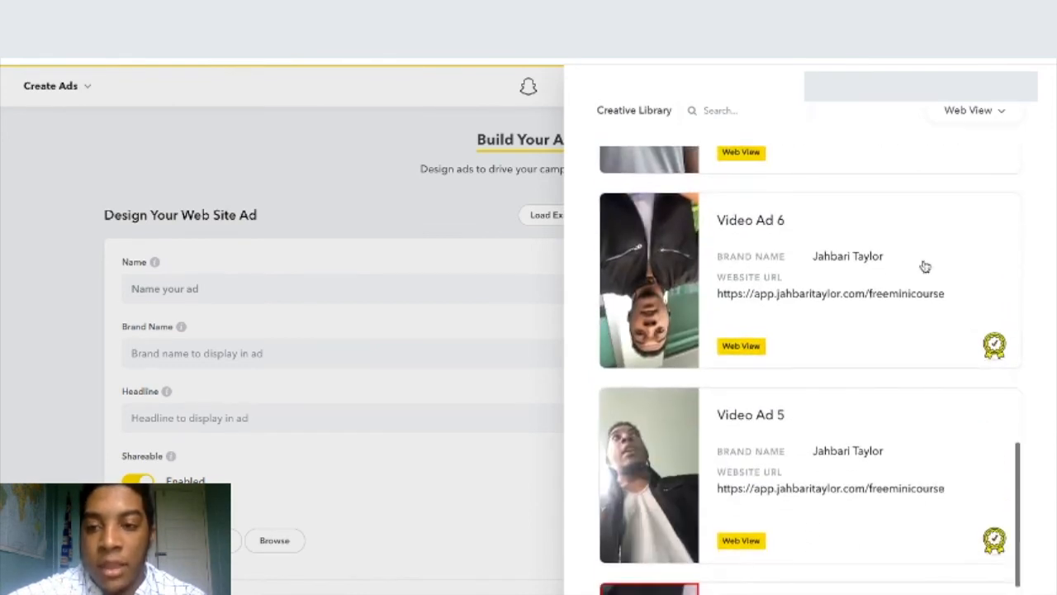
pyautogui.scroll(-4, 922, 507)
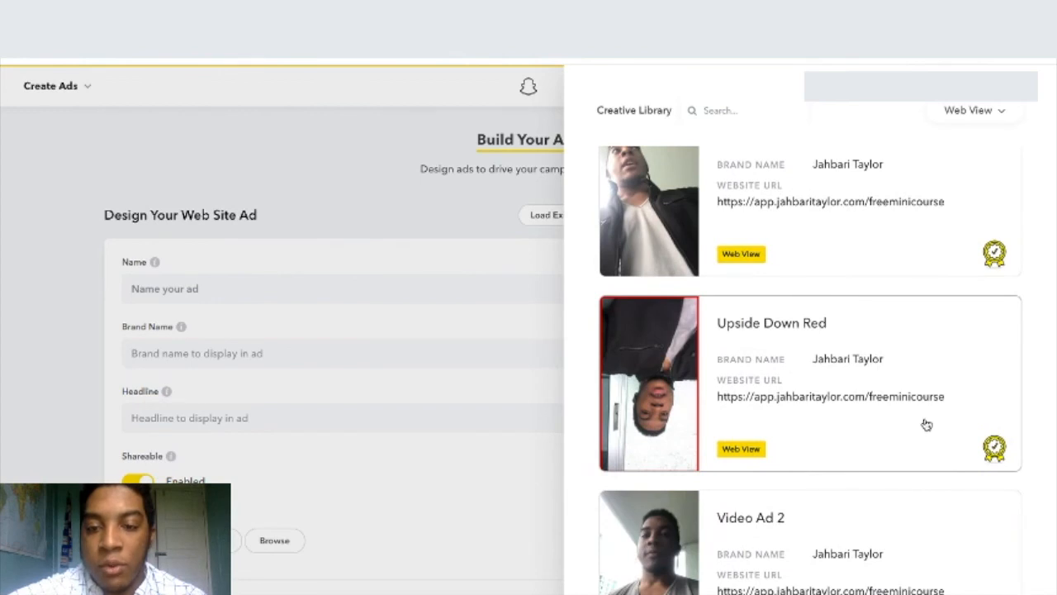
pyautogui.scroll(5, 925, 424)
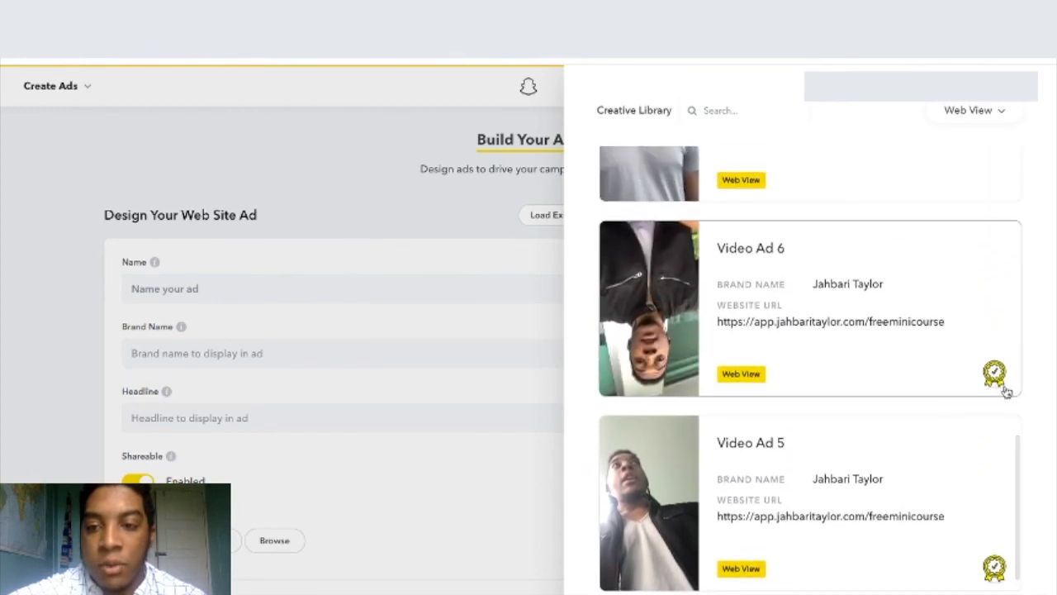
pyautogui.click(354, 183)
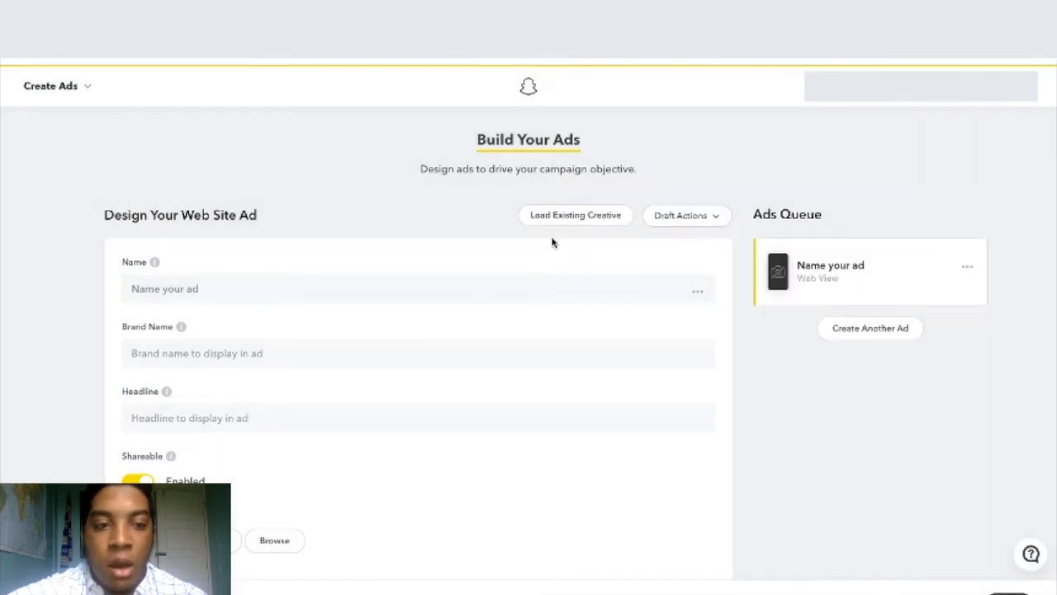
# - Name the new web site ad "Test"
pyautogui.click(385, 297)
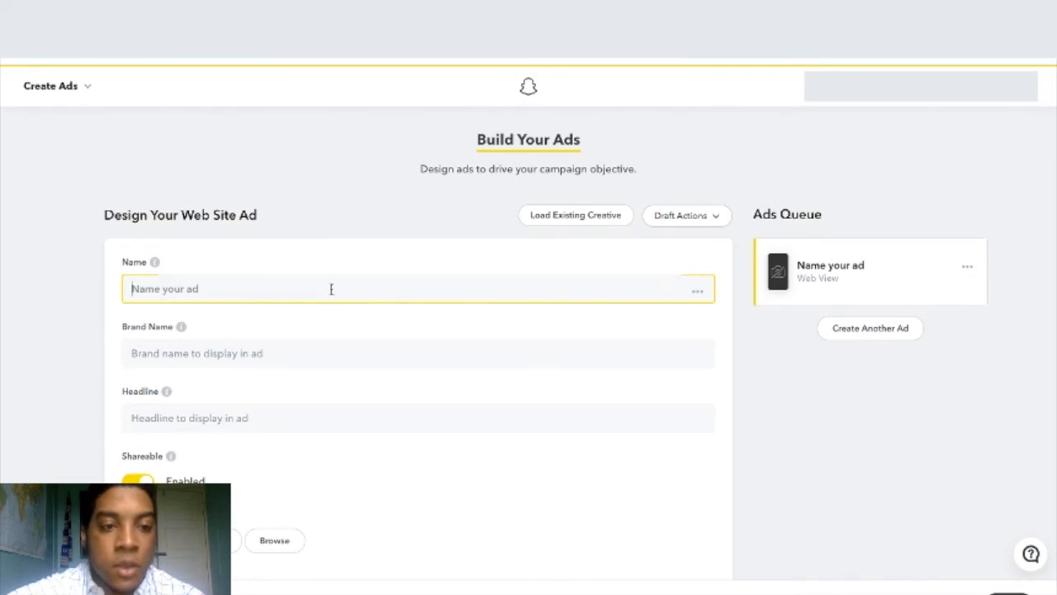
pyautogui.write('Test')
pyautogui.click(377, 355)
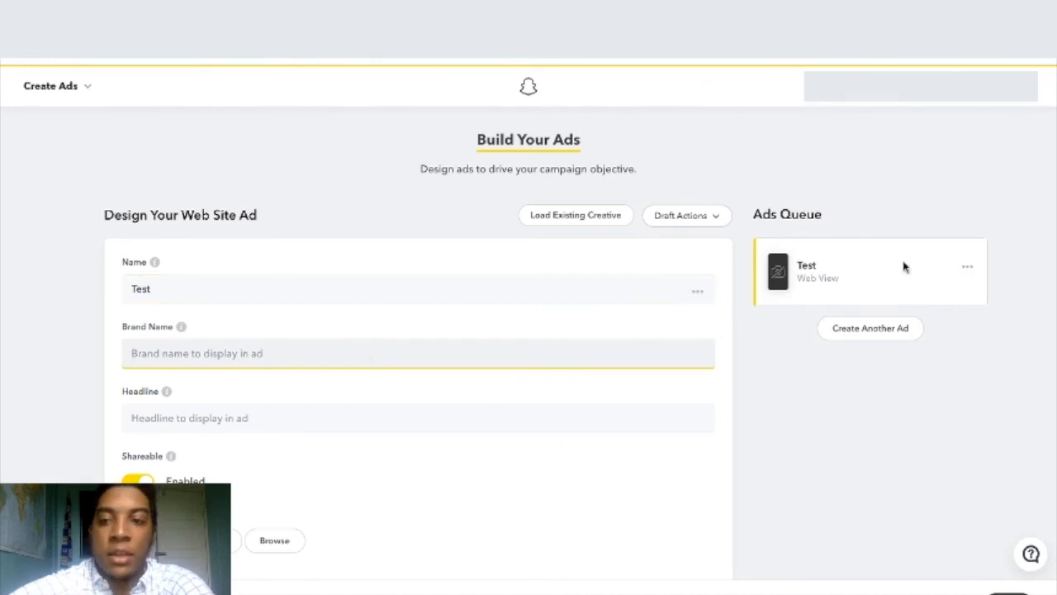
# - Load the existing creative Video Ad 4 from the Creative Library into the ads queue
pyautogui.click(608, 215)
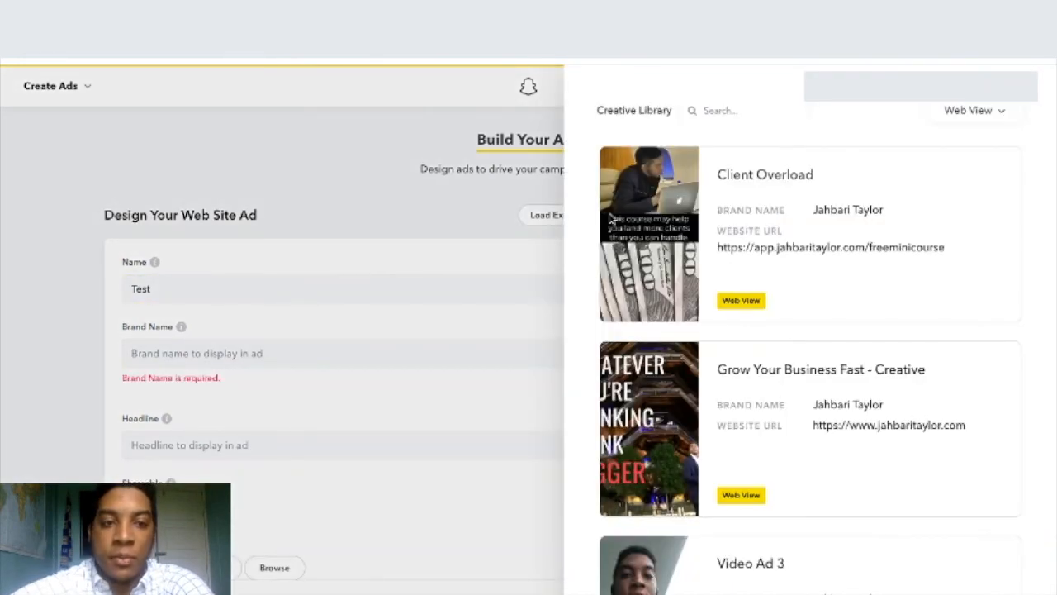
pyautogui.scroll(-4, 859, 441)
pyautogui.scroll(-3, 859, 441)
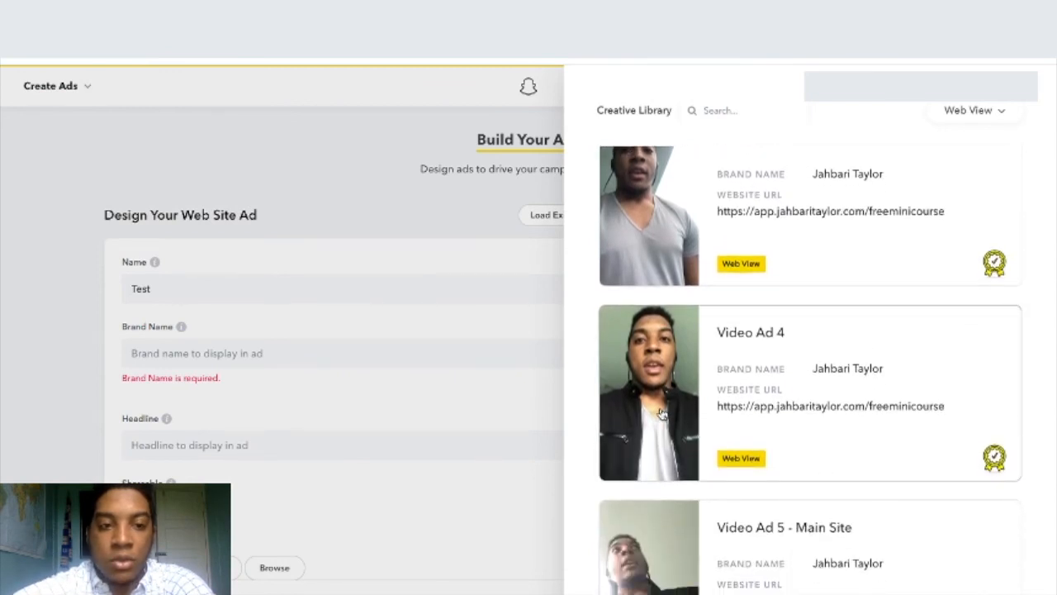
pyautogui.click(661, 413)
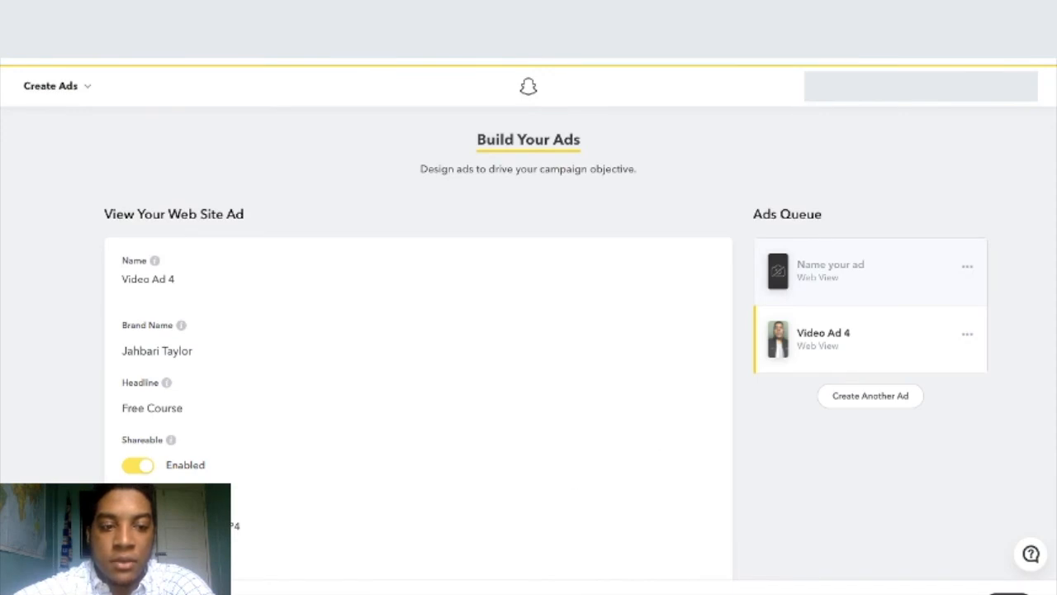
# - Preview Video Ad 4's topsnap video and review its headline, attachment, call to action and website URL
pyautogui.click(139, 529)
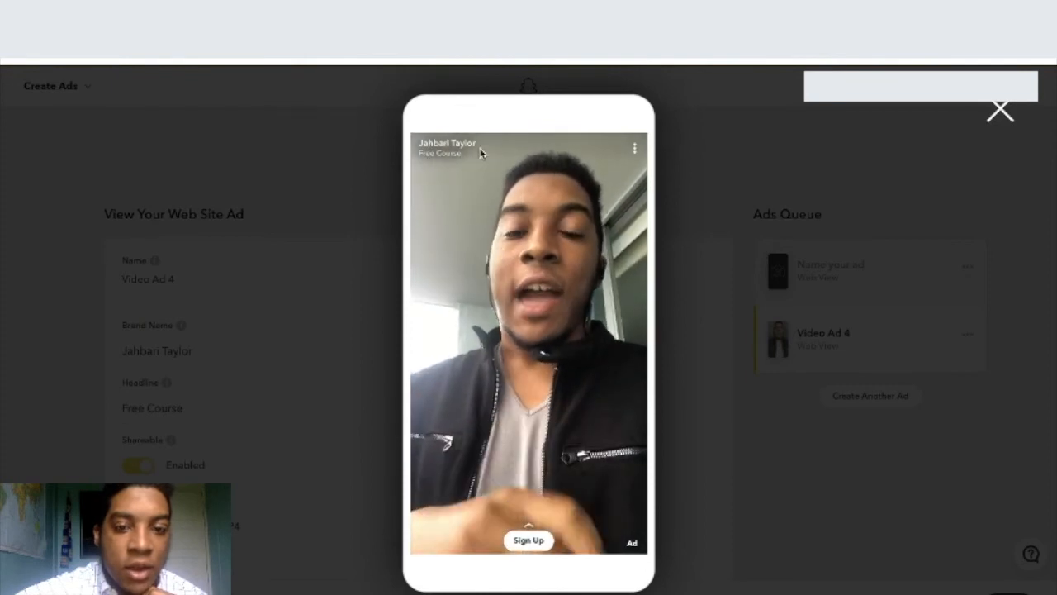
pyautogui.click(738, 295)
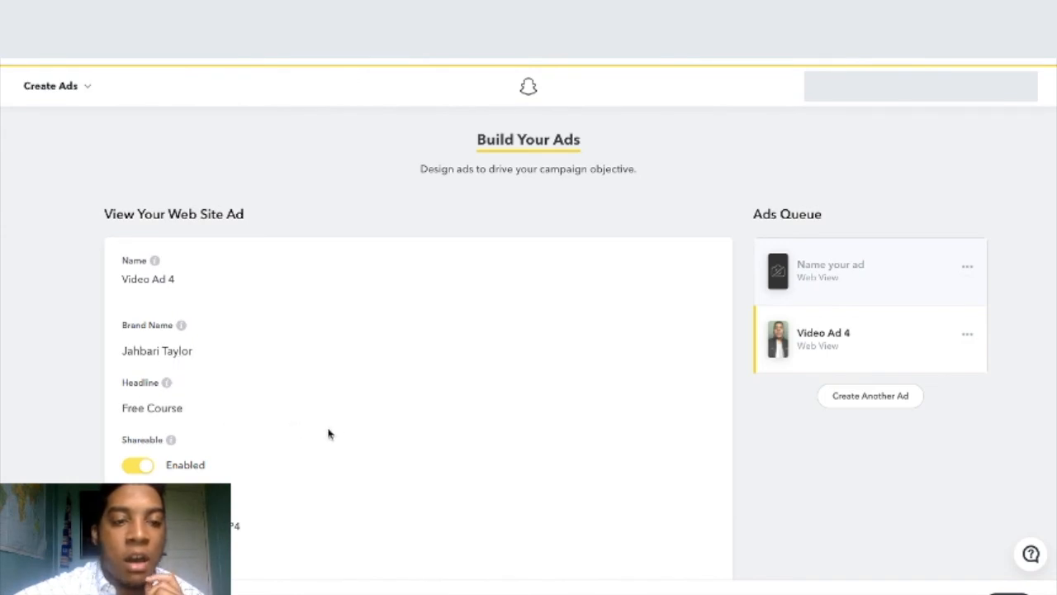
pyautogui.scroll(-3, 338, 437)
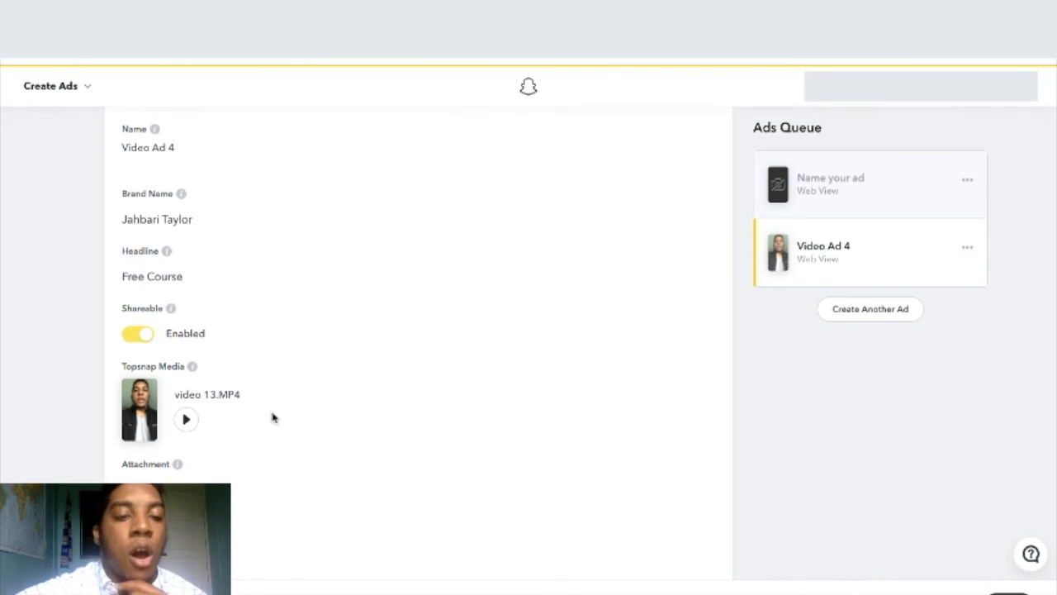
pyautogui.scroll(-4, 273, 418)
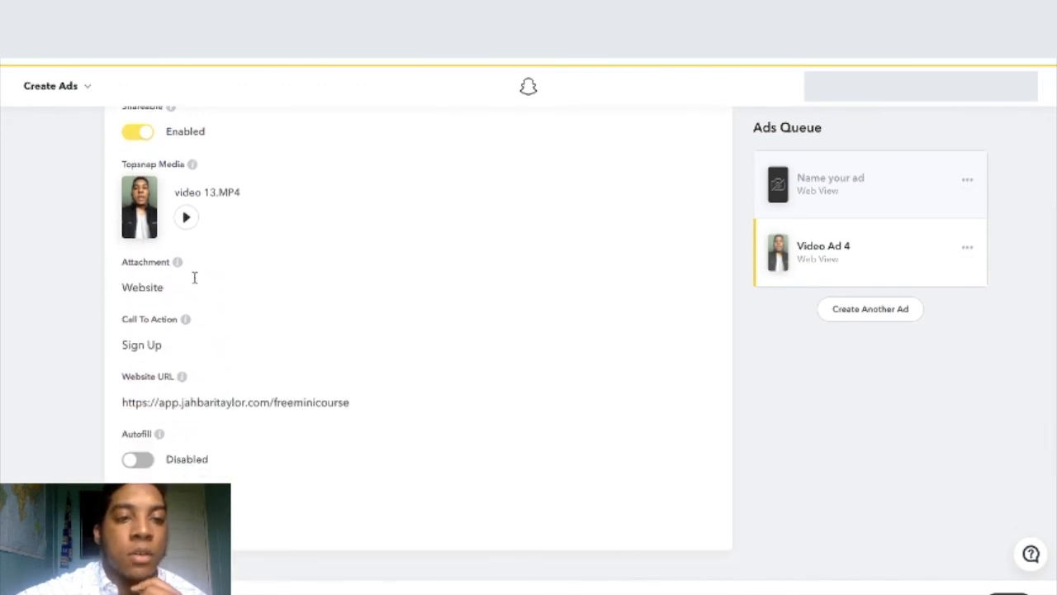
pyautogui.scroll(1, 194, 278)
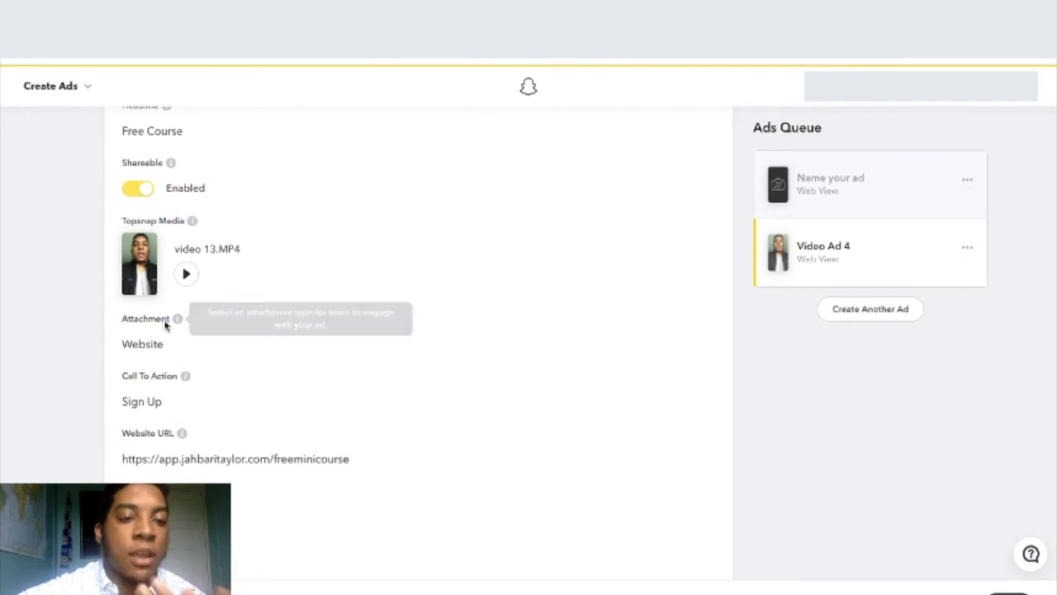
pyautogui.scroll(-2, 314, 400)
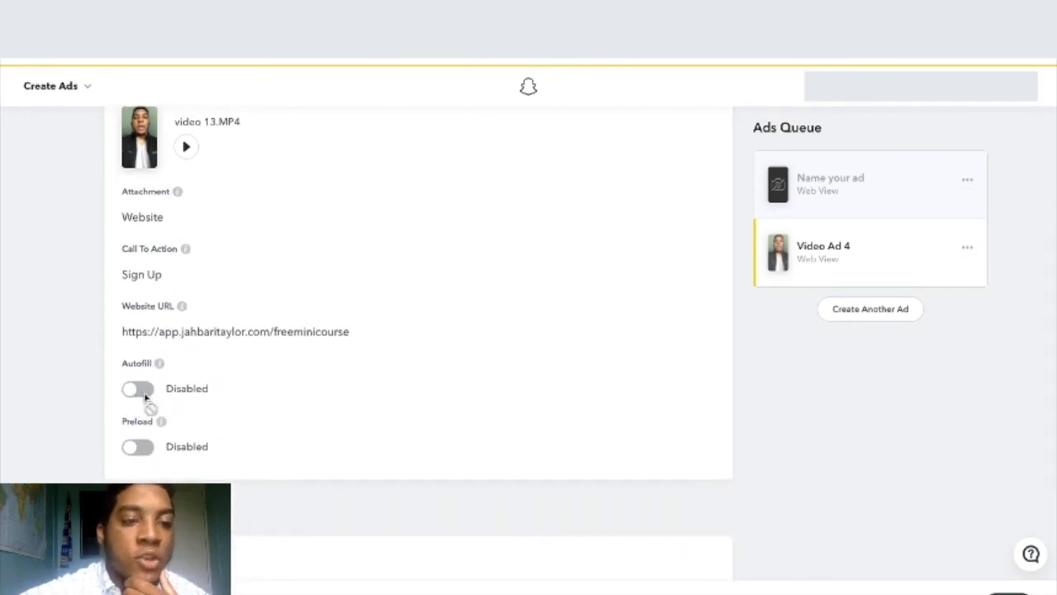
# - Check the Autofill and Preload explanations for Video Ad 4 and review its delivery status, ad sets and tags
pyautogui.moveTo(160, 369)
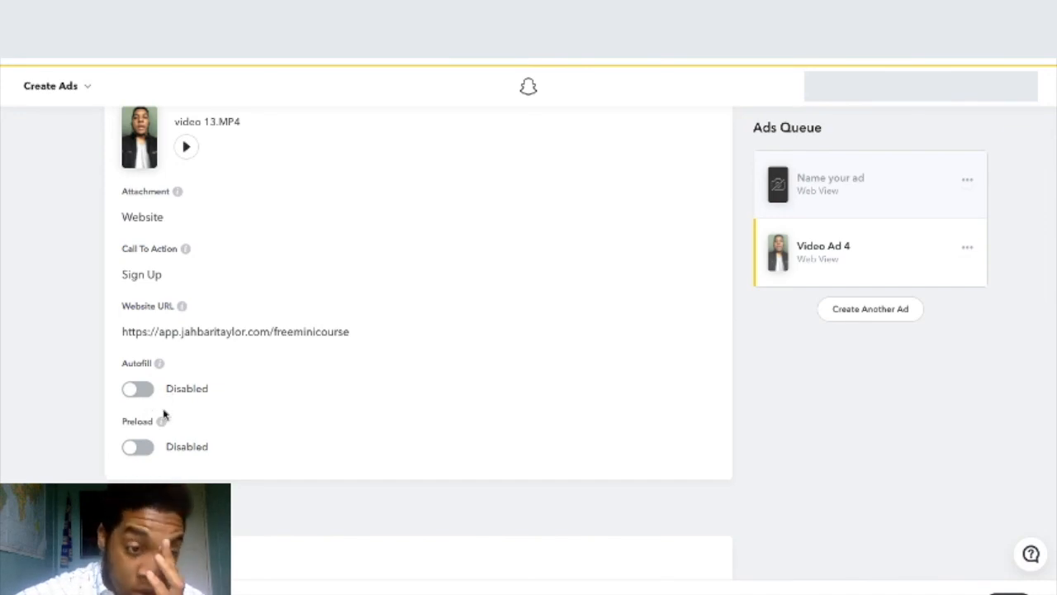
pyautogui.moveTo(160, 422)
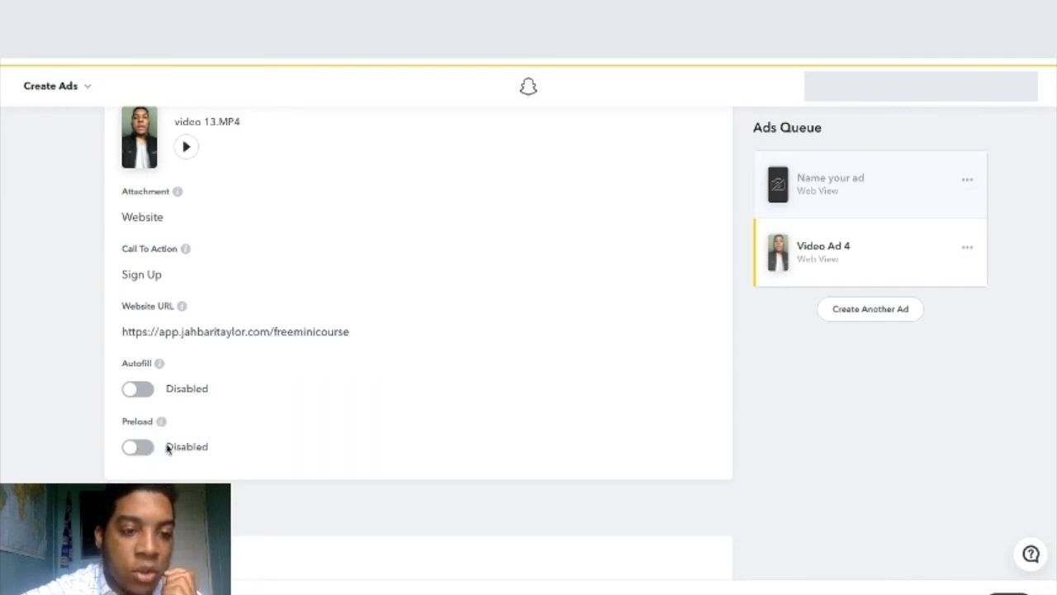
pyautogui.scroll(-4, 389, 444)
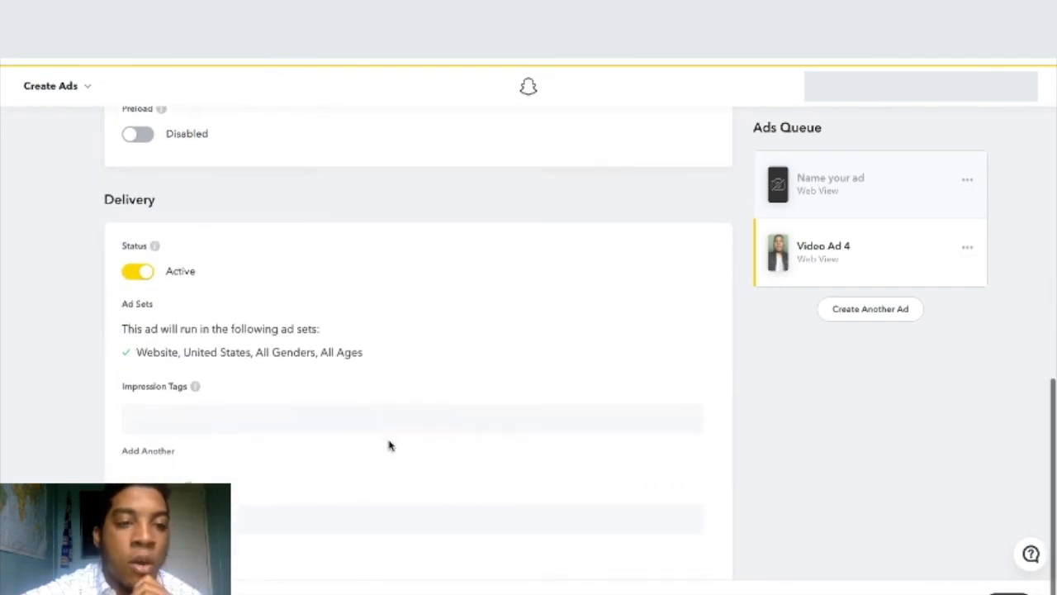
pyautogui.scroll(-1, 326, 343)
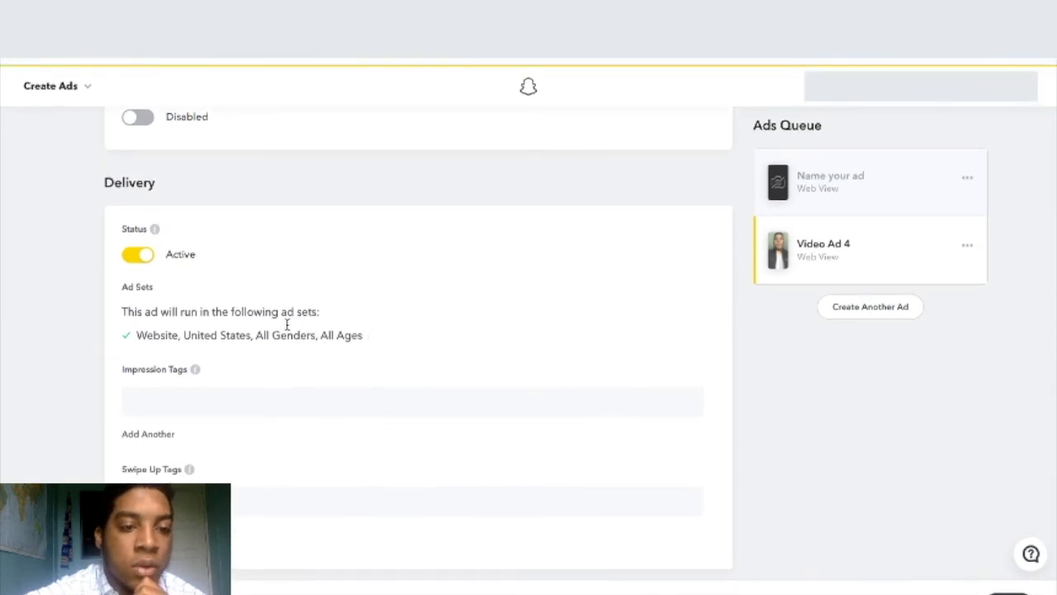
pyautogui.scroll(5, 306, 158)
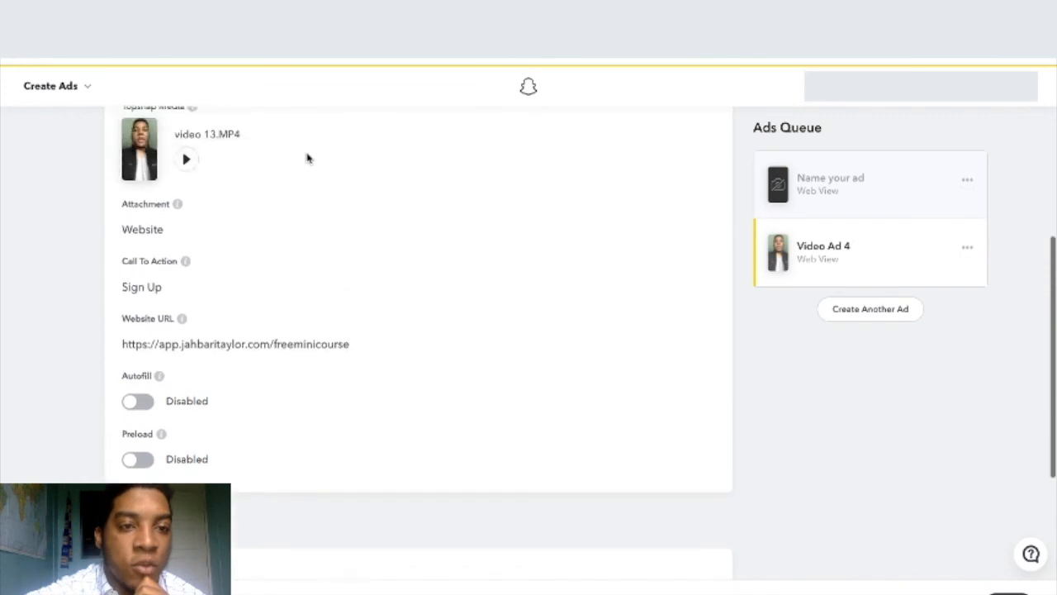
pyautogui.scroll(2, 307, 158)
pyautogui.scroll(2, 141, 231)
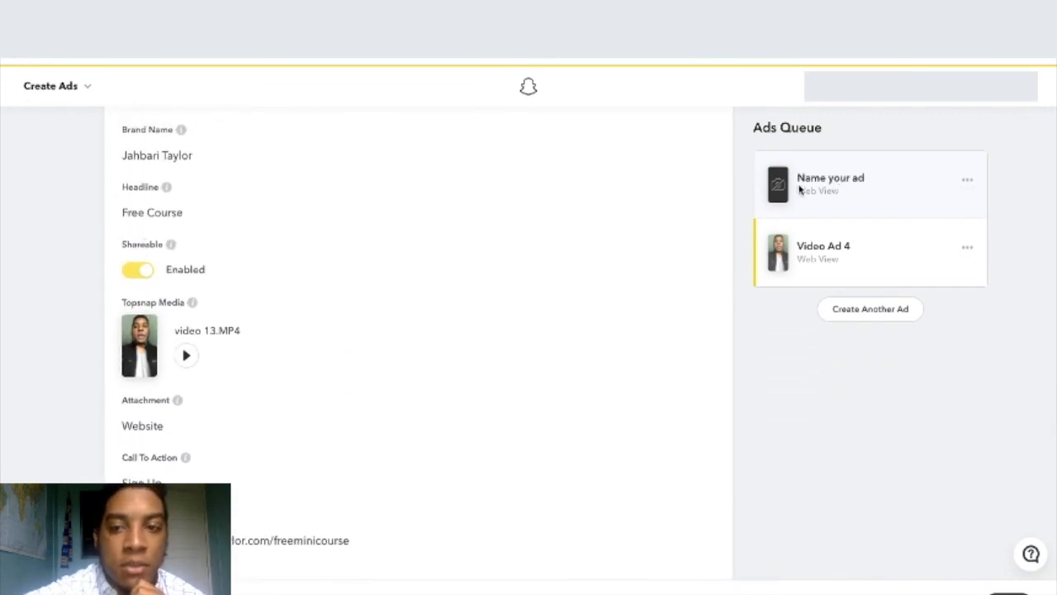
# - Open the unnamed ad in the queue and look over its name, brand name, headline, topsnap media and call to action fields
pyautogui.click(890, 202)
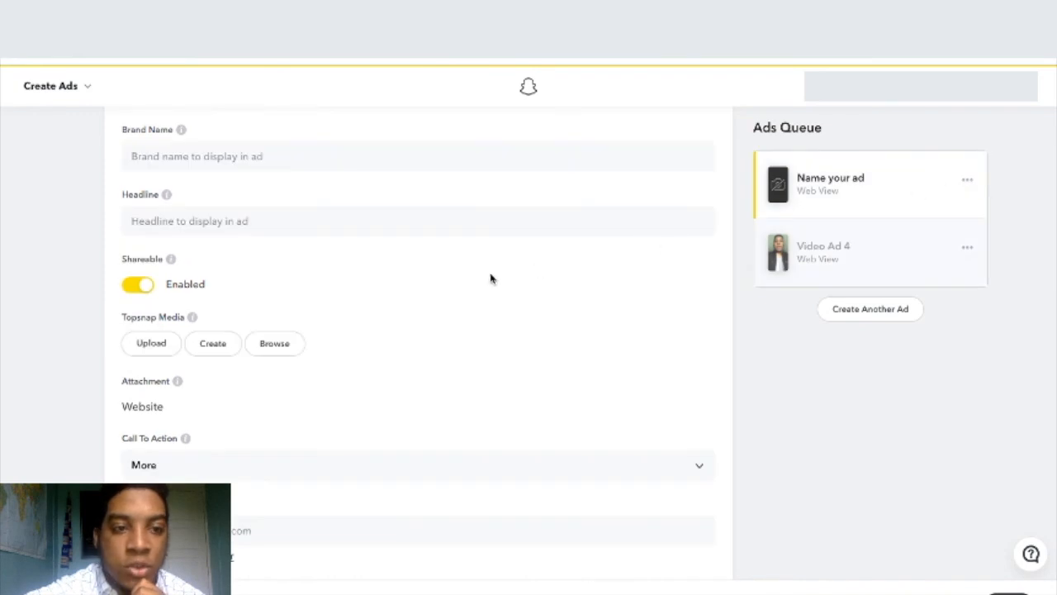
pyautogui.scroll(2, 491, 278)
pyautogui.click(241, 183)
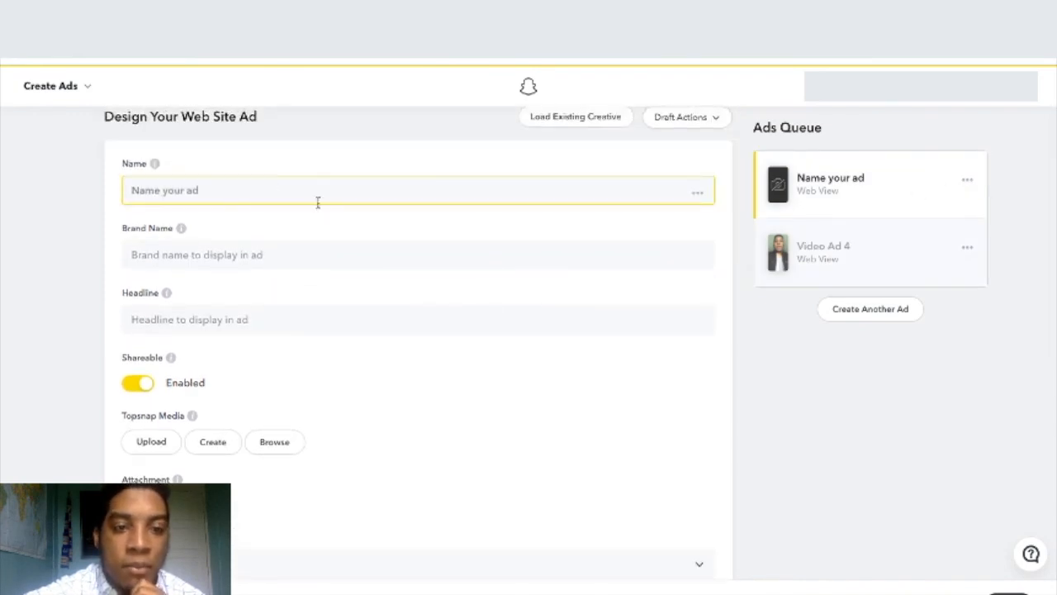
pyautogui.click(279, 245)
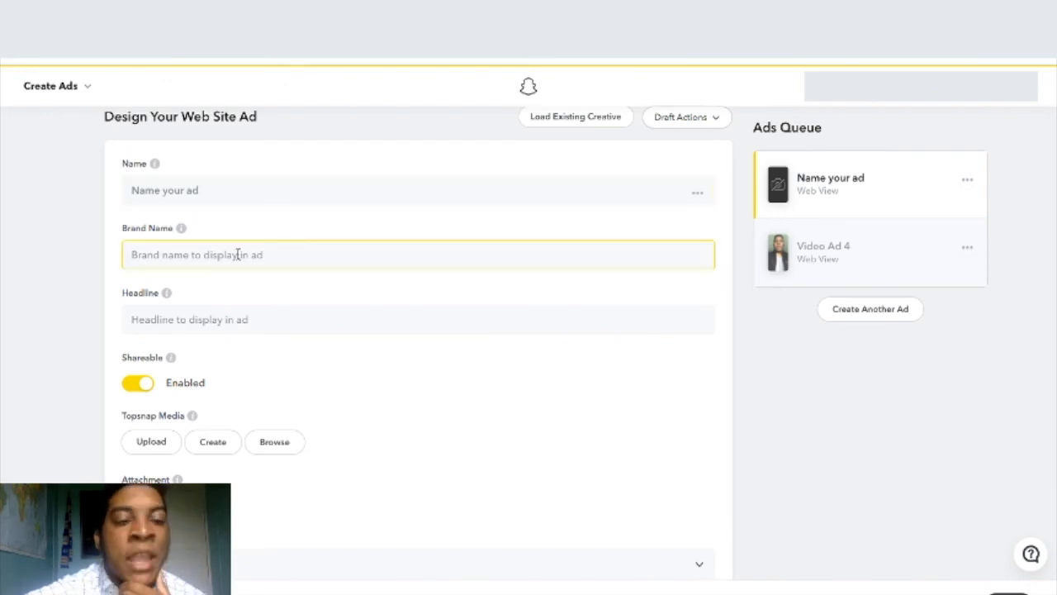
pyautogui.click(254, 322)
pyautogui.click(408, 344)
pyautogui.scroll(-3, 408, 344)
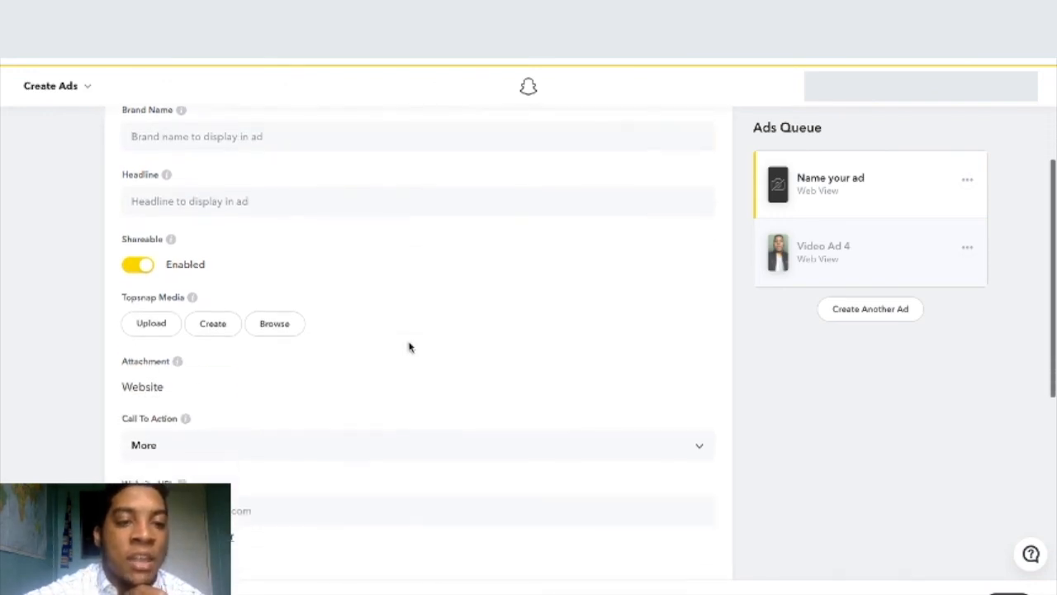
# - Browse the media available for the unnamed ad's topsnap and close the selection without choosing one
pyautogui.click(282, 328)
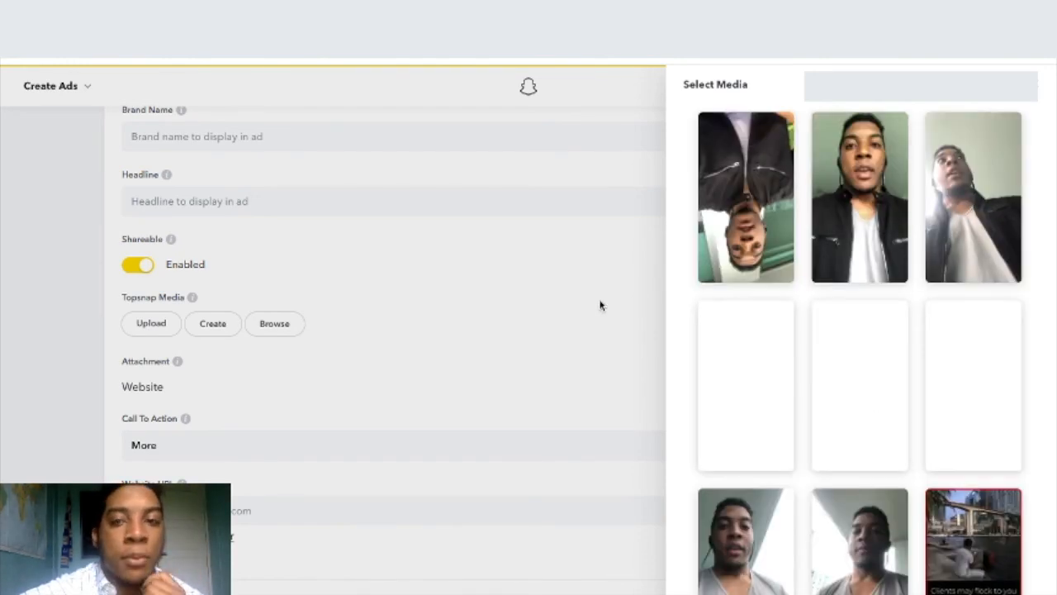
pyautogui.scroll(-5, 869, 299)
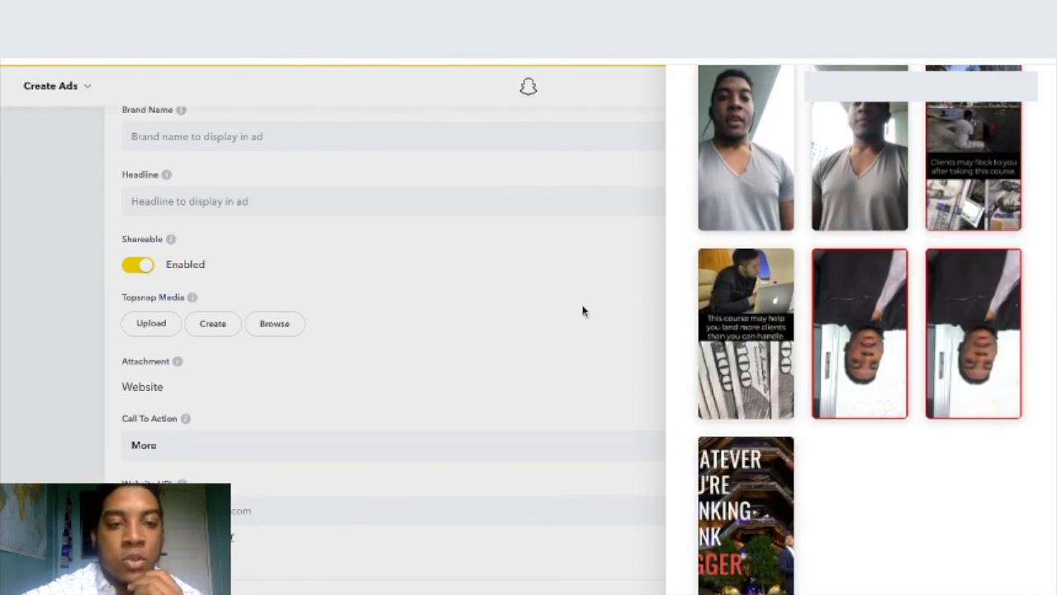
pyautogui.click(524, 325)
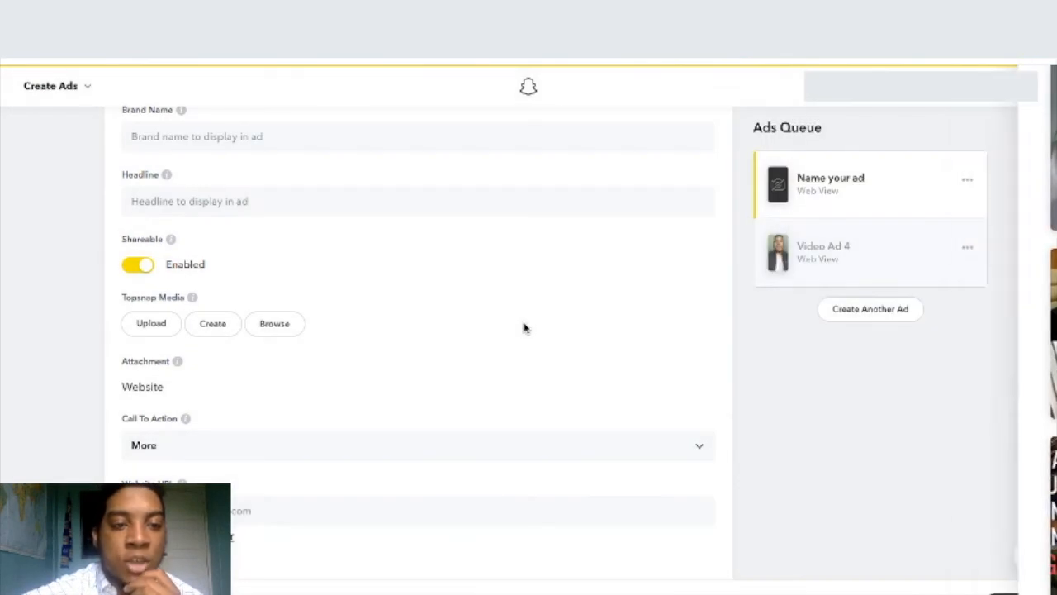
# - Open and cancel the topsnap media upload for the unnamed ad, and look through its call to action choices without changing the selection
pyautogui.click(161, 325)
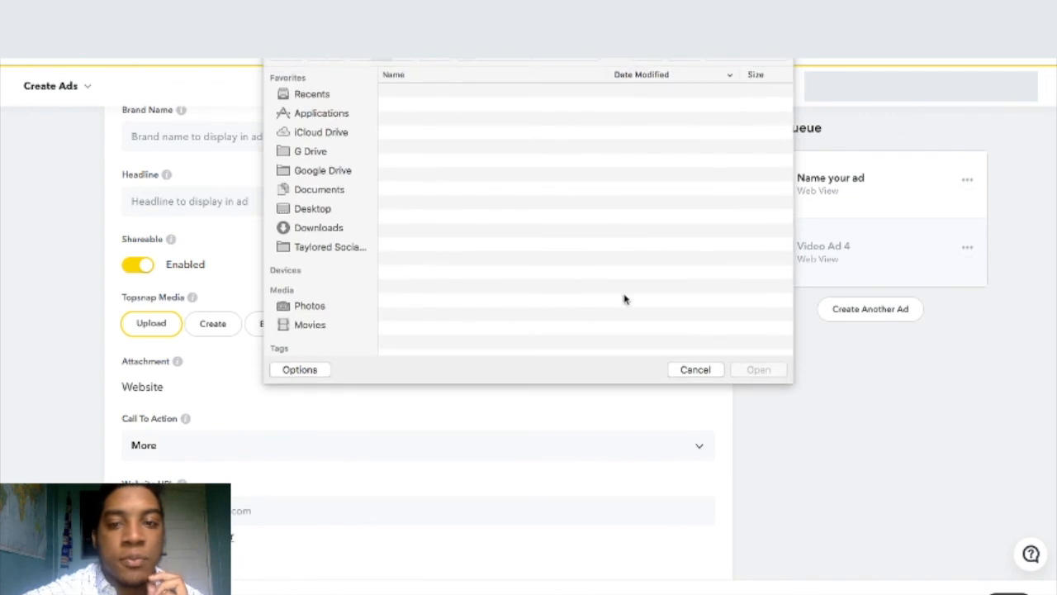
pyautogui.click(694, 368)
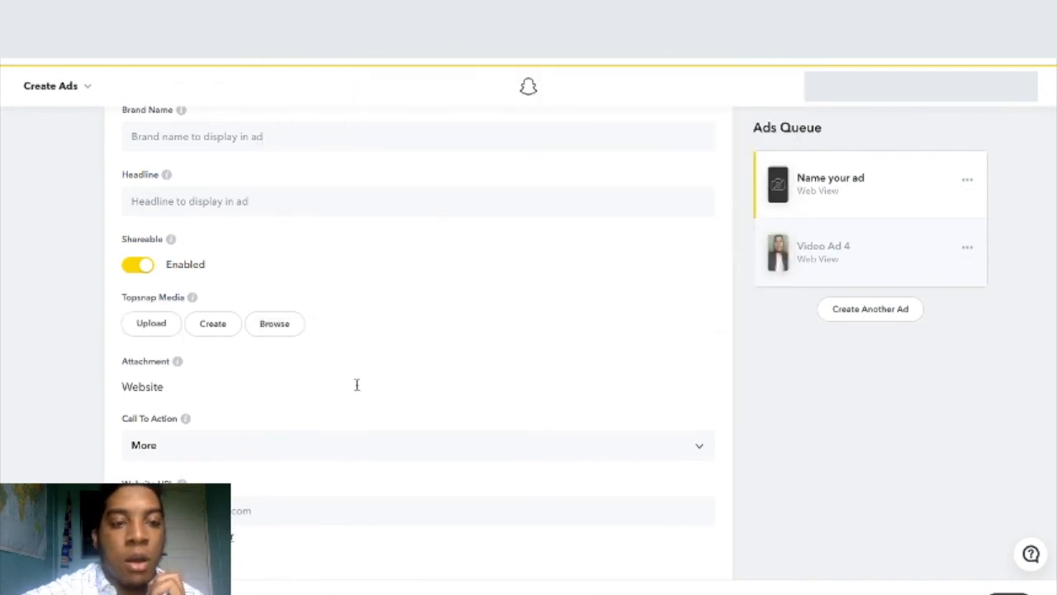
pyautogui.scroll(-2, 356, 384)
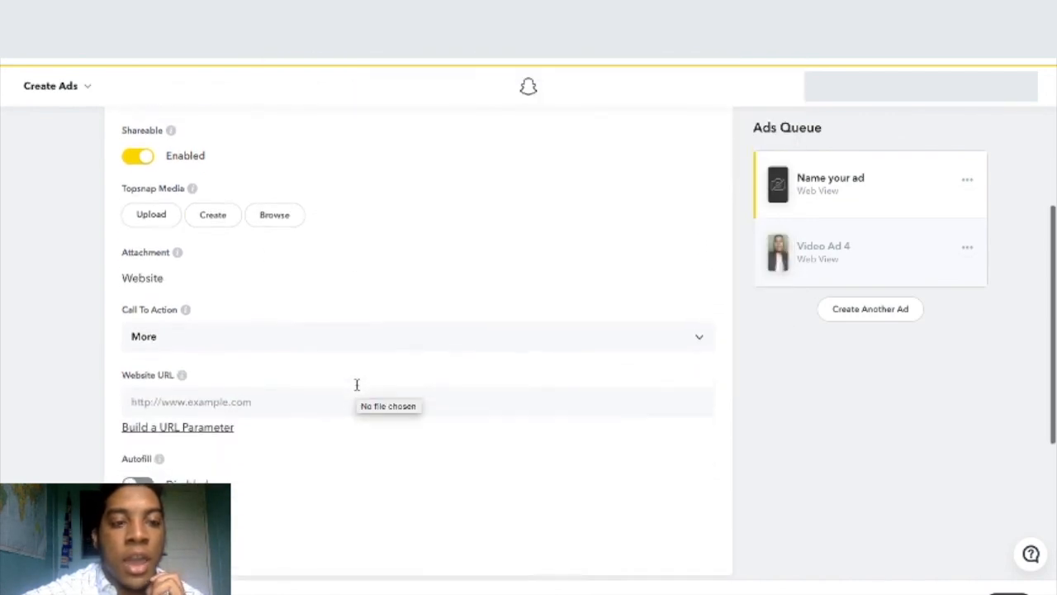
pyautogui.click(273, 326)
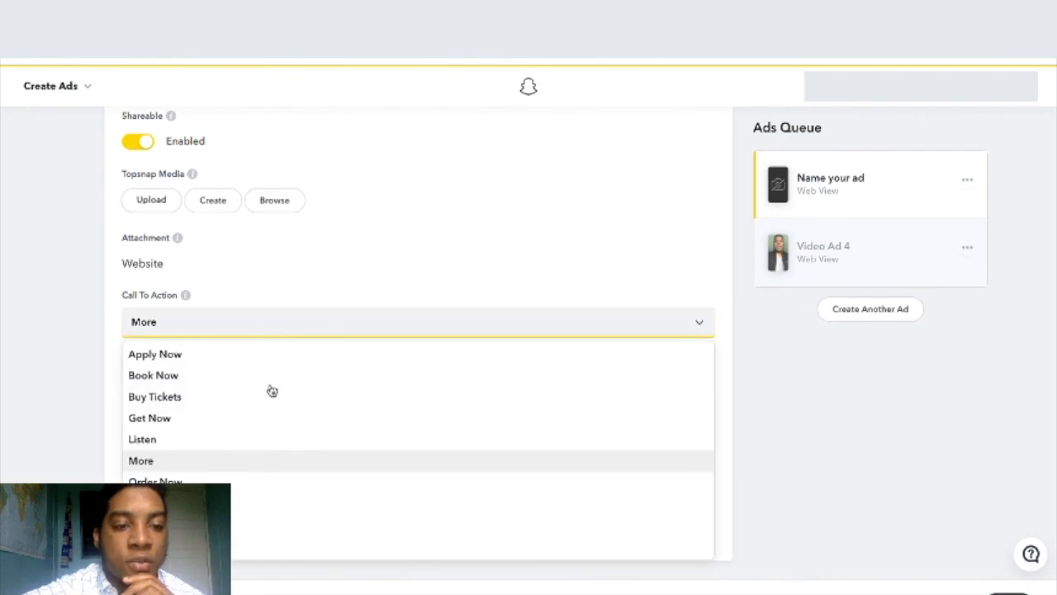
pyautogui.scroll(-3, 262, 471)
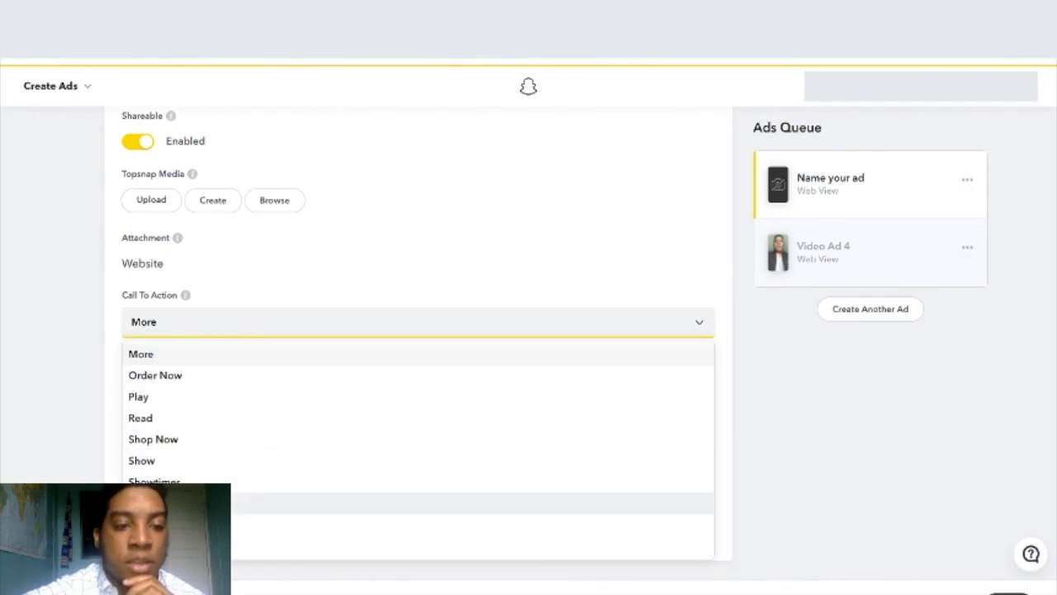
pyautogui.scroll(3, 180, 413)
pyautogui.click(91, 290)
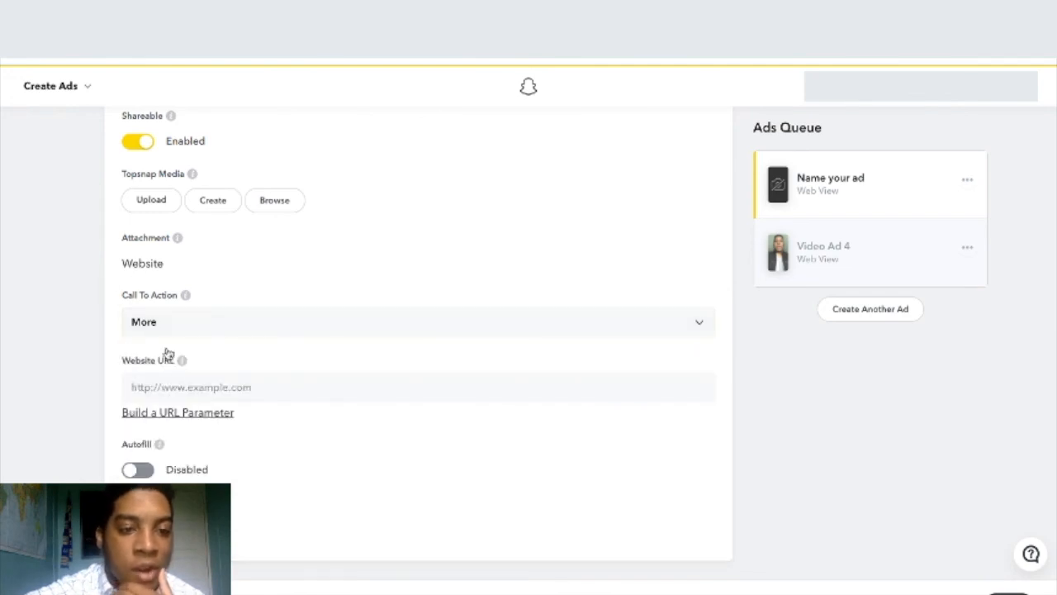
# - Examine the unnamed ad's website URL field and its delivery status, ad sets, impression tags and swipe up tags
pyautogui.click(221, 392)
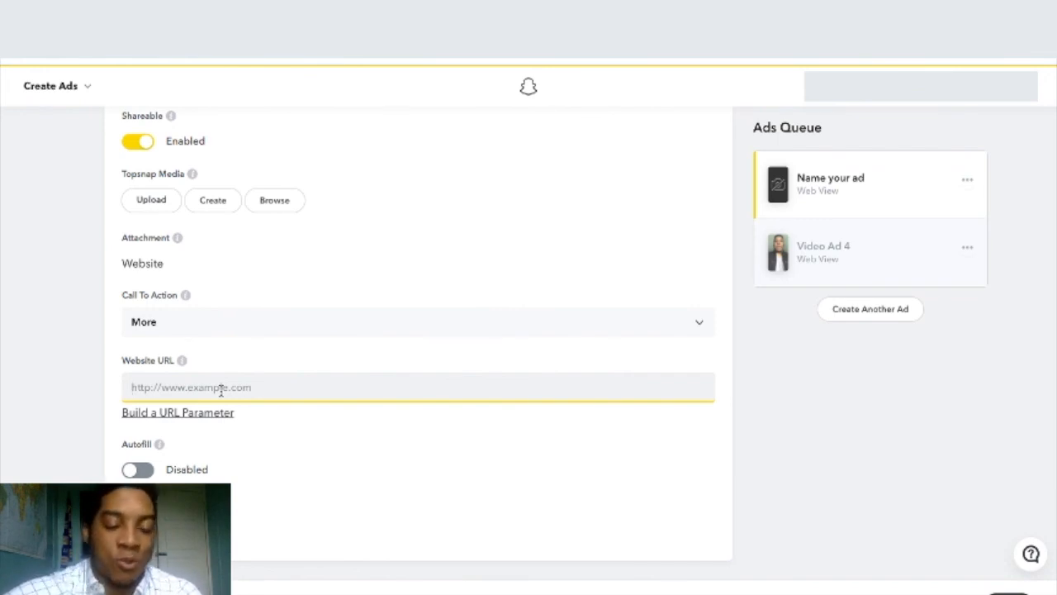
pyautogui.moveTo(334, 588)
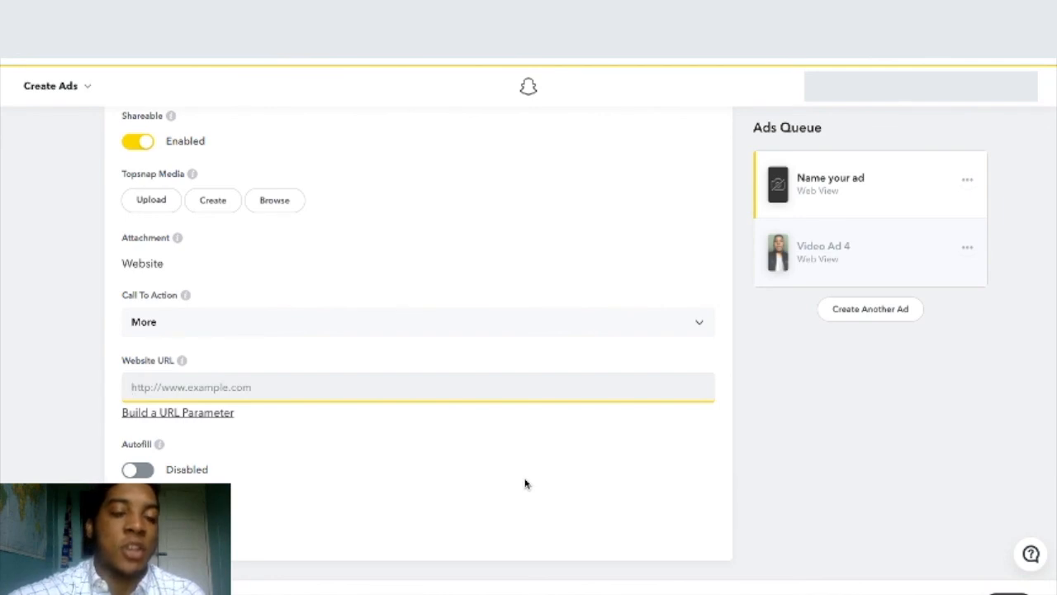
pyautogui.scroll(-5, 524, 483)
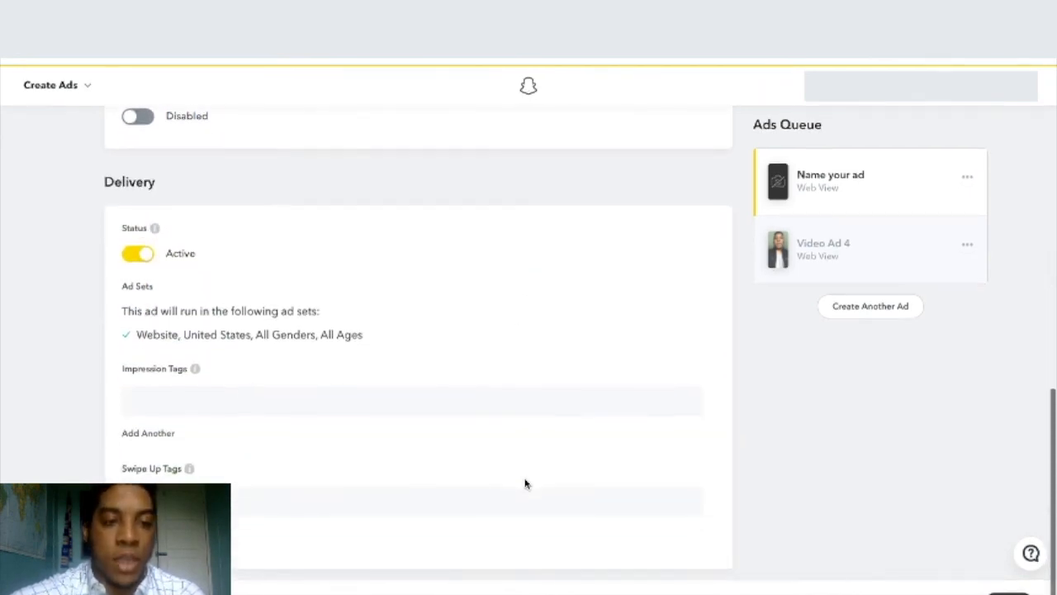
pyautogui.moveTo(172, 327)
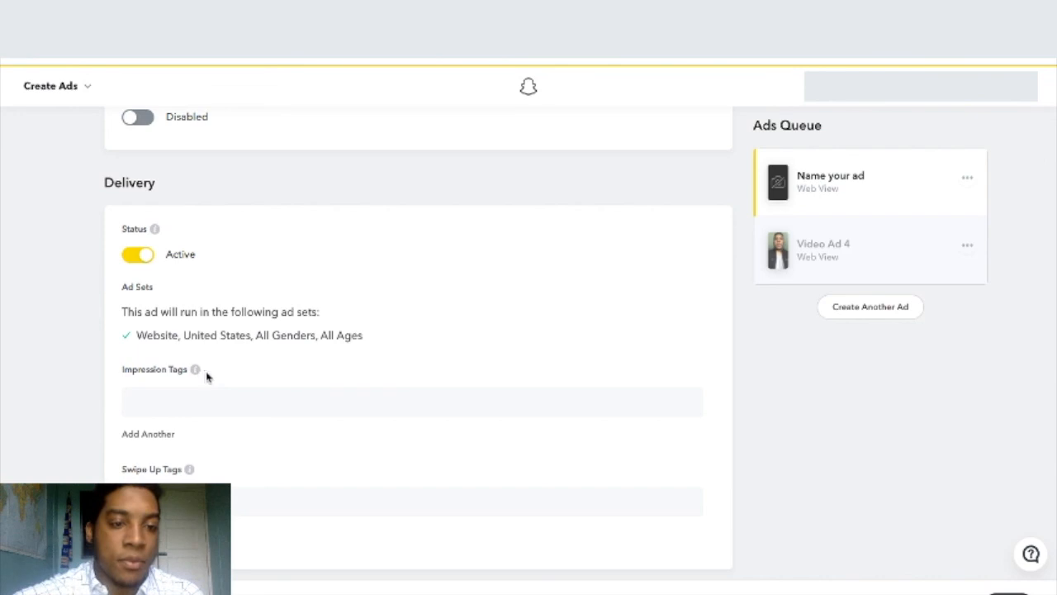
pyautogui.moveTo(199, 377)
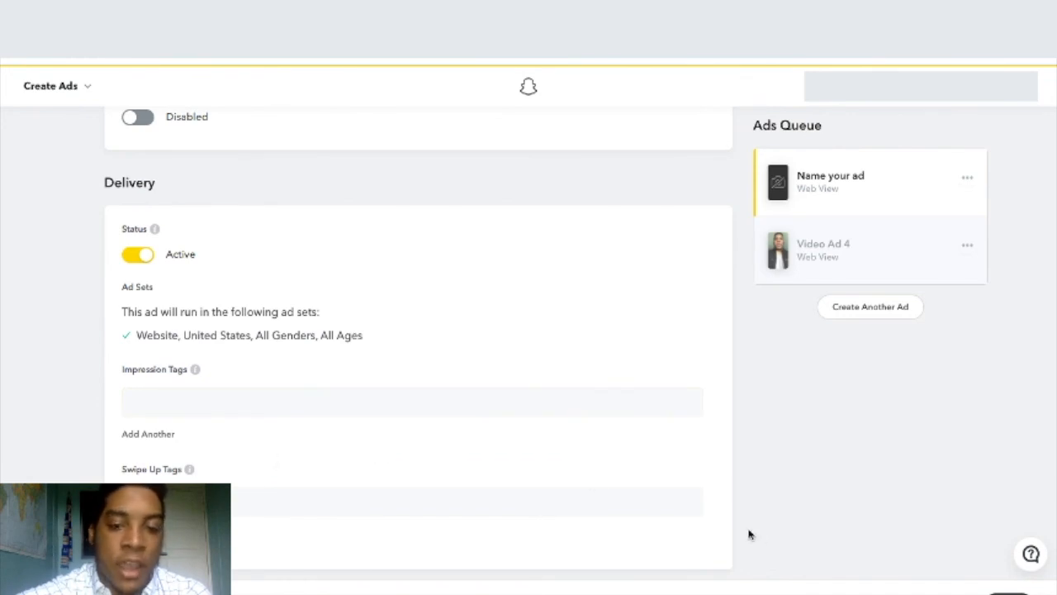
# - Remove the unnamed ad from the ads queue, keeping Video Ad 4, and continue to Review & Publish
pyautogui.click(967, 181)
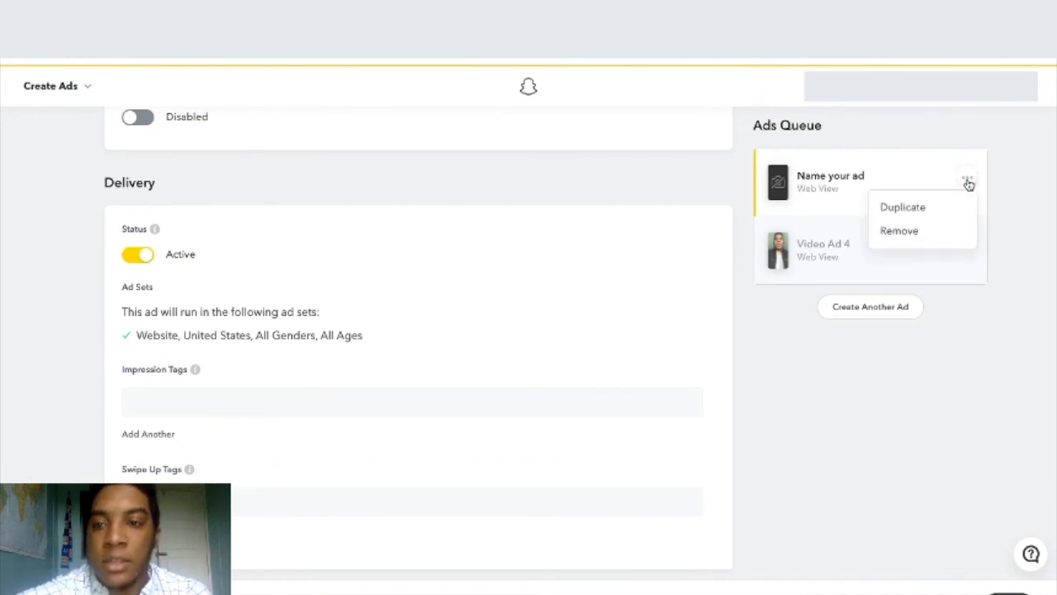
pyautogui.click(928, 233)
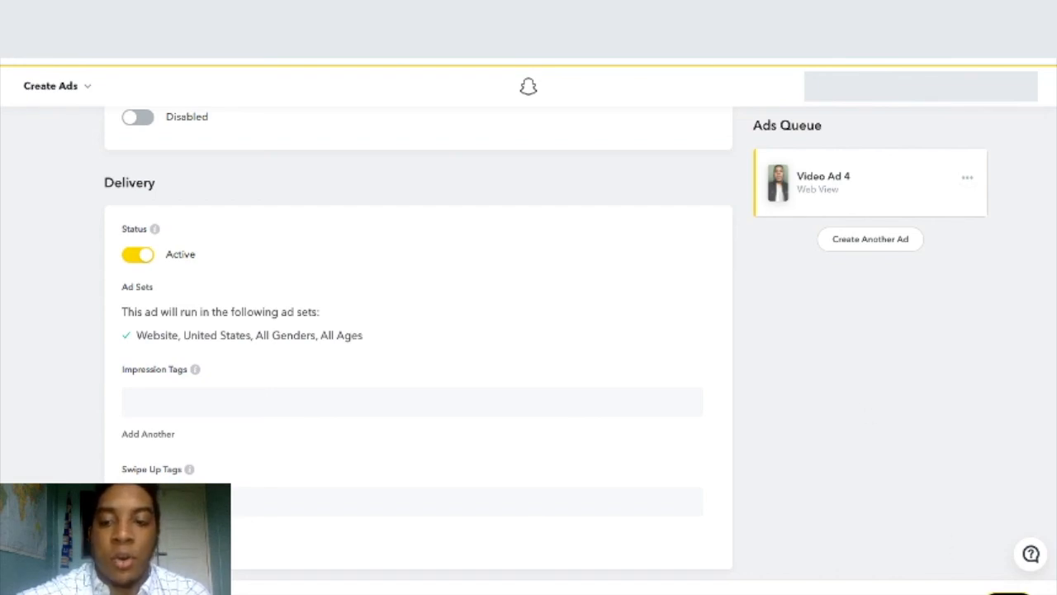
pyautogui.click(1008, 592)
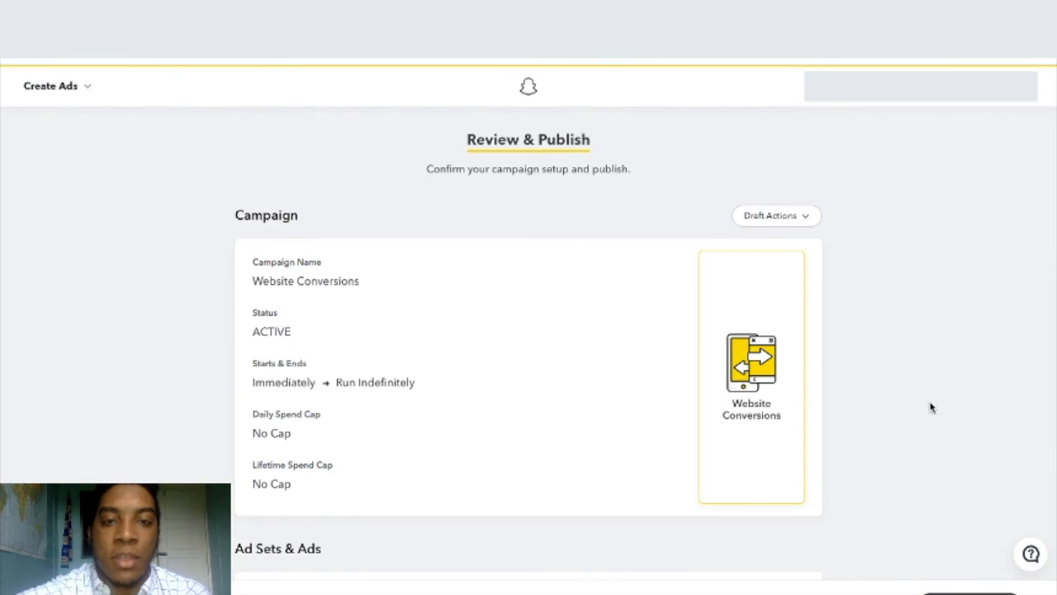
# - Review the campaign summary's name, status, start and end dates, and daily and lifetime spend caps
pyautogui.scroll(-3, 931, 406)
pyautogui.scroll(2, 931, 405)
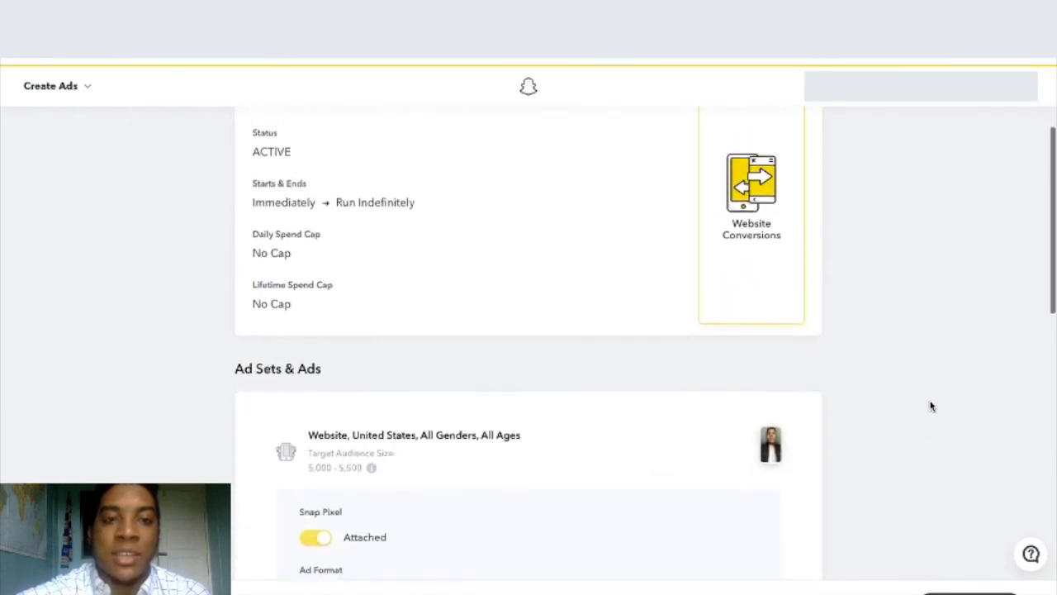
pyautogui.scroll(3, 931, 406)
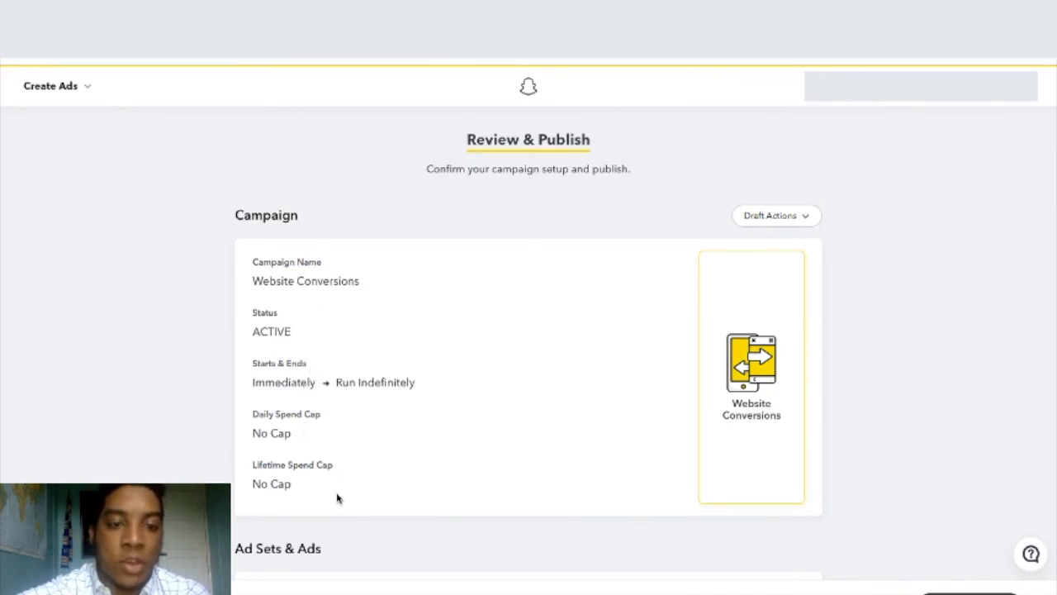
# - Review the ad set summary from Snap Pixel, format, placements and audience targeting through to budget, goal, bid and third party tagging
pyautogui.scroll(-5, 411, 410)
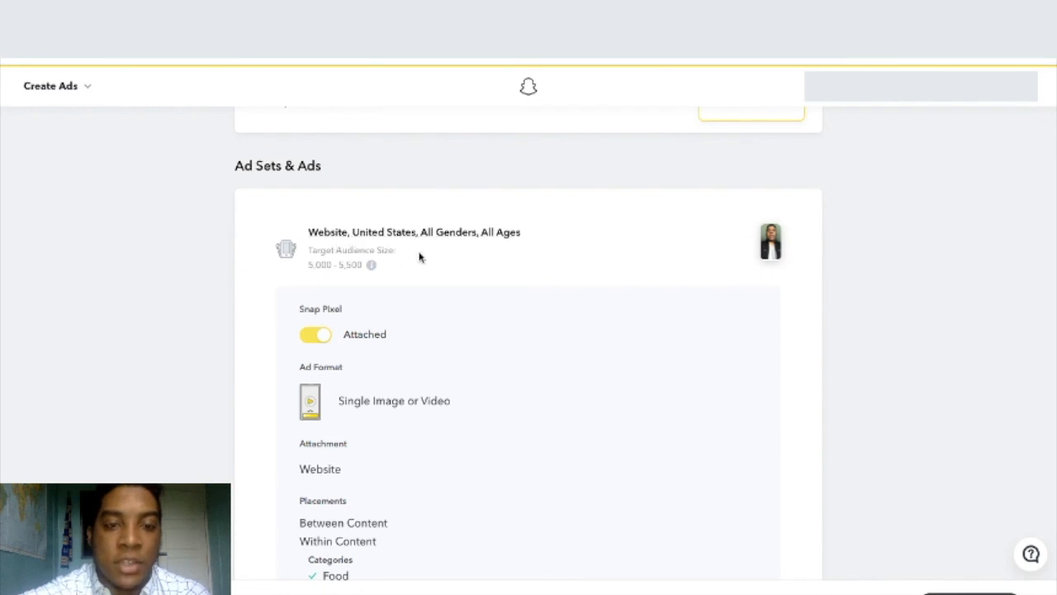
pyautogui.scroll(-2, 420, 255)
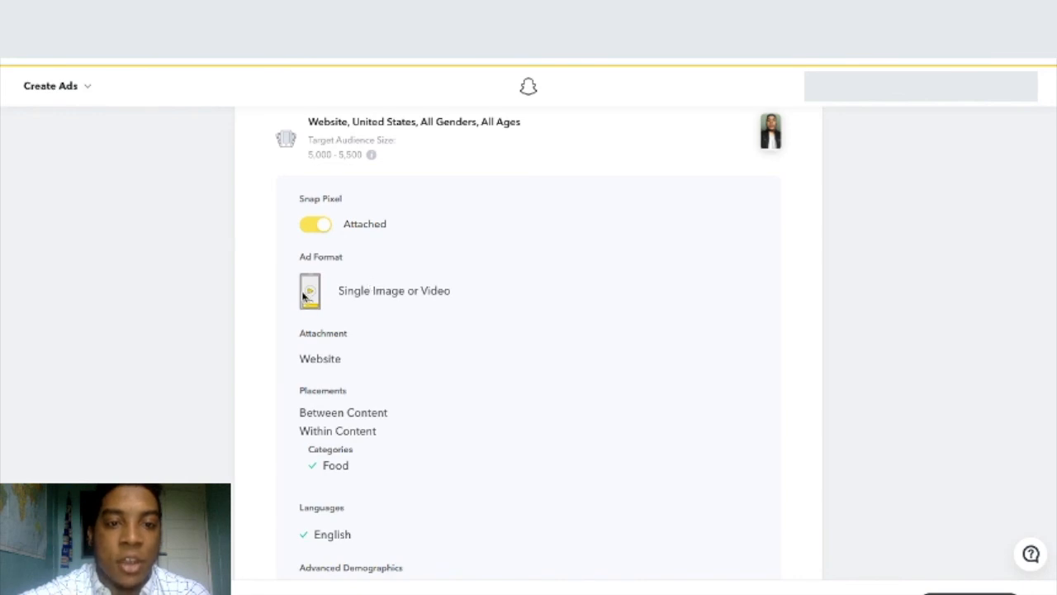
pyautogui.scroll(-1, 368, 295)
pyautogui.scroll(-5, 367, 295)
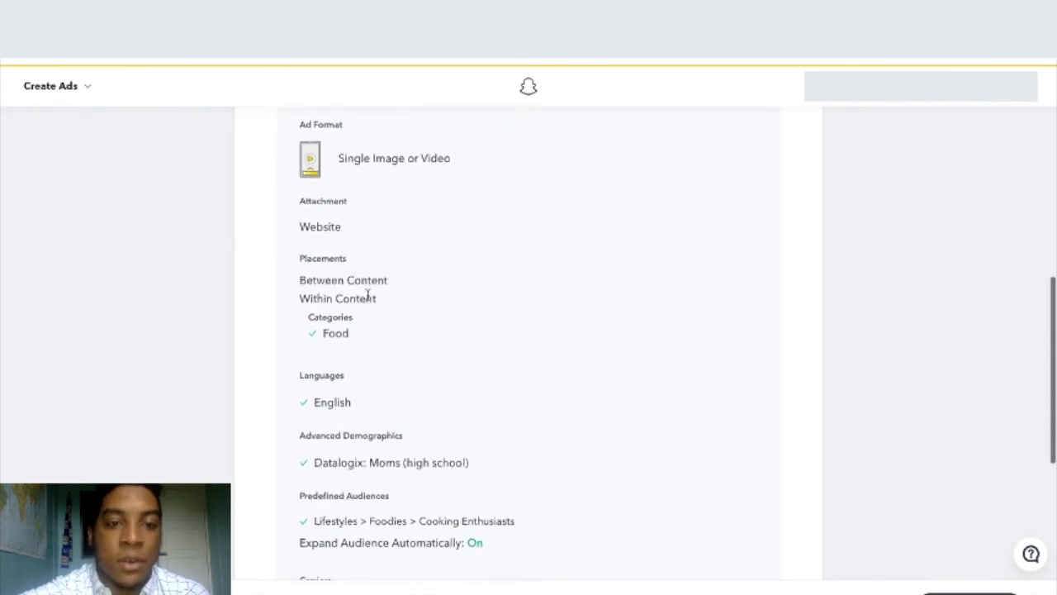
pyautogui.scroll(-4, 391, 401)
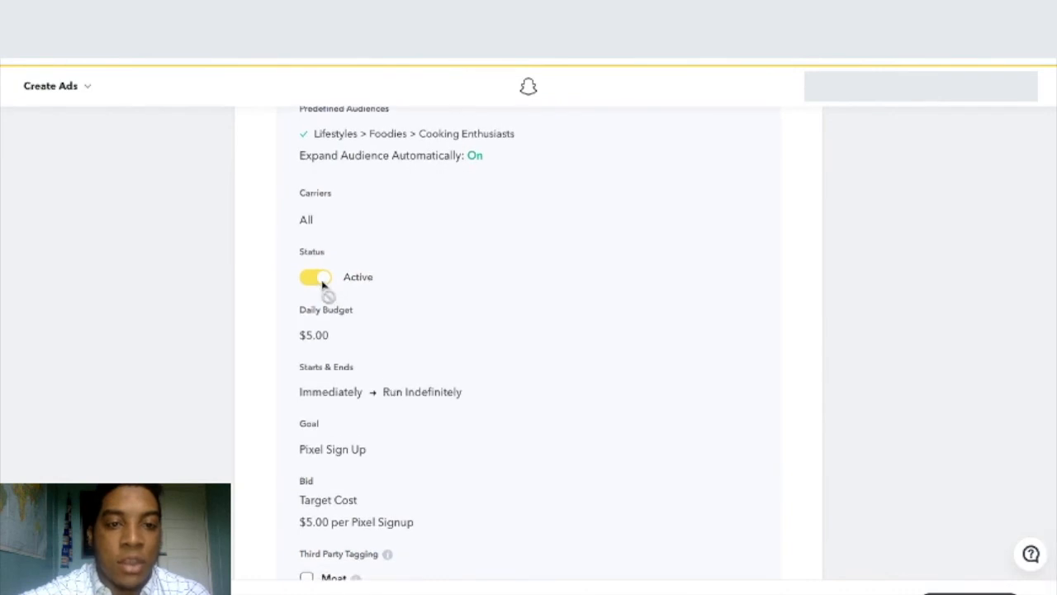
pyautogui.scroll(-2, 361, 356)
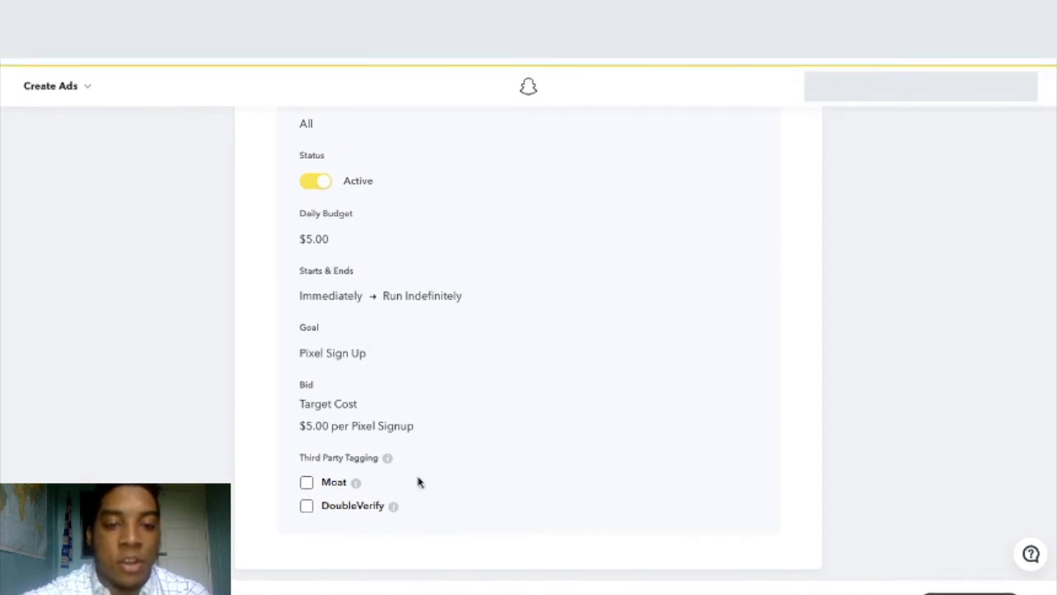
pyautogui.scroll(15, 613, 462)
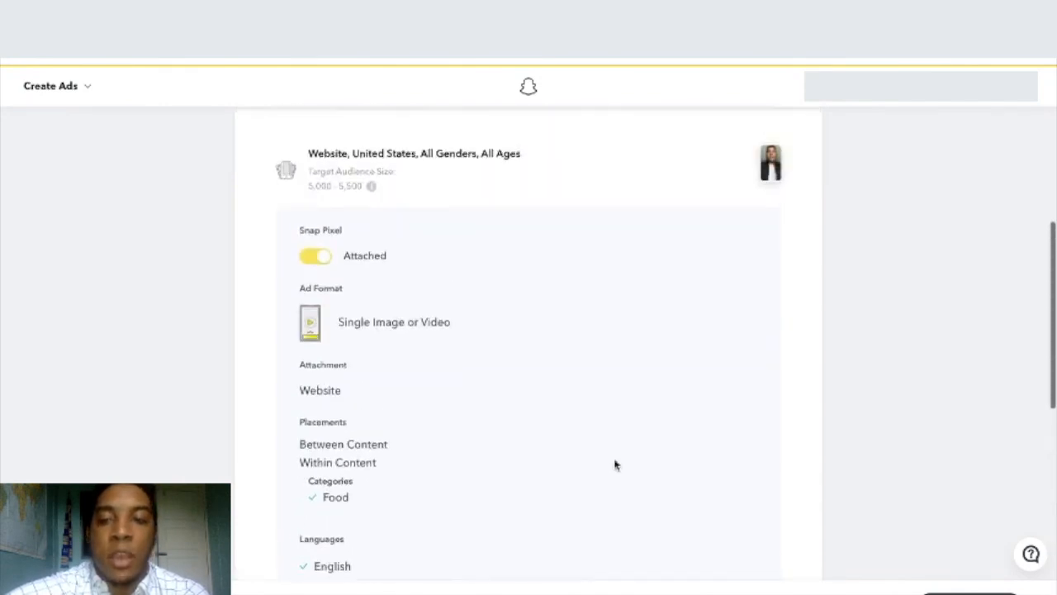